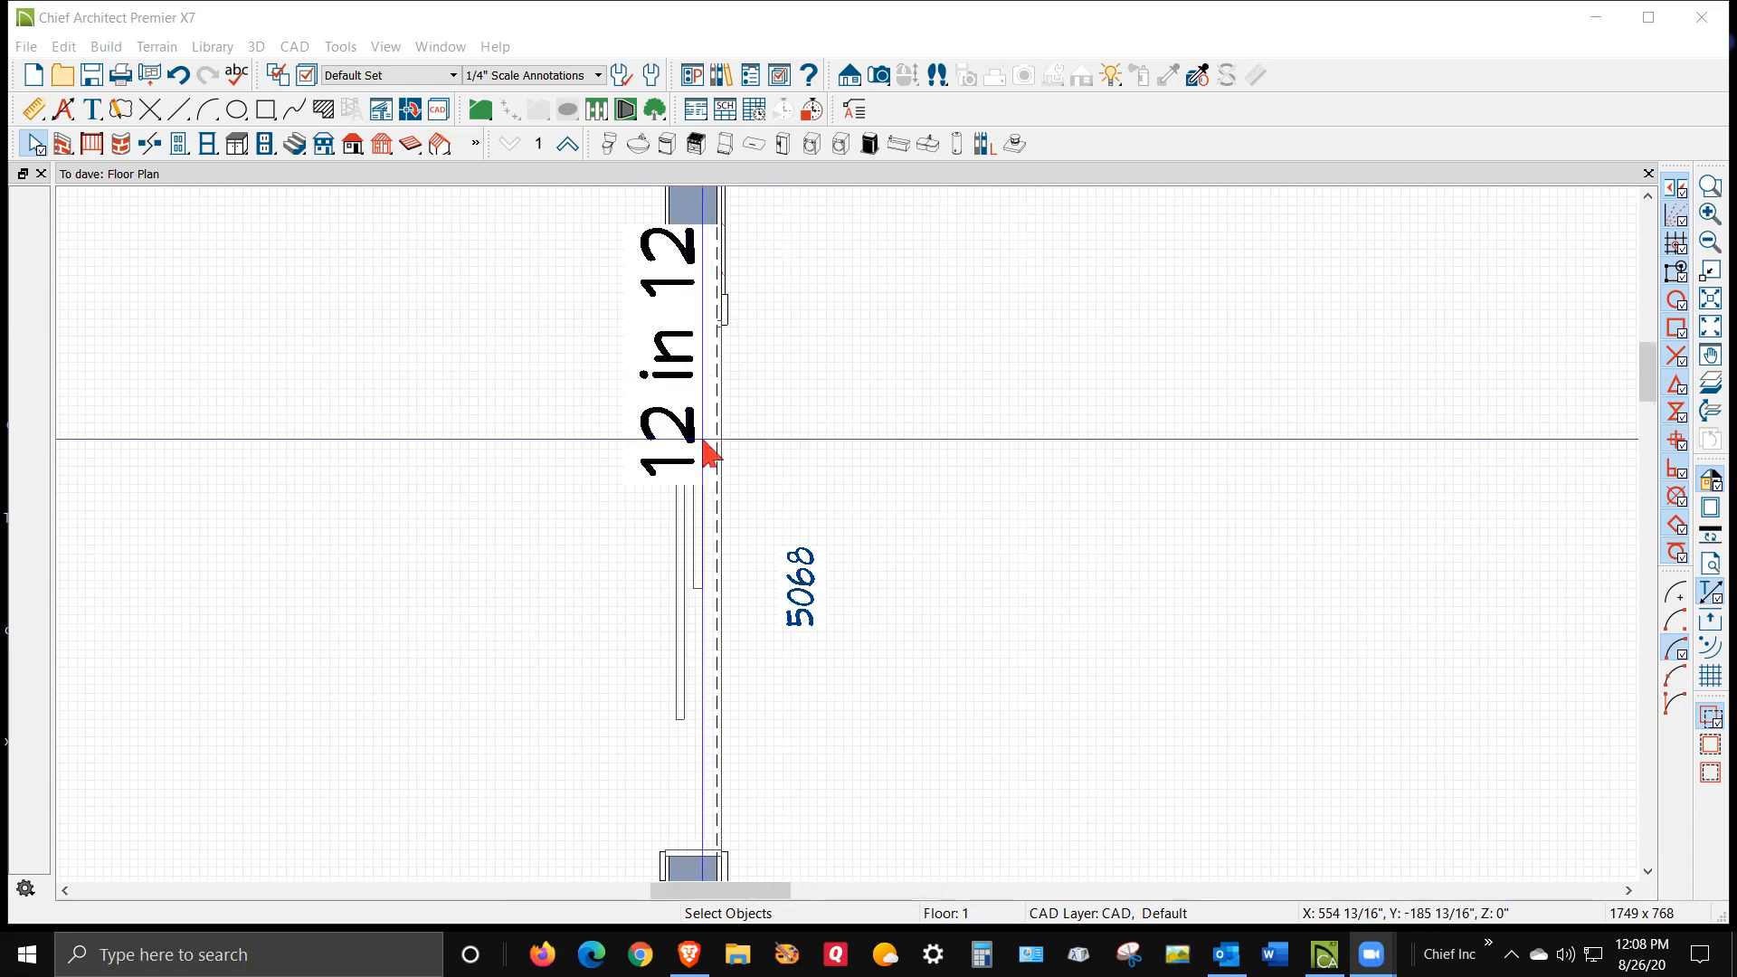
Review the roof layers and their display settings in the Layer Display Options for the Default Set
scroll(710, 452, down, 2)
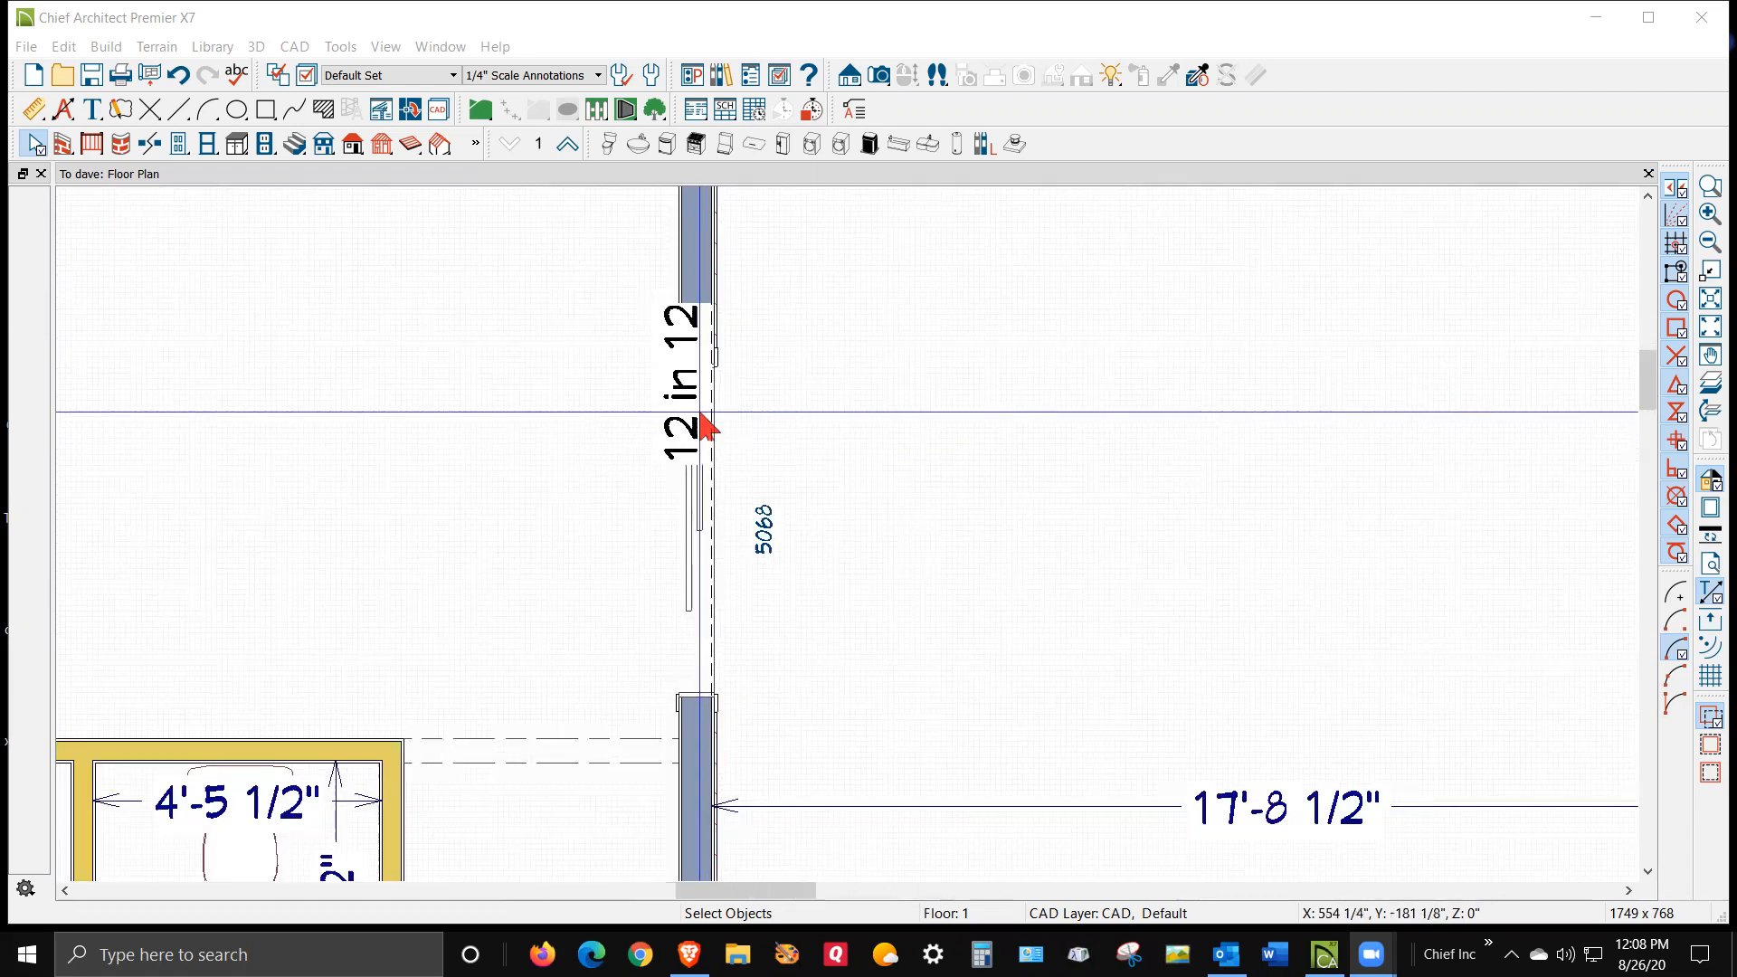
scroll(702, 475, down, 3)
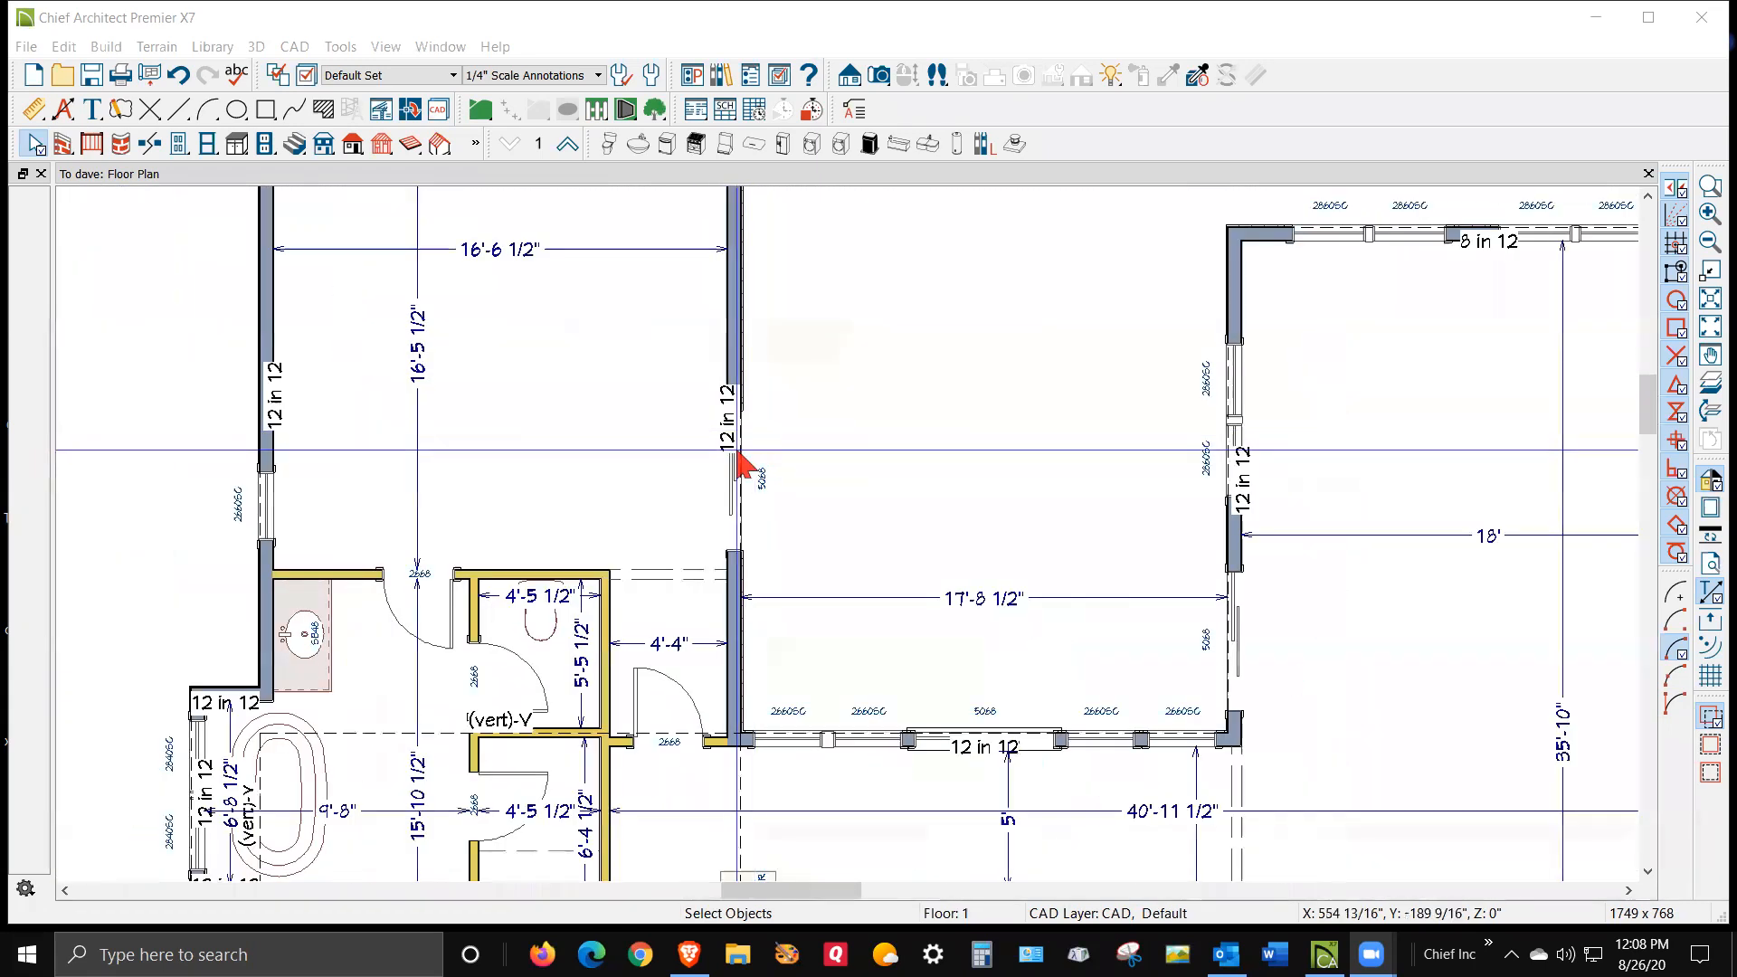
scroll(735, 450, down, 1)
scroll(734, 453, down, 2)
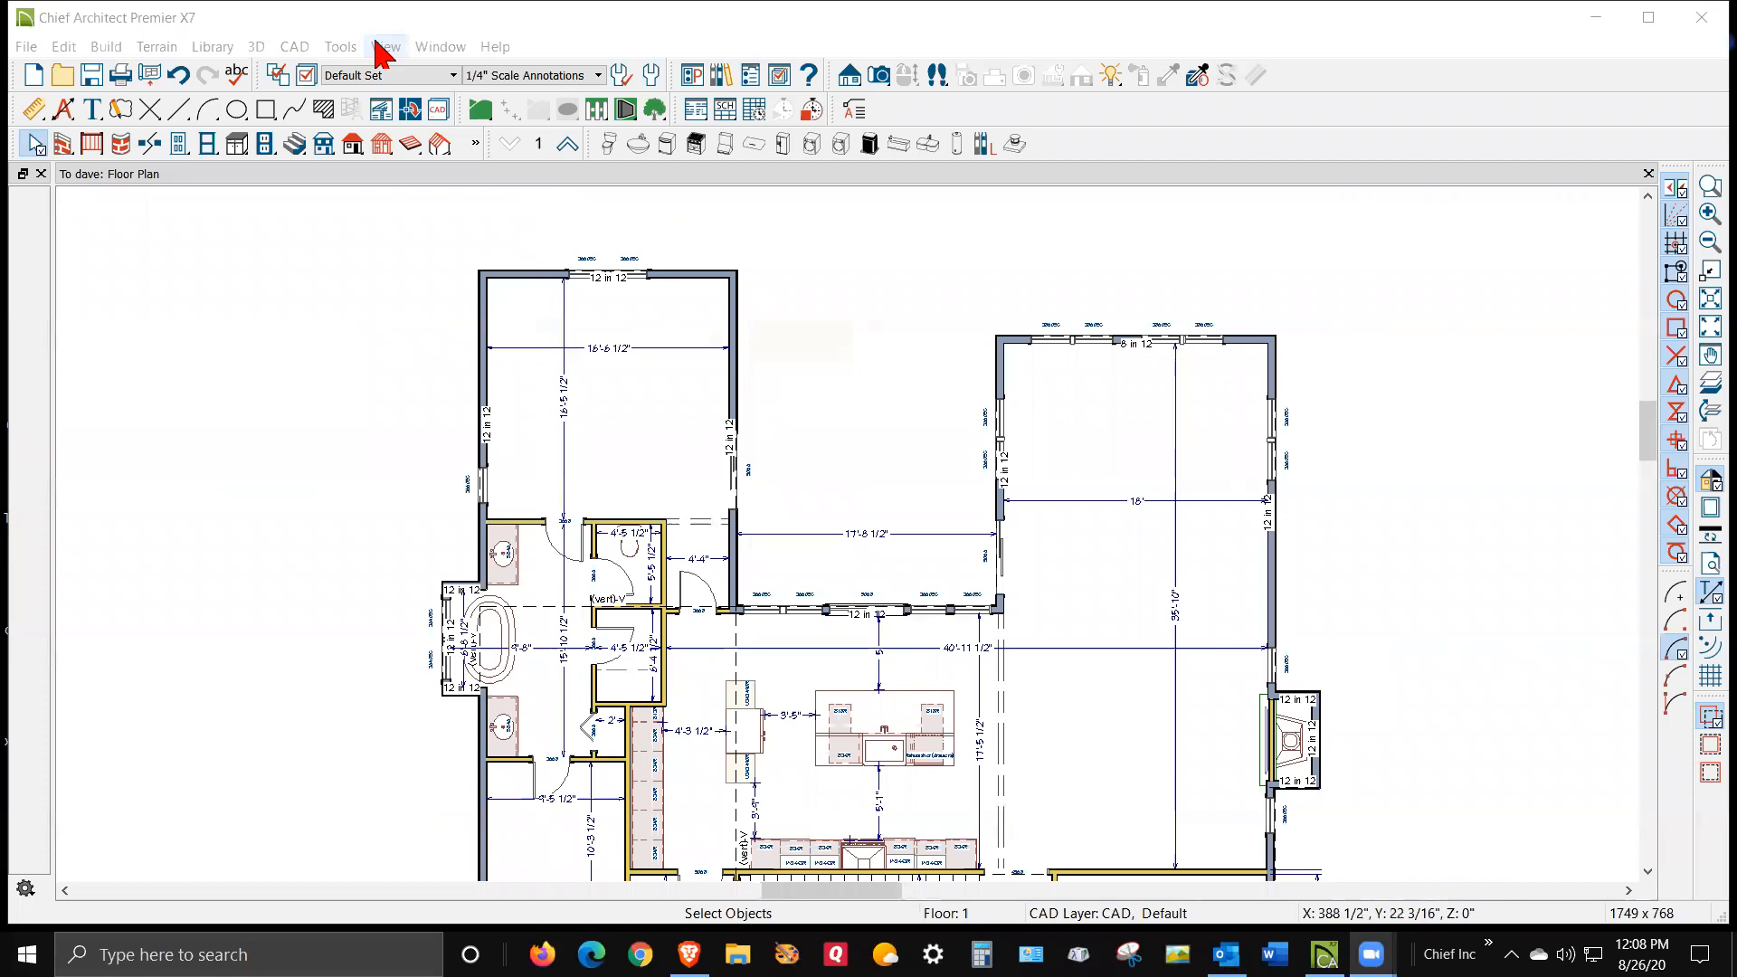
click(310, 82)
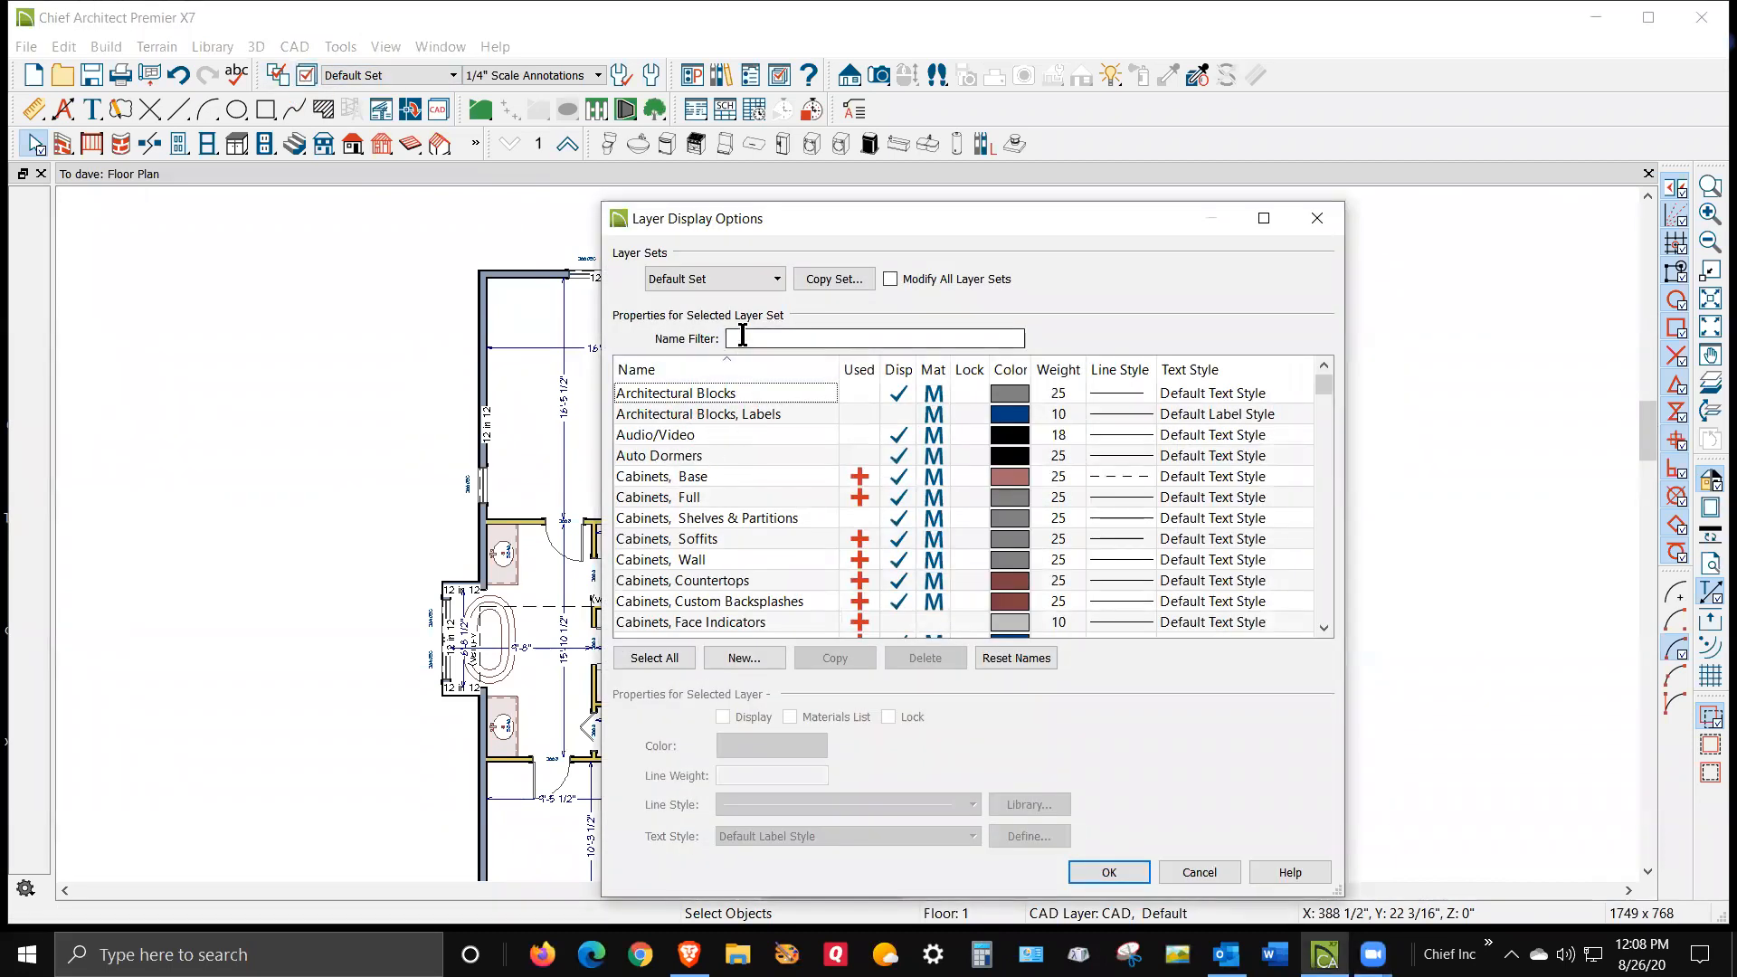
key(r)
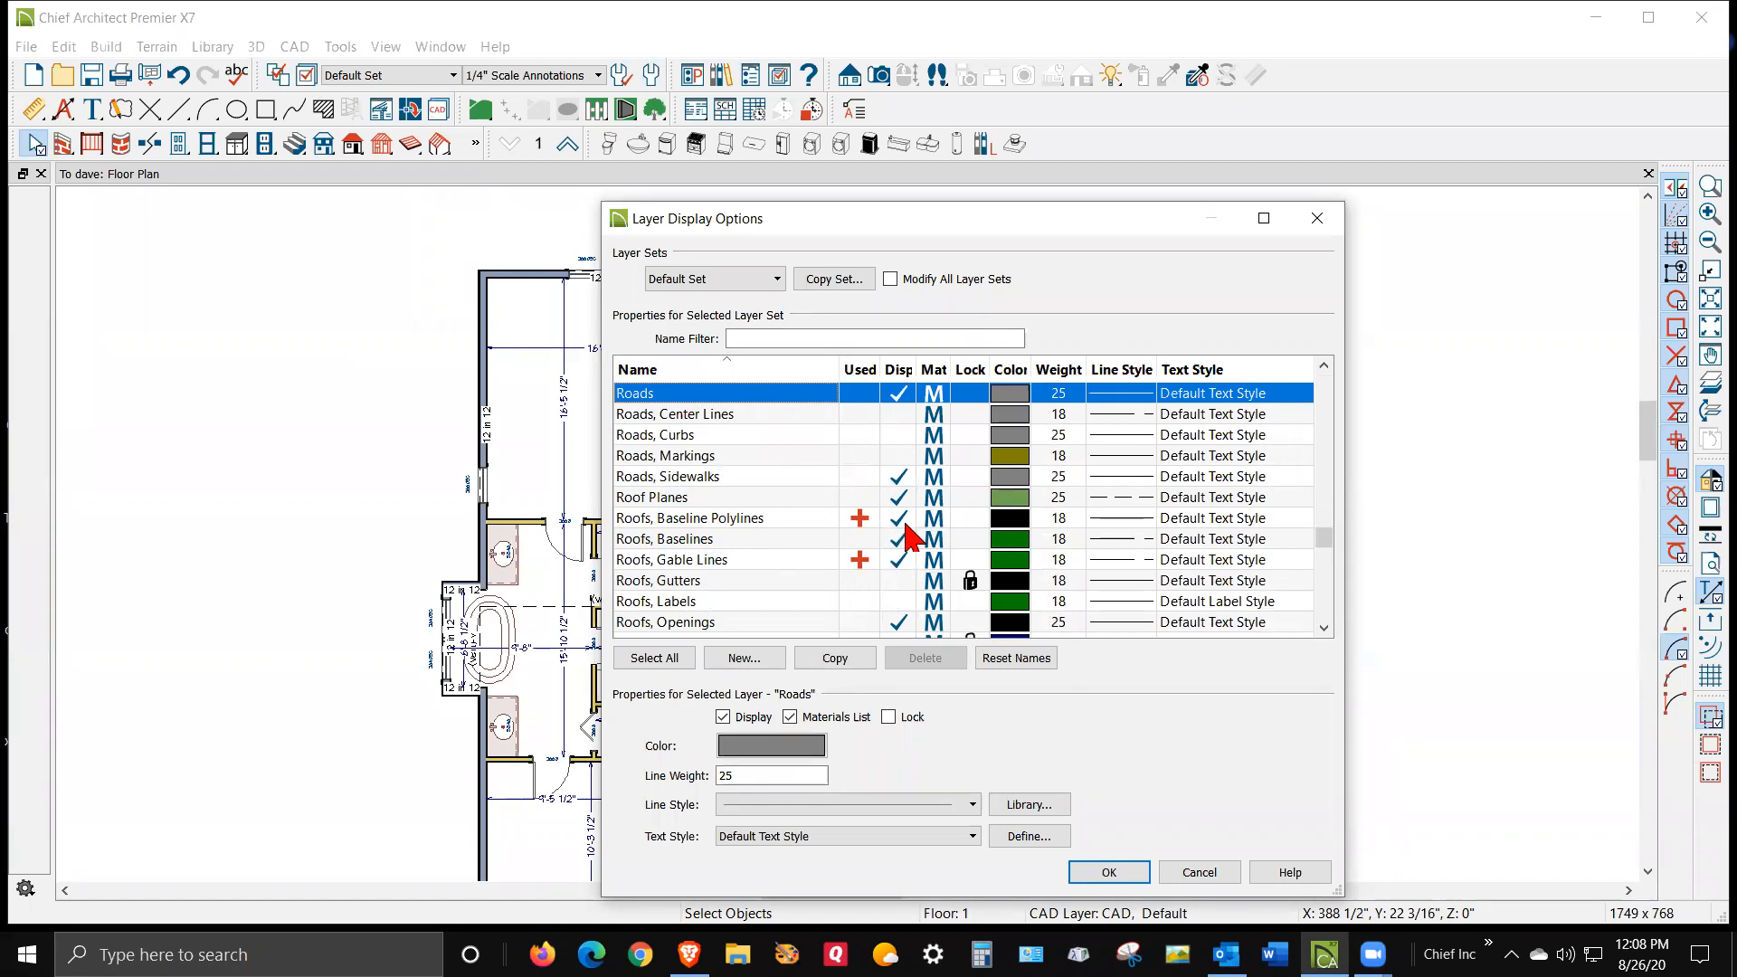
click(1122, 873)
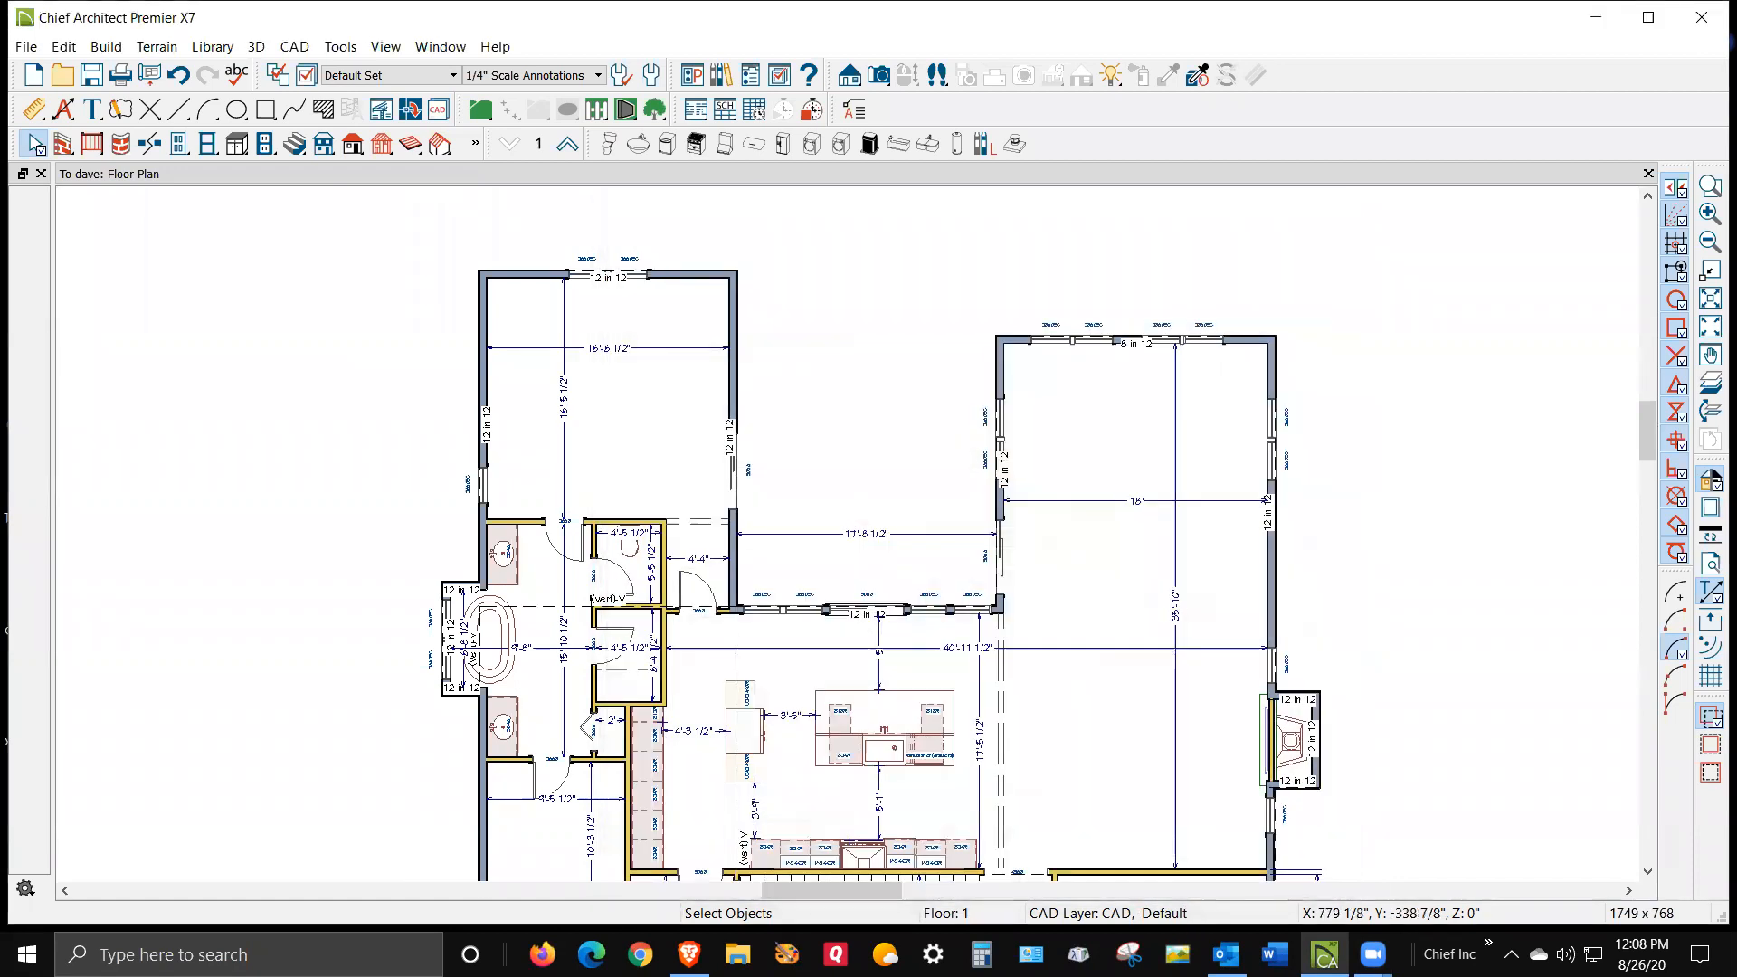
Select the roof baseline polyline over the master suite wing and inspect its roof baseline specification
click(742, 523)
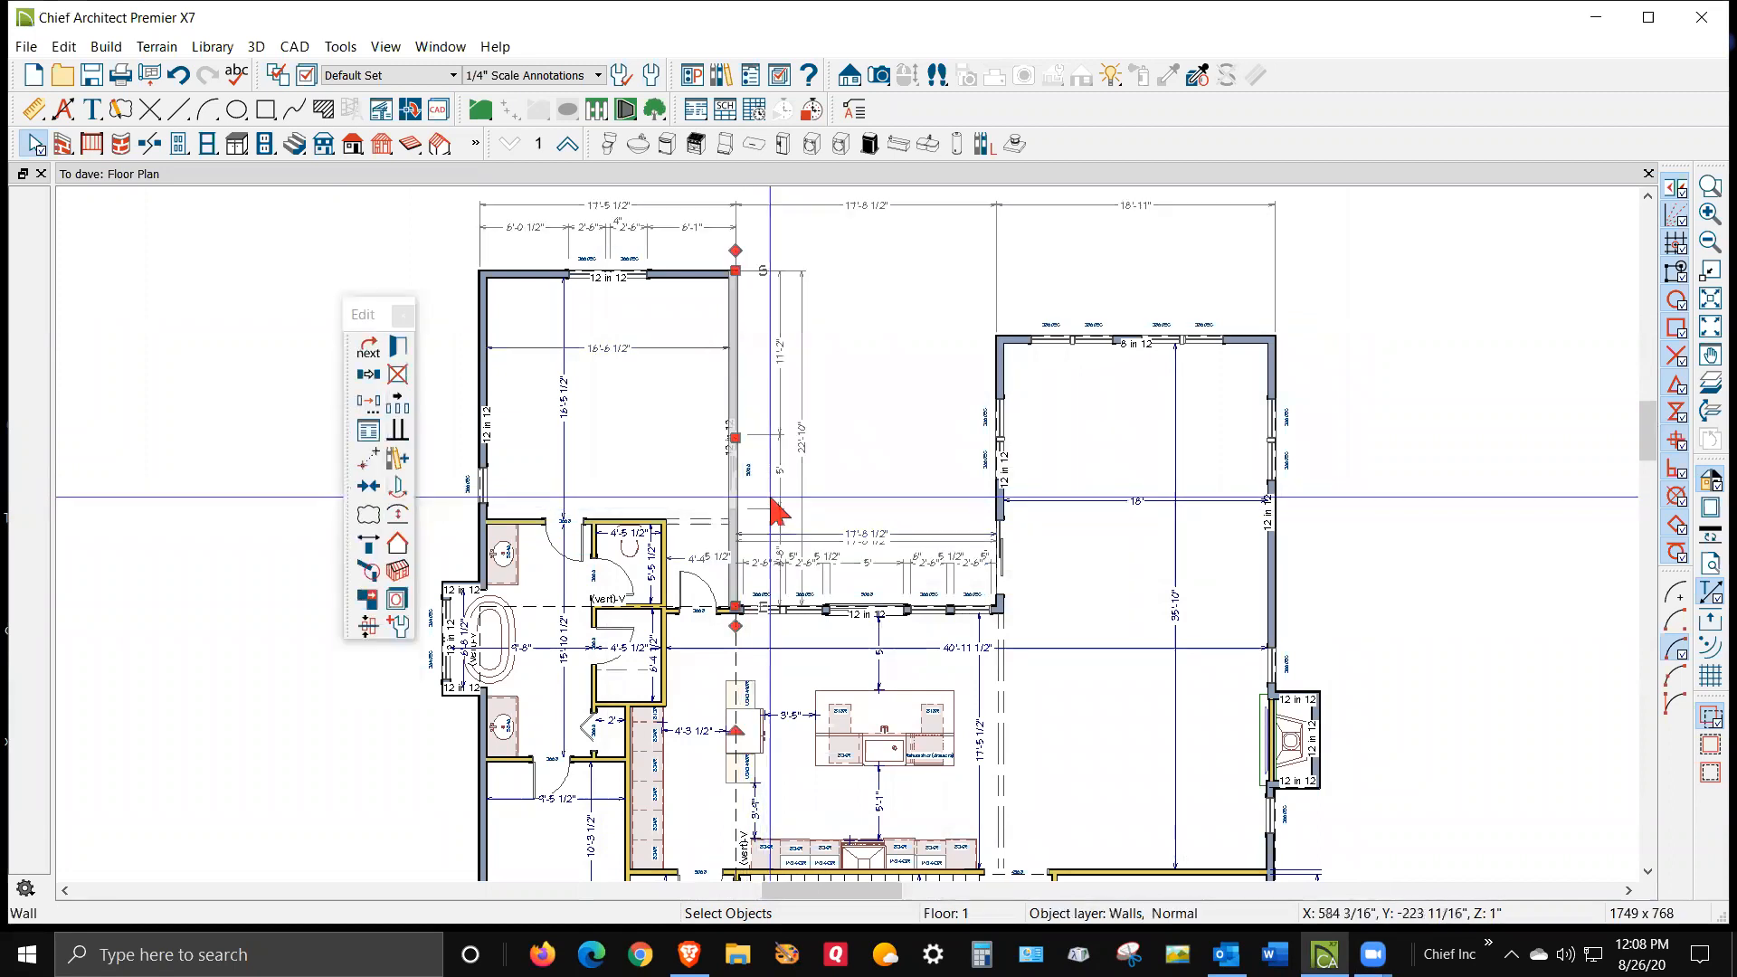
key(Tab)
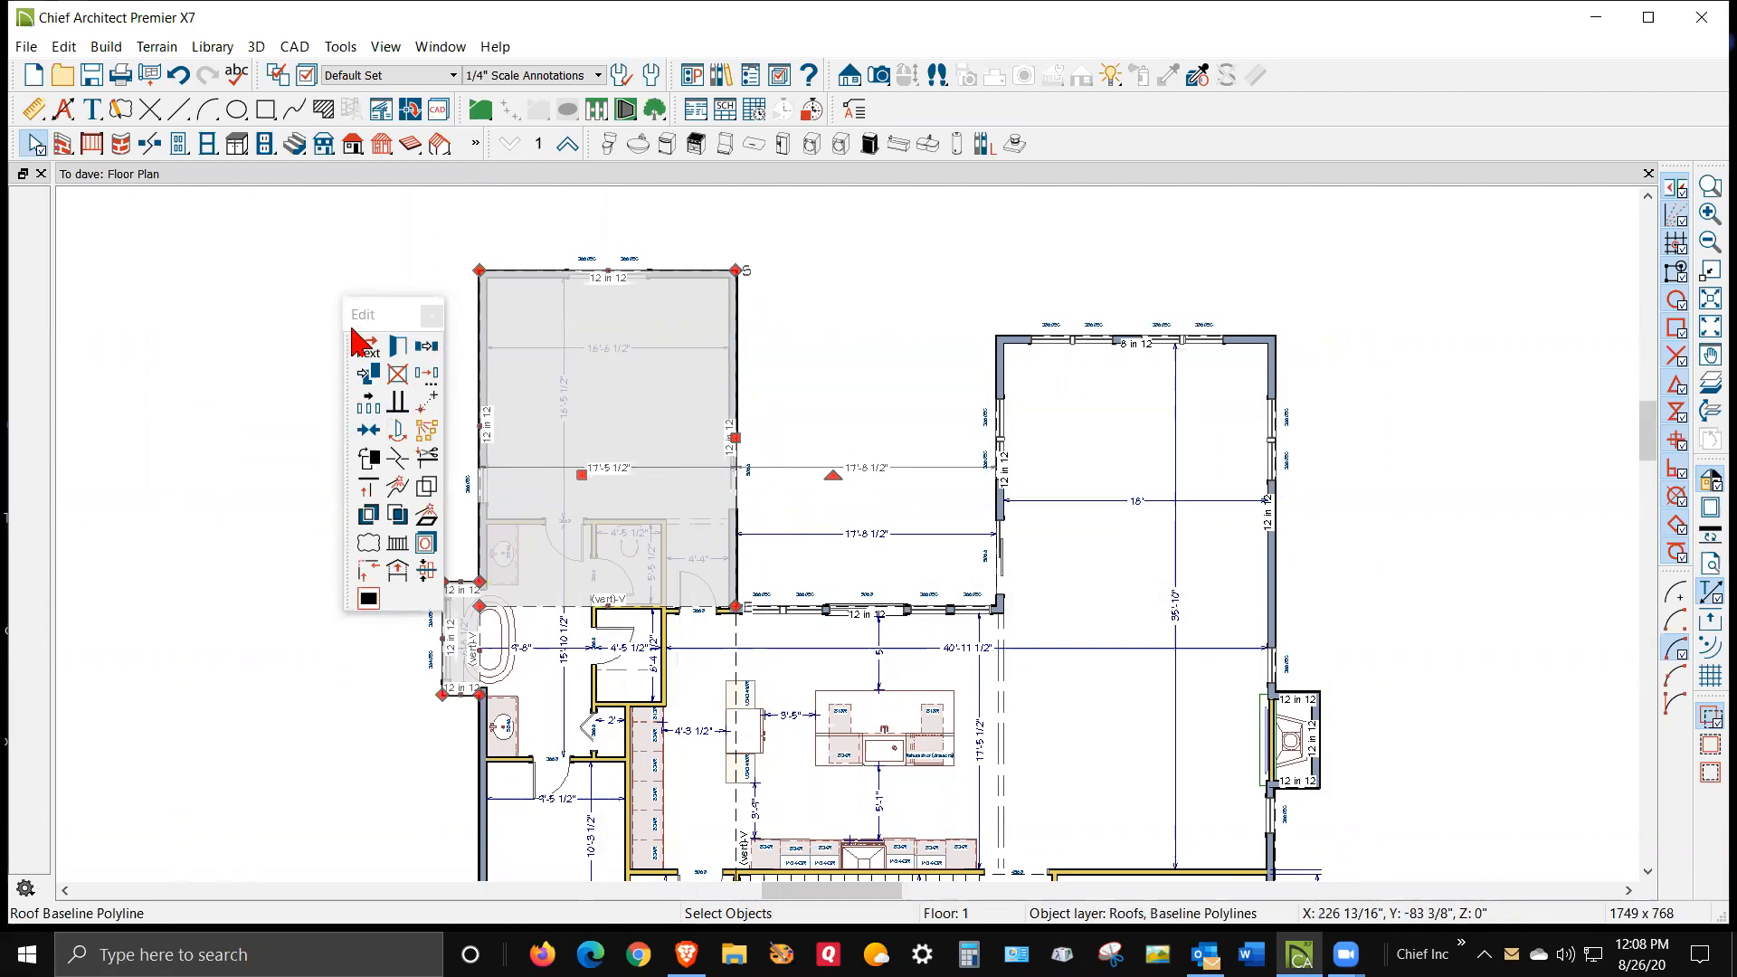
click(398, 348)
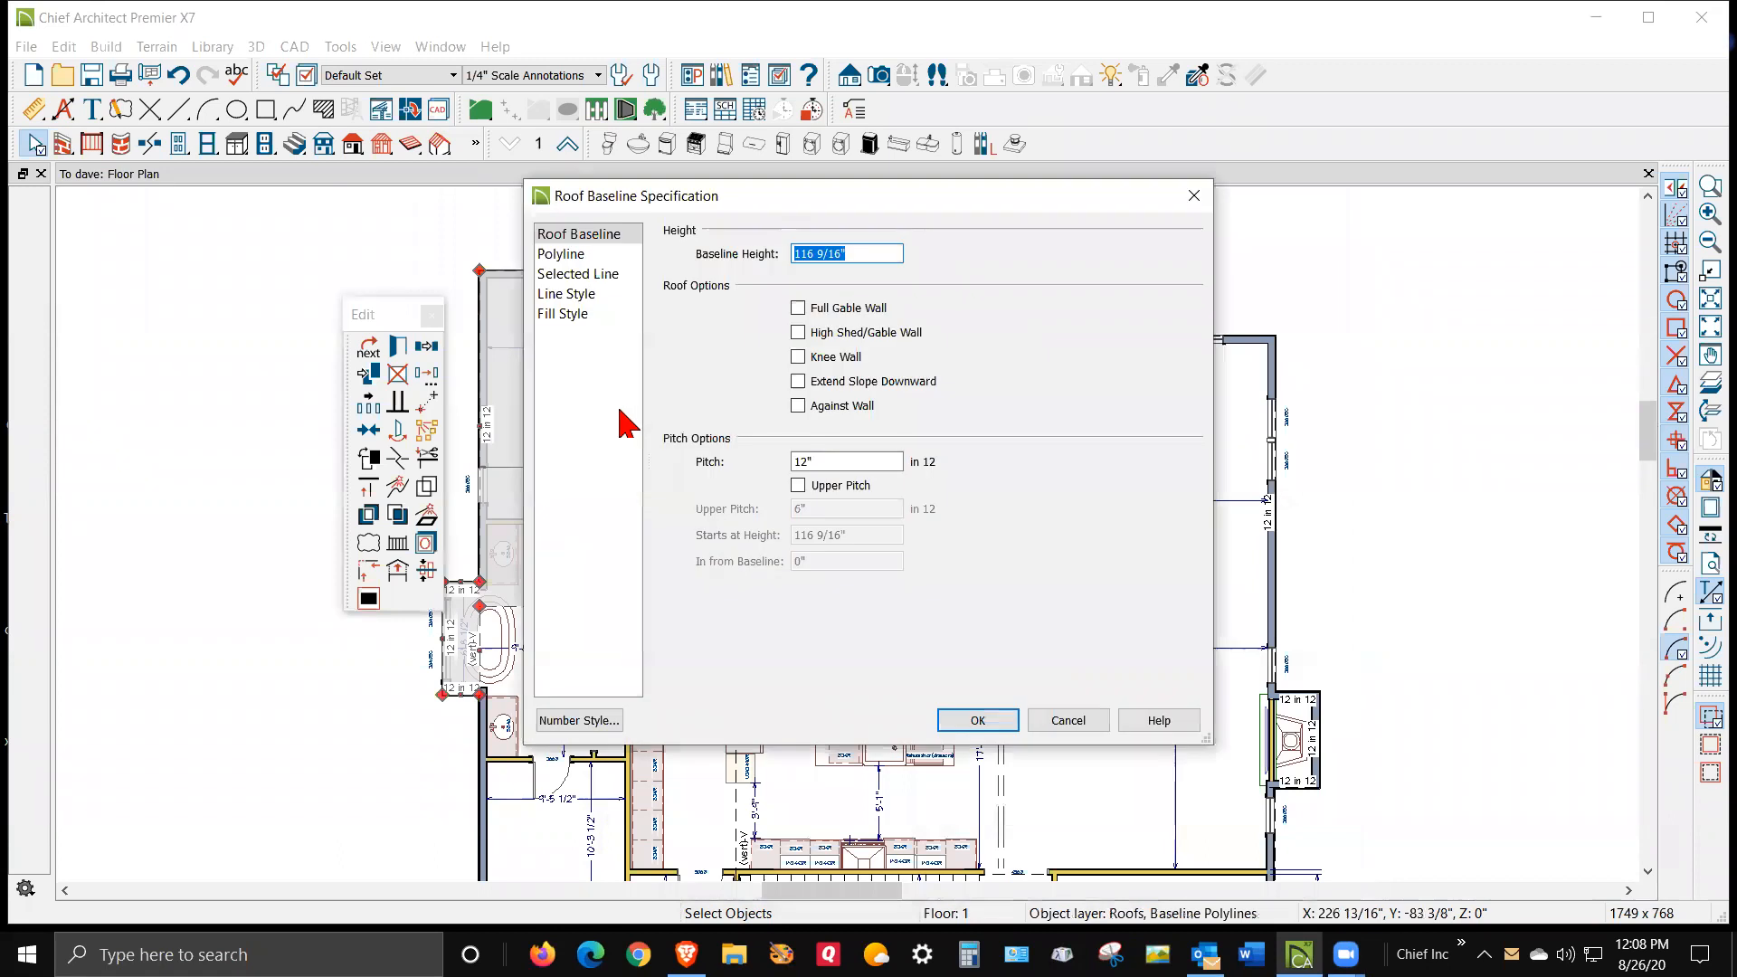
click(1077, 720)
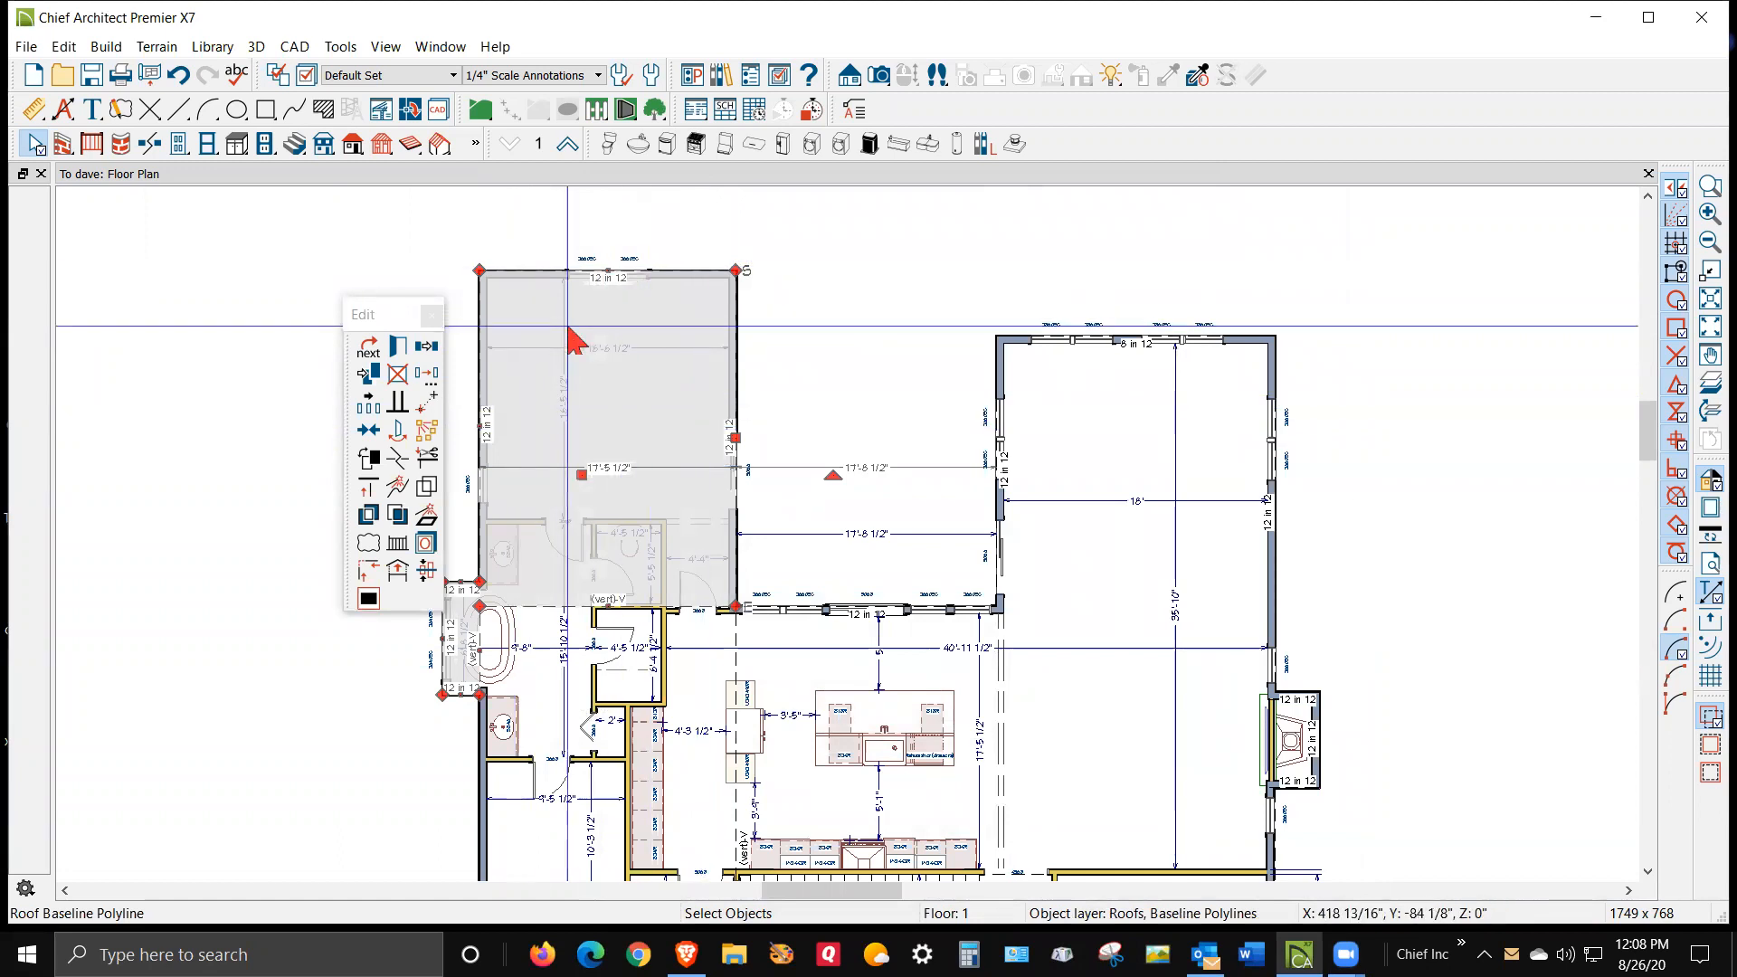
Select the roof baseline polyline covering the main house and garage and delete it
scroll(582, 313, up, 1)
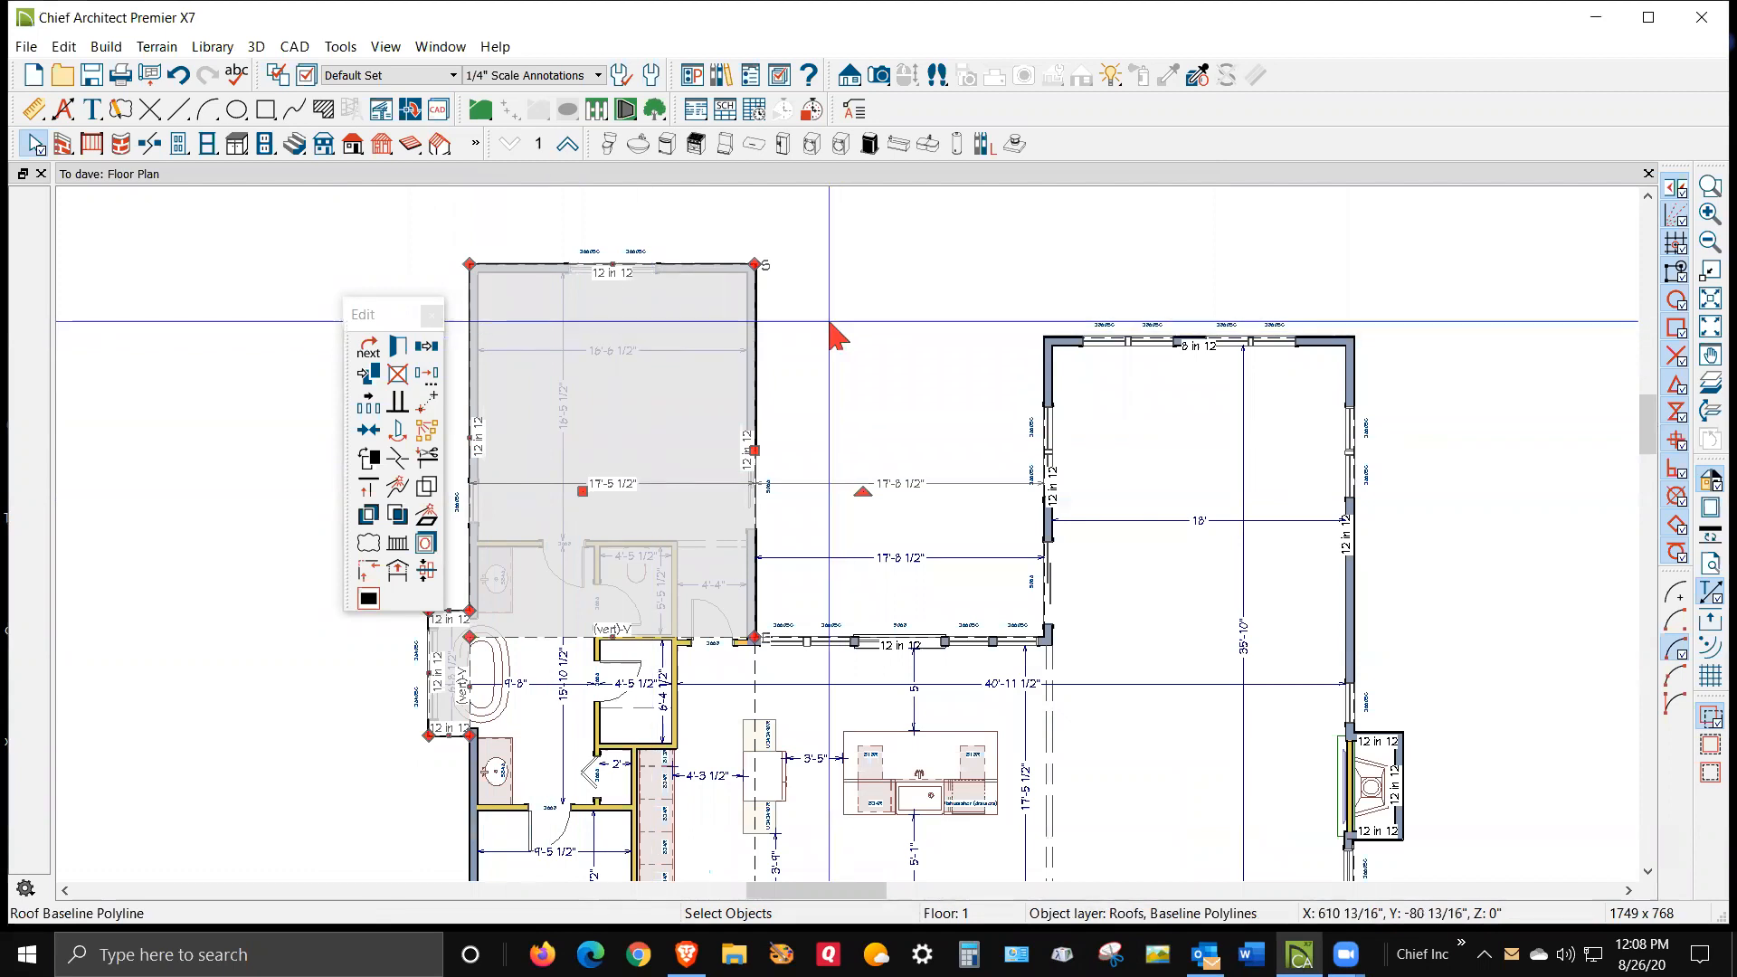
click(869, 299)
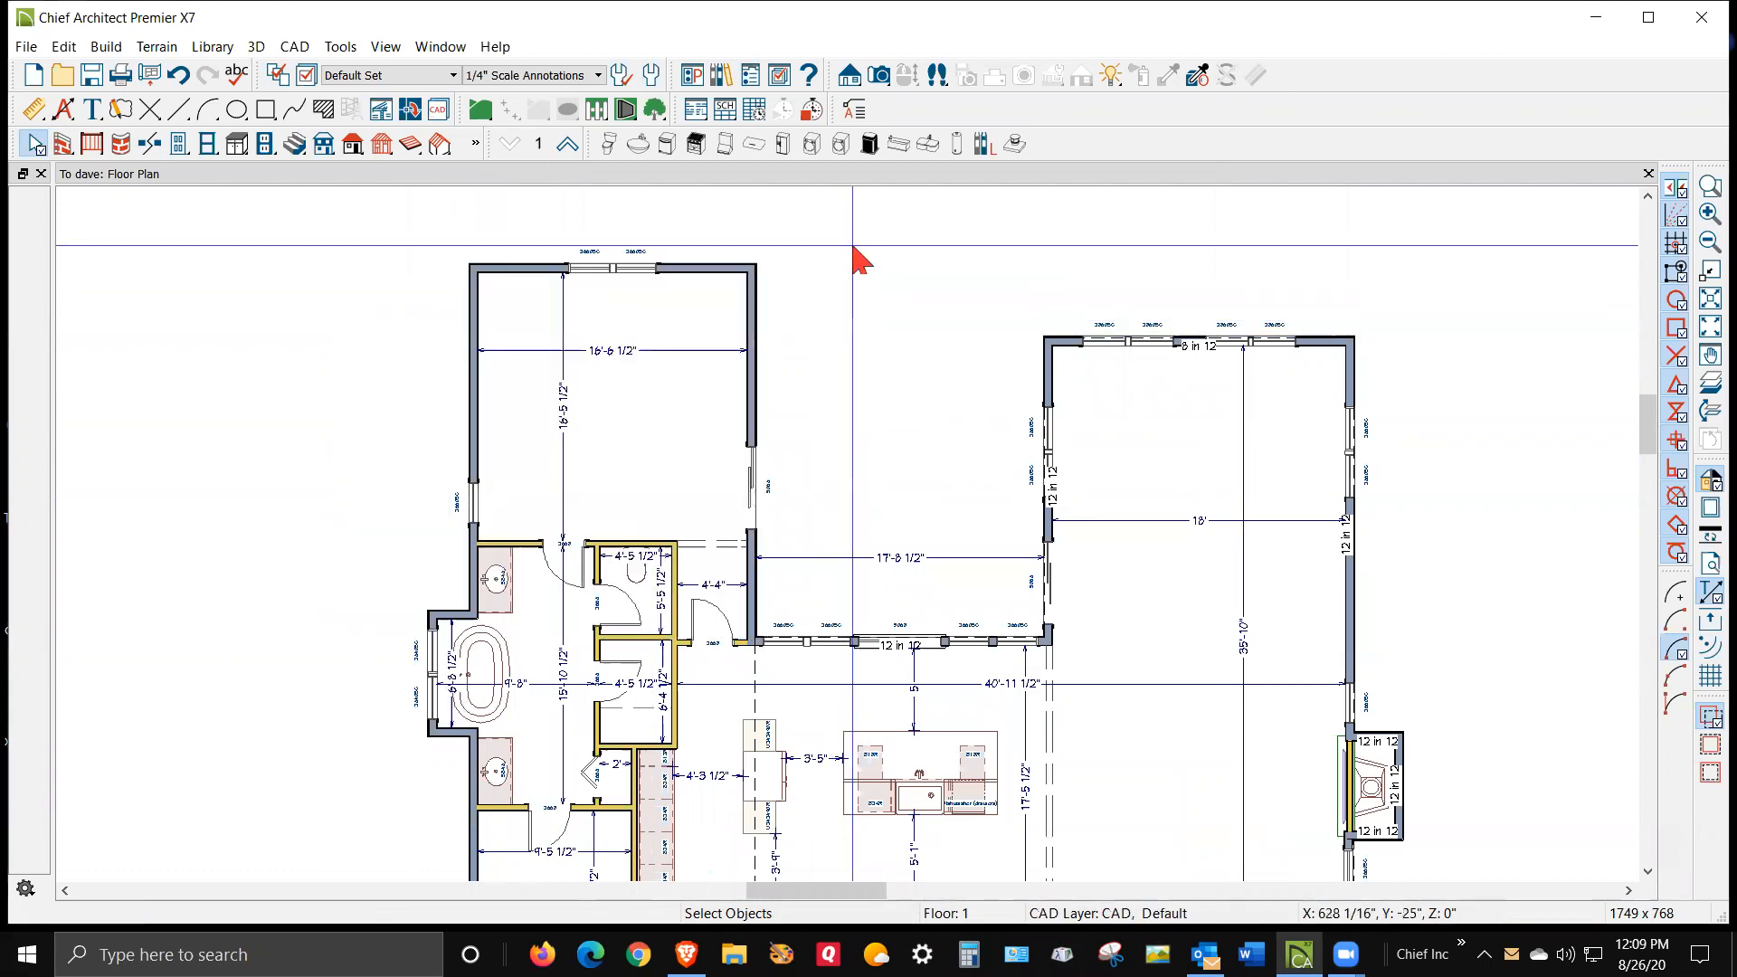
scroll(861, 243, down, 4)
scroll(1030, 467, up, 5)
scroll(1030, 467, up, 1)
click(939, 421)
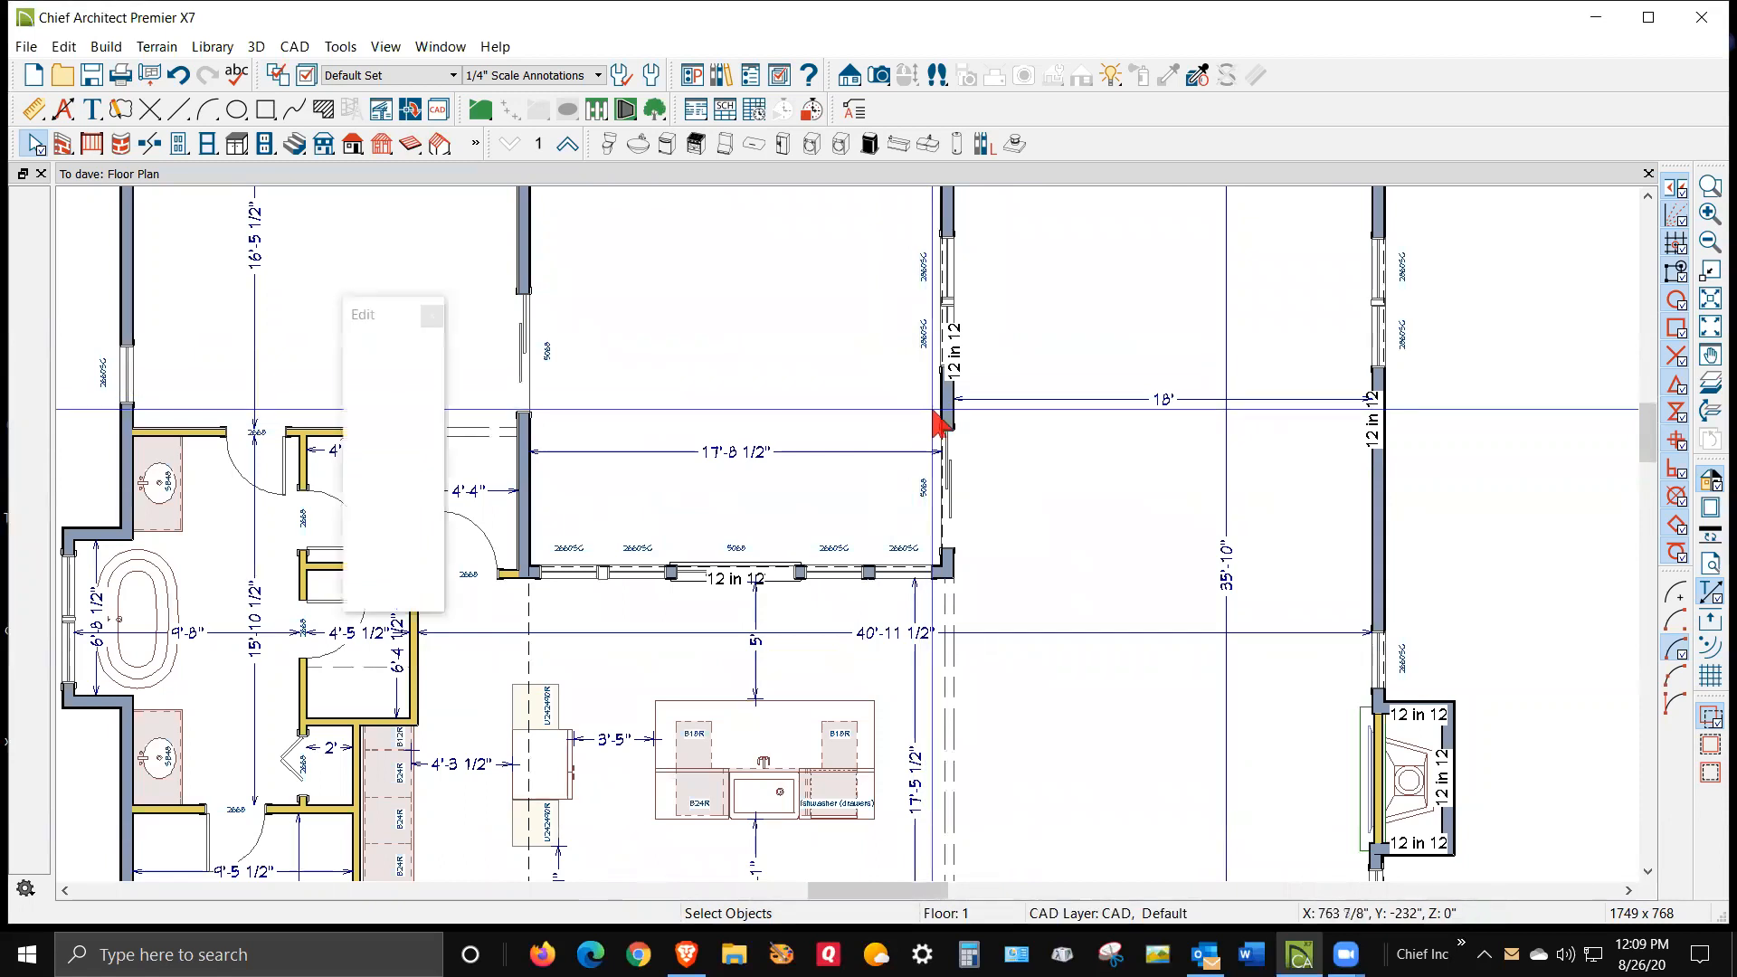
click(1085, 375)
scroll(570, 312, down, 2)
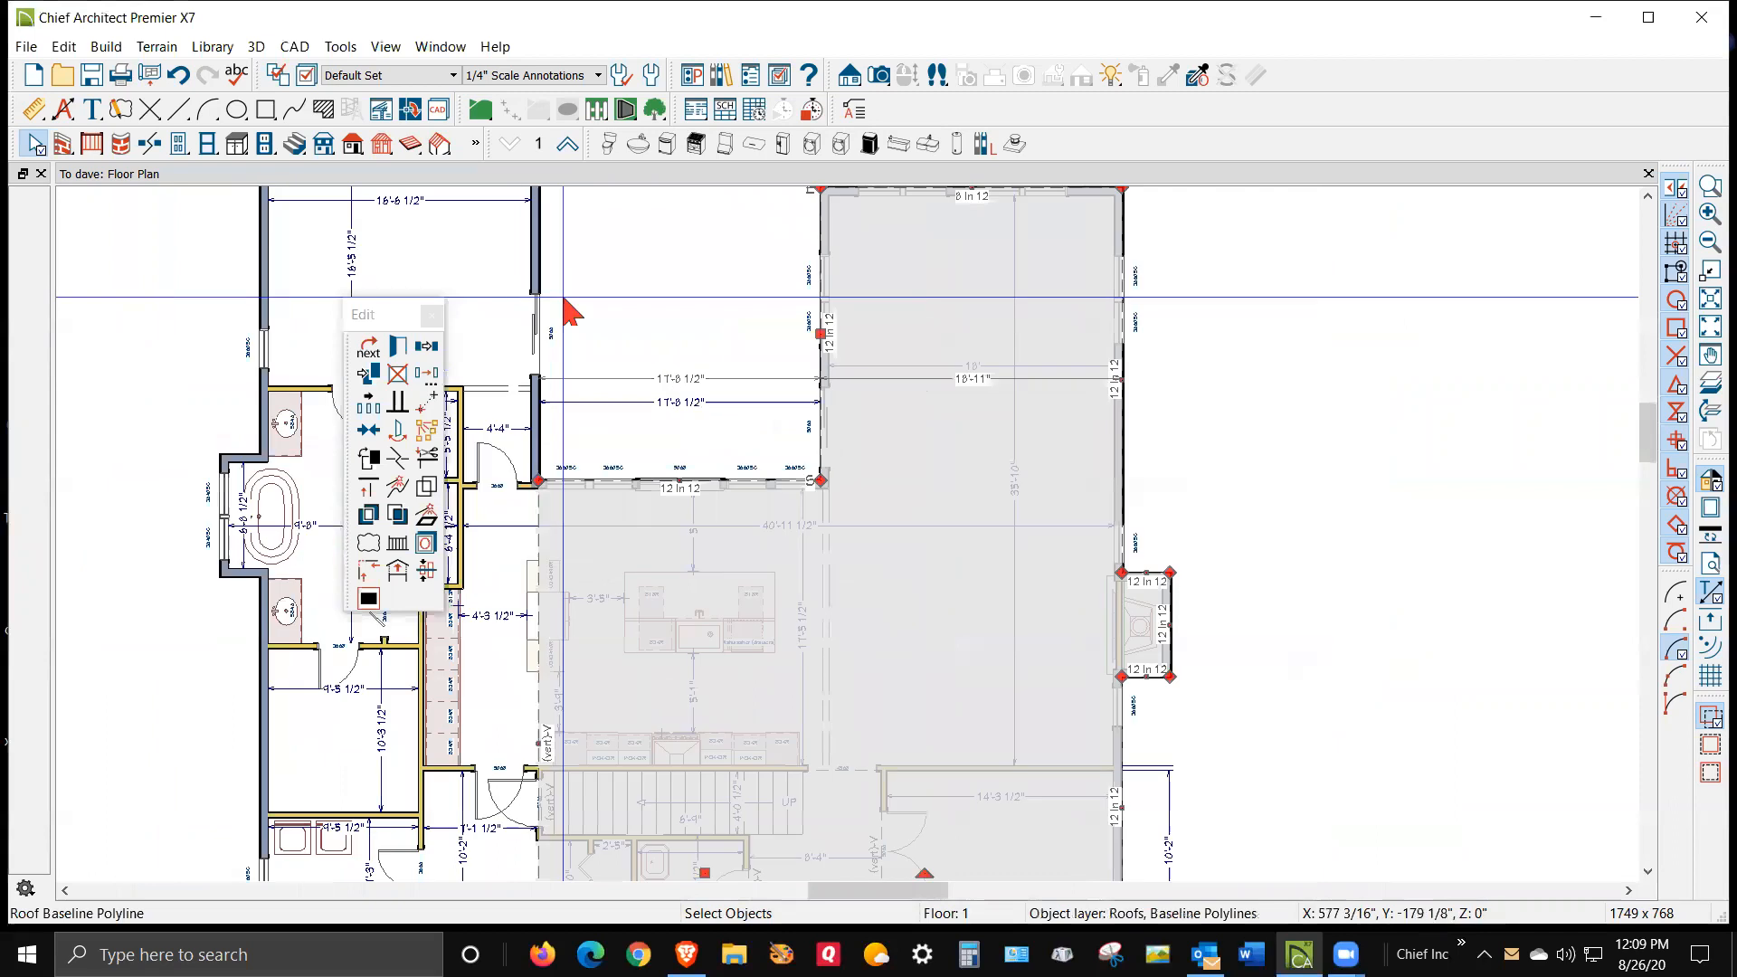
scroll(570, 312, down, 2)
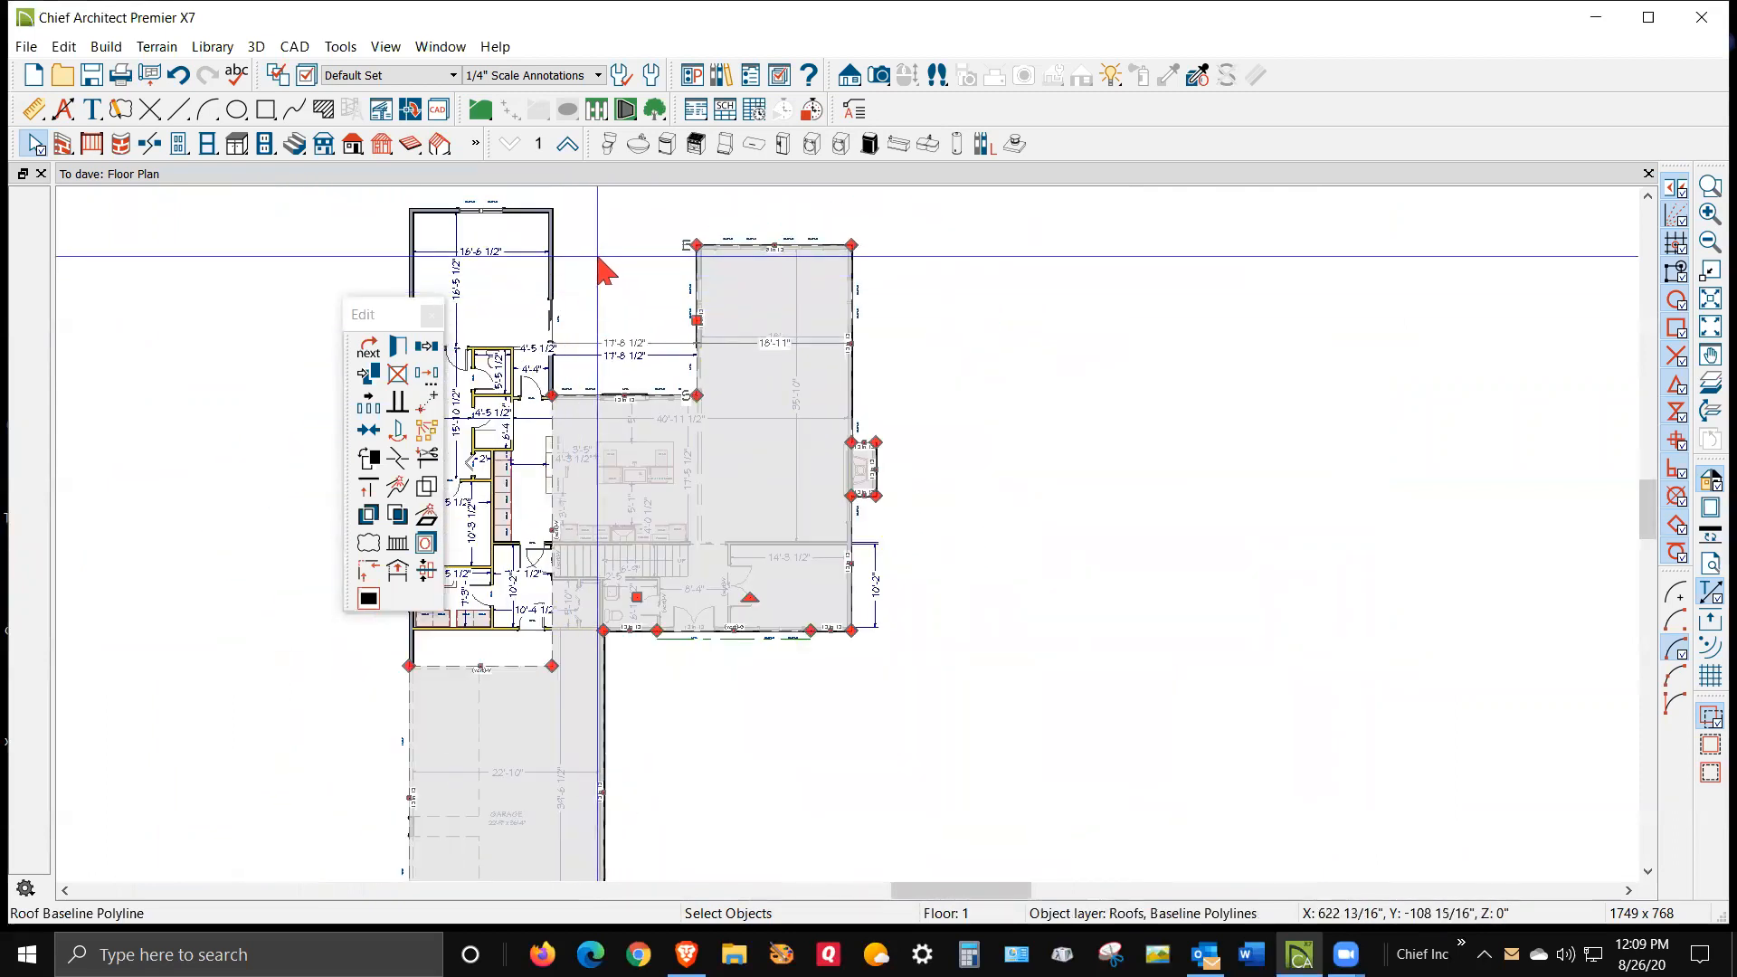
drag(347, 321, 166, 288)
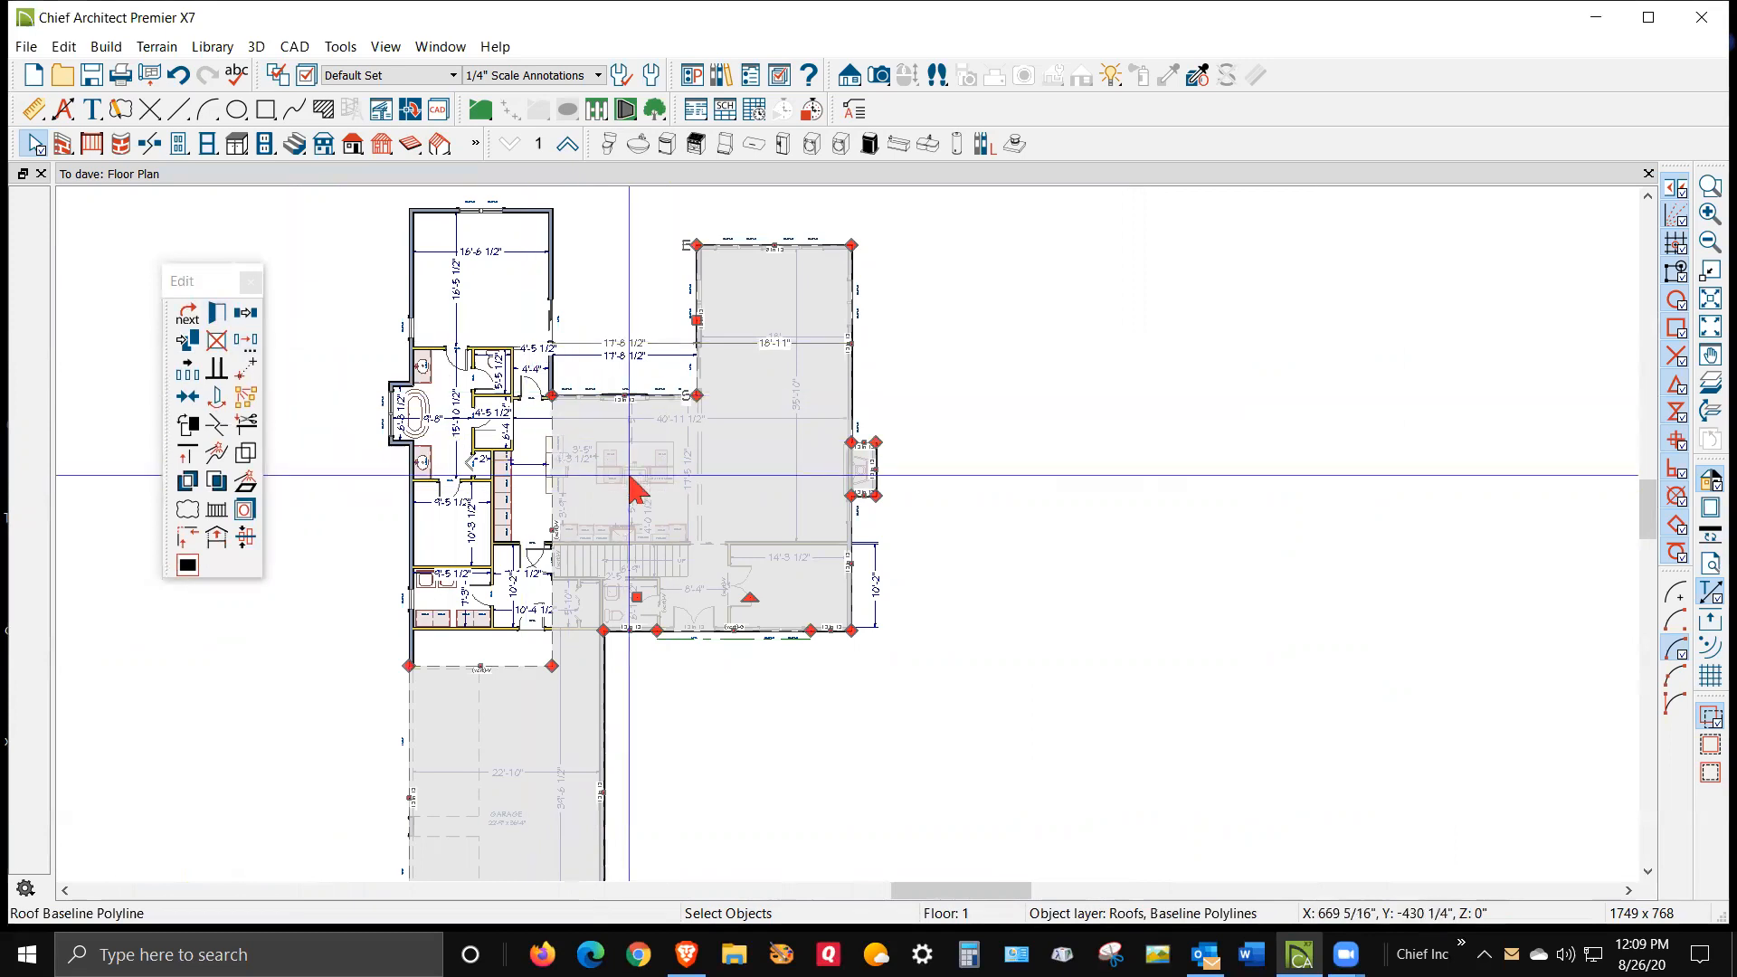
key(Delete)
Switch the active layer set to All Off Set
scroll(446, 497, up, 2)
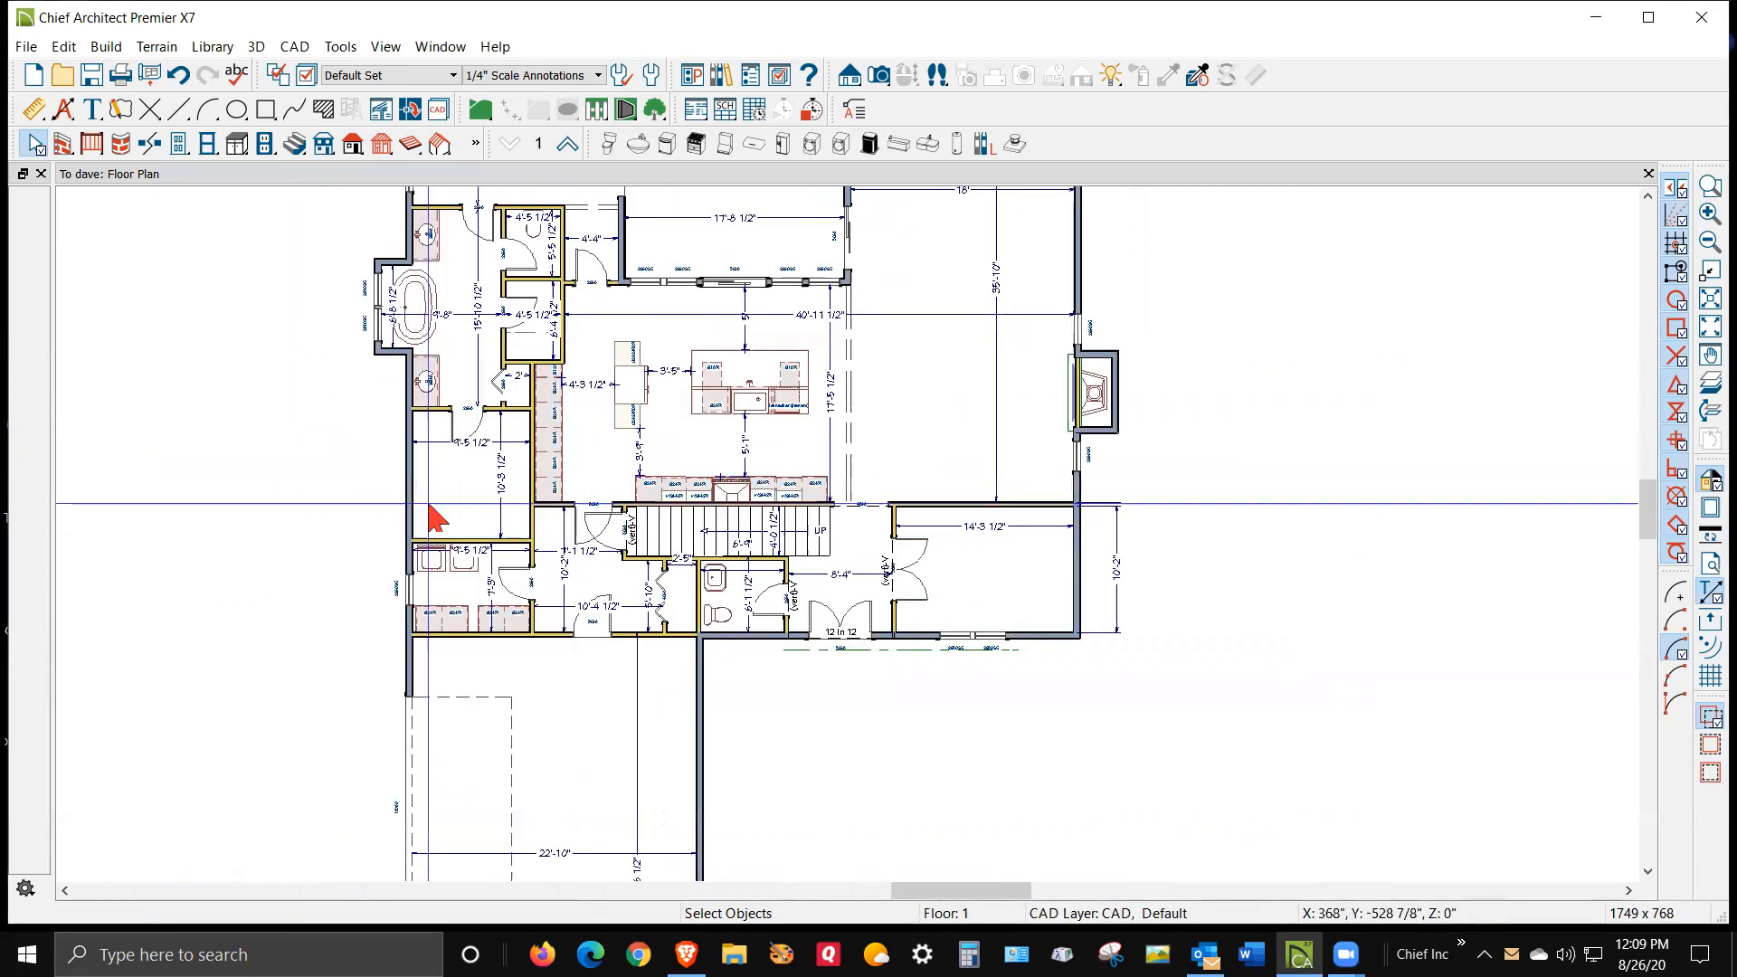
scroll(477, 559, down, 4)
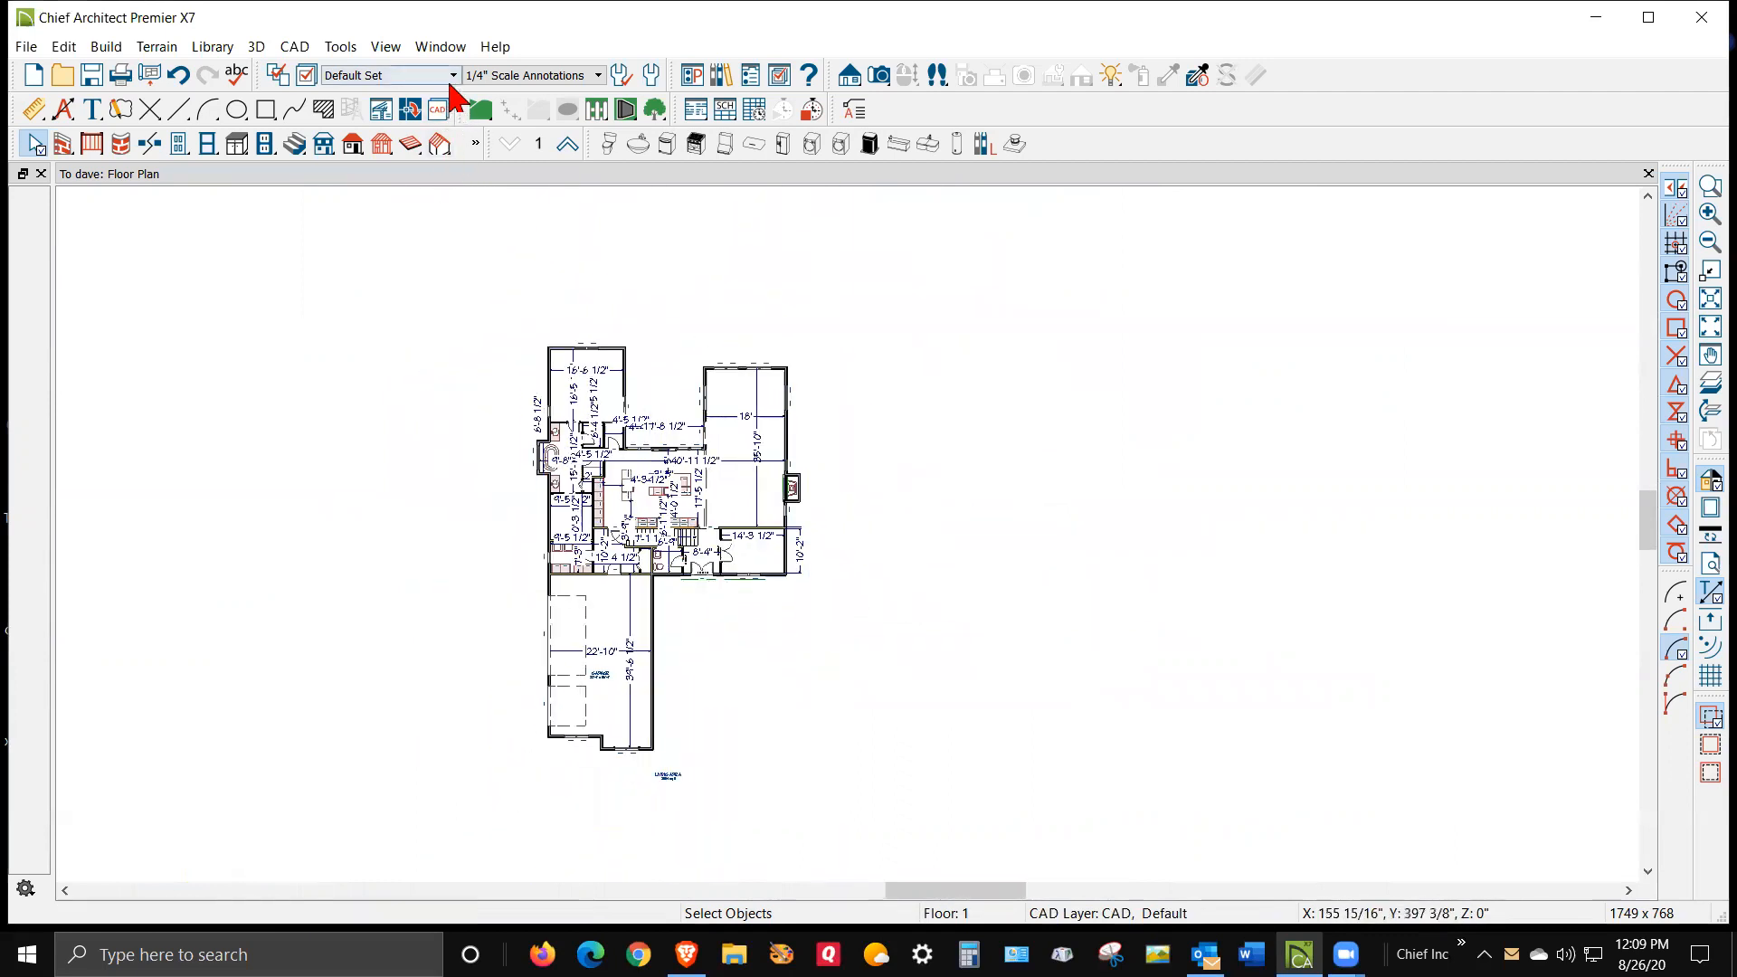
click(454, 76)
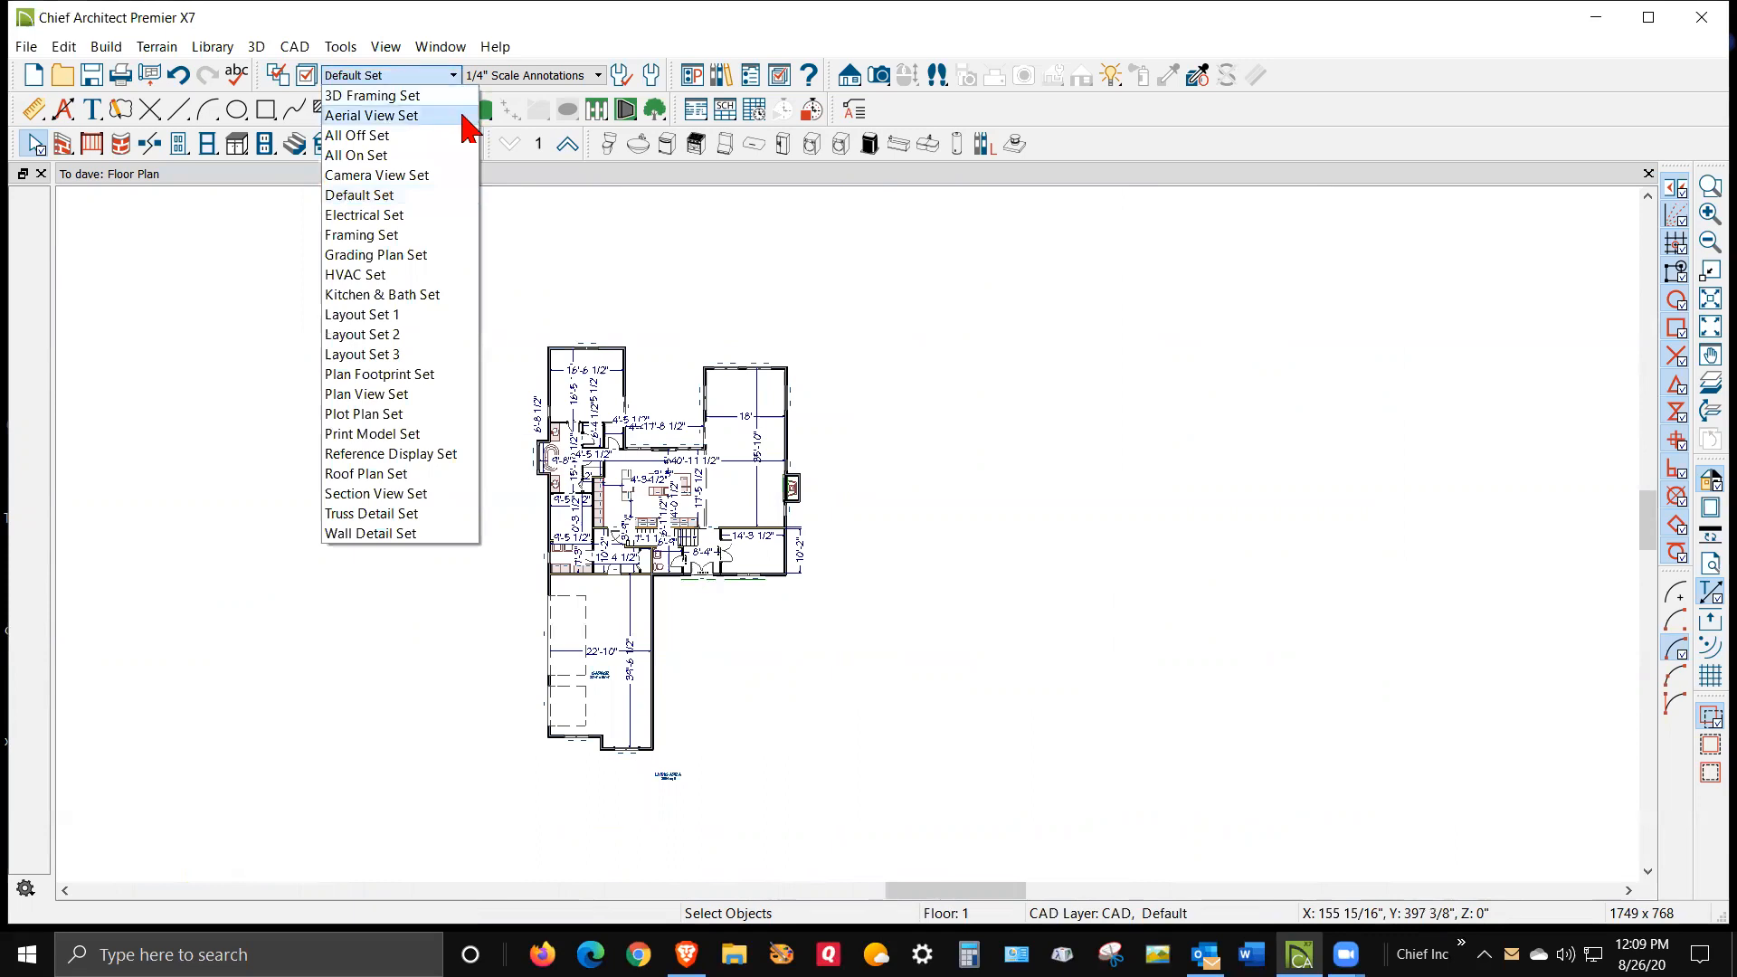
click(423, 136)
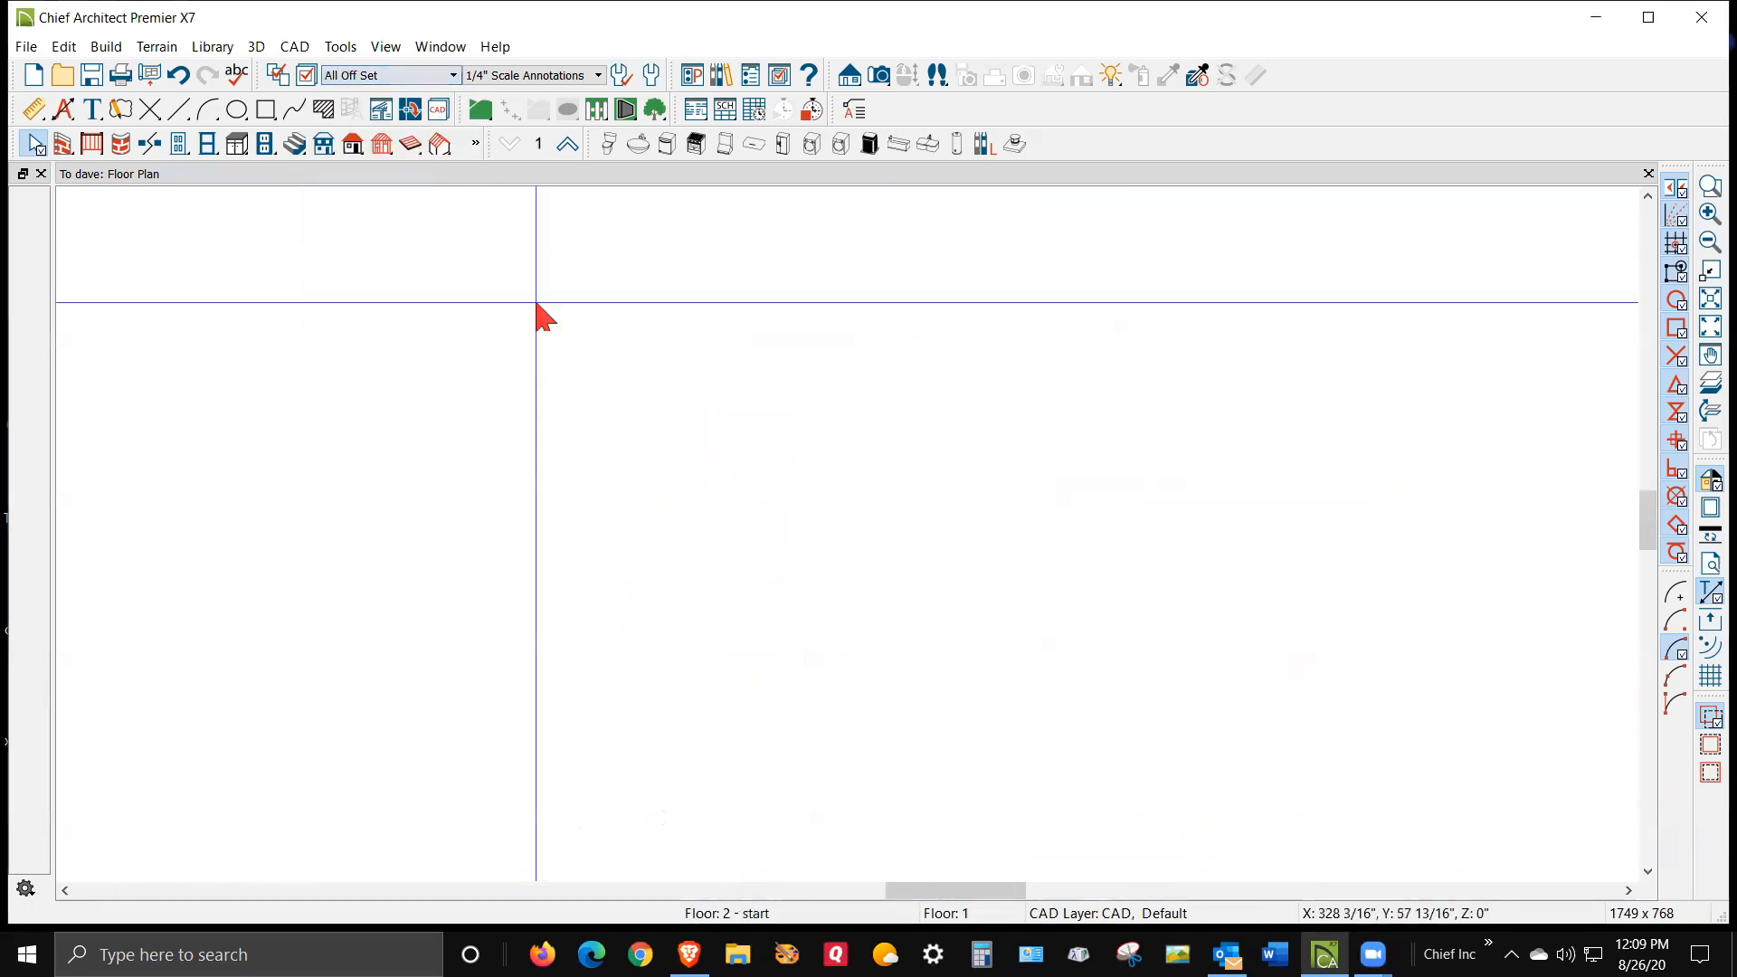
Turn on display of the Roofs, Baseline Polylines layer in the All Off Set
click(306, 75)
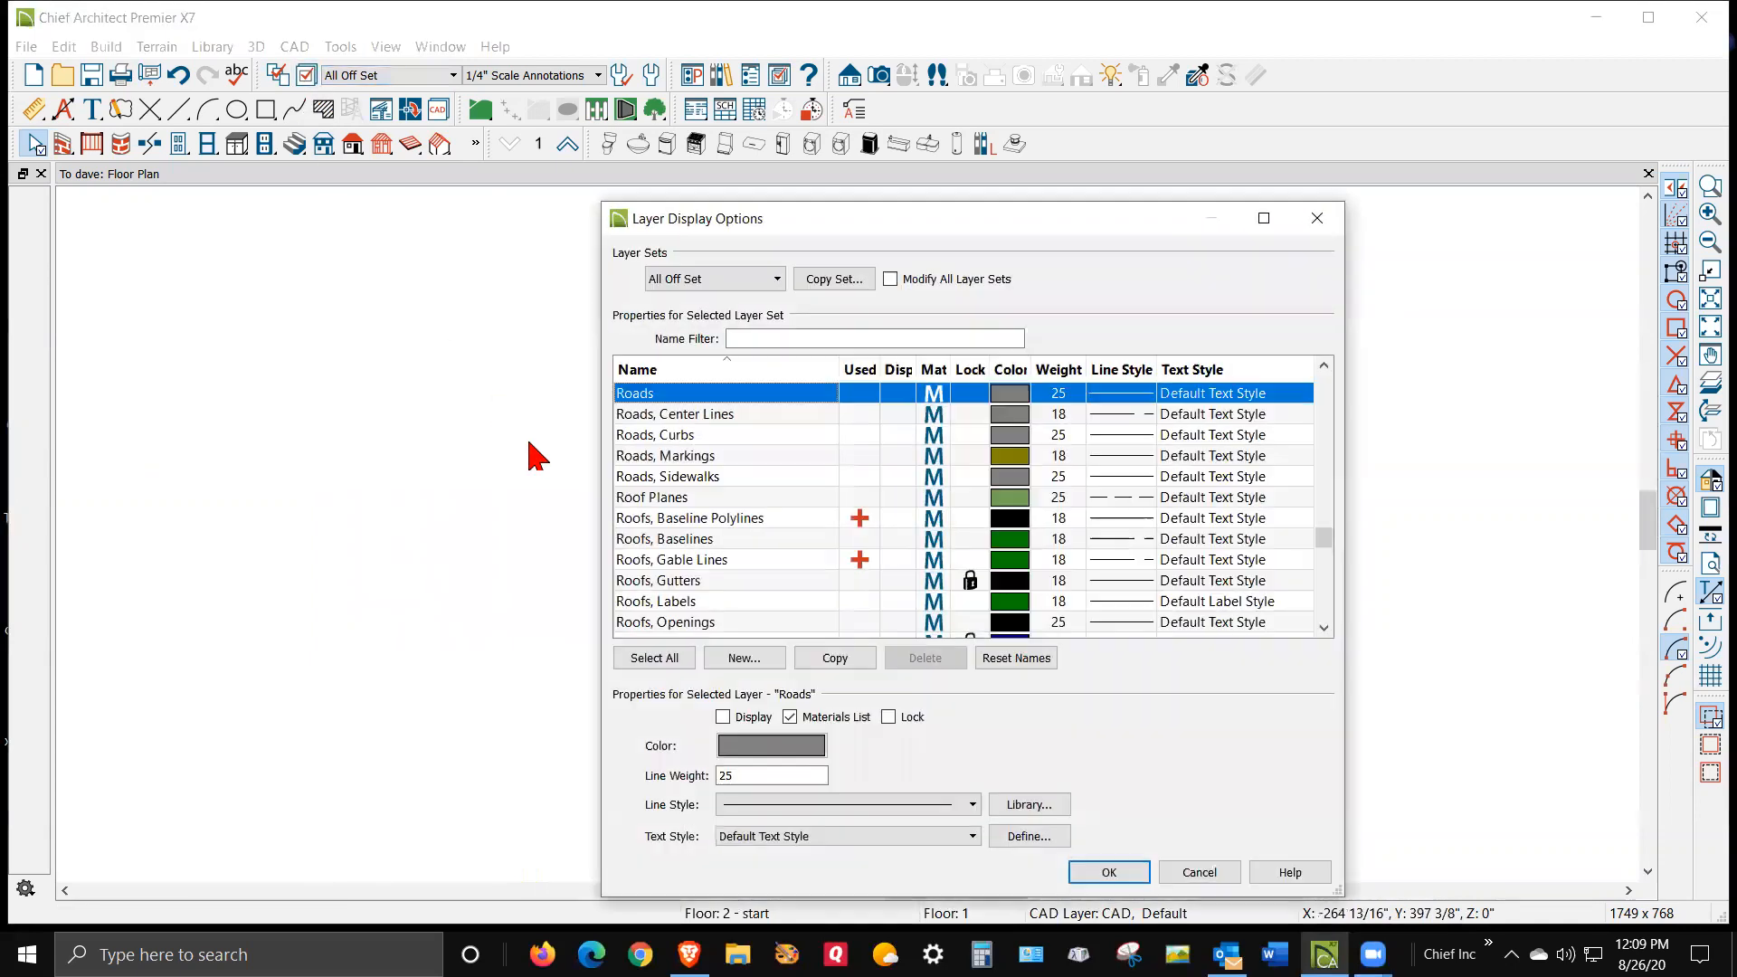
click(666, 367)
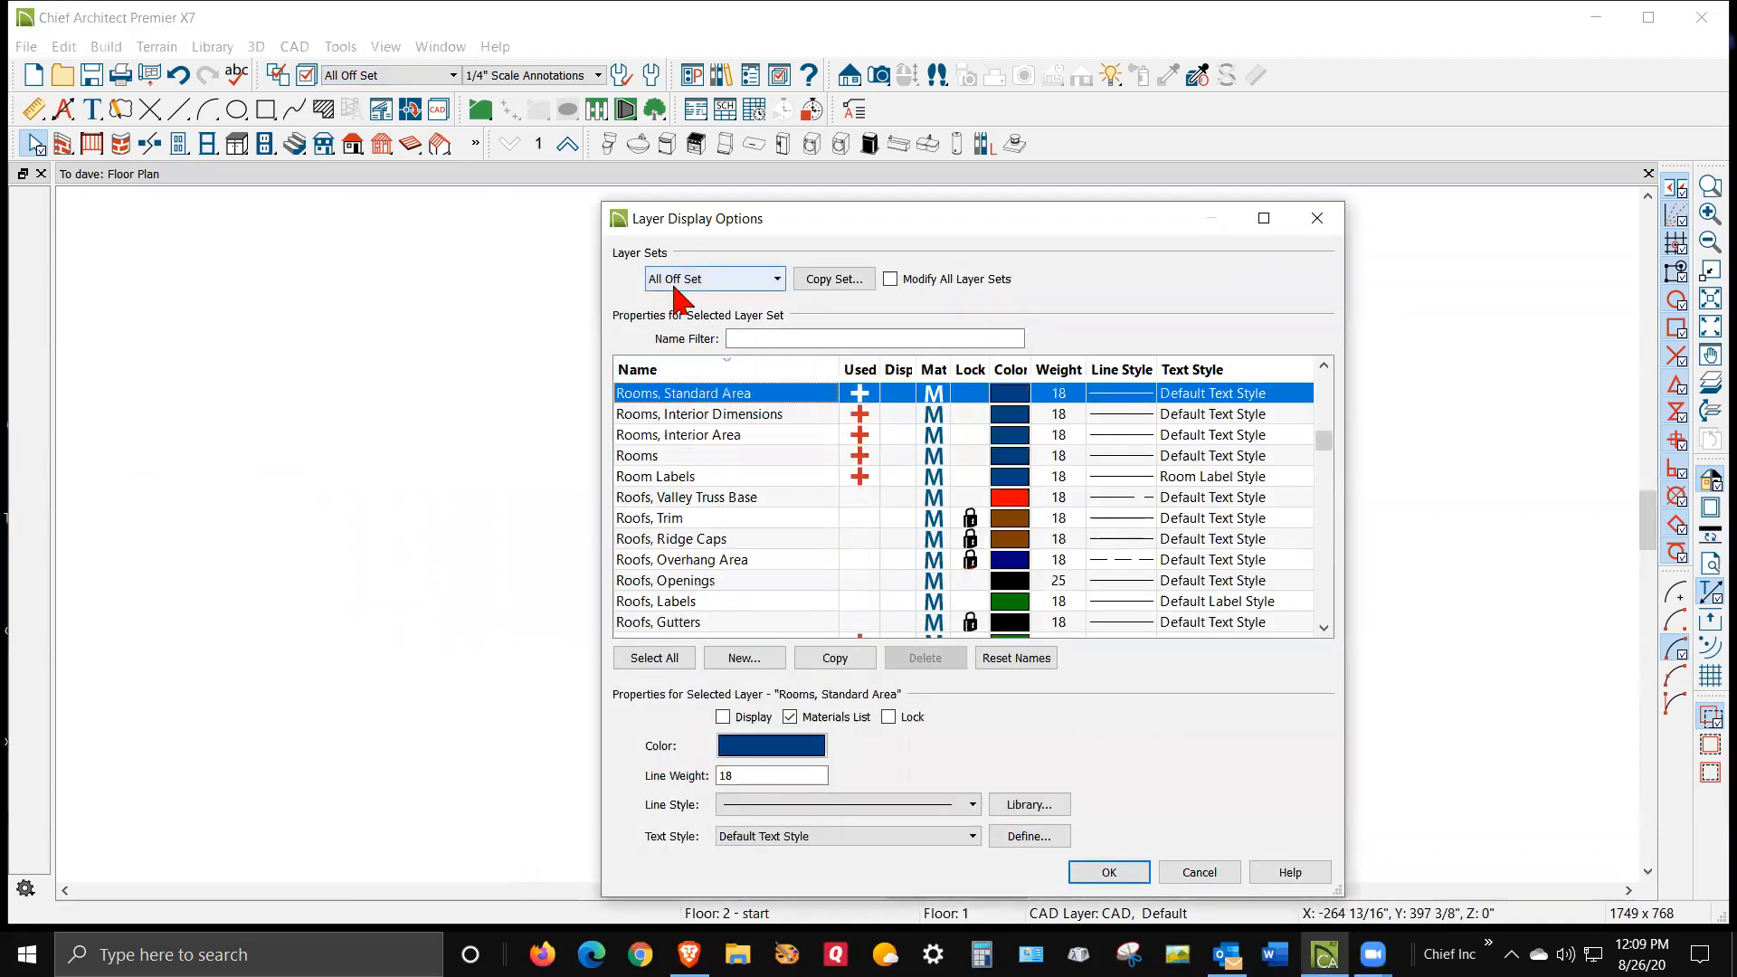
scroll(769, 389, down, 5)
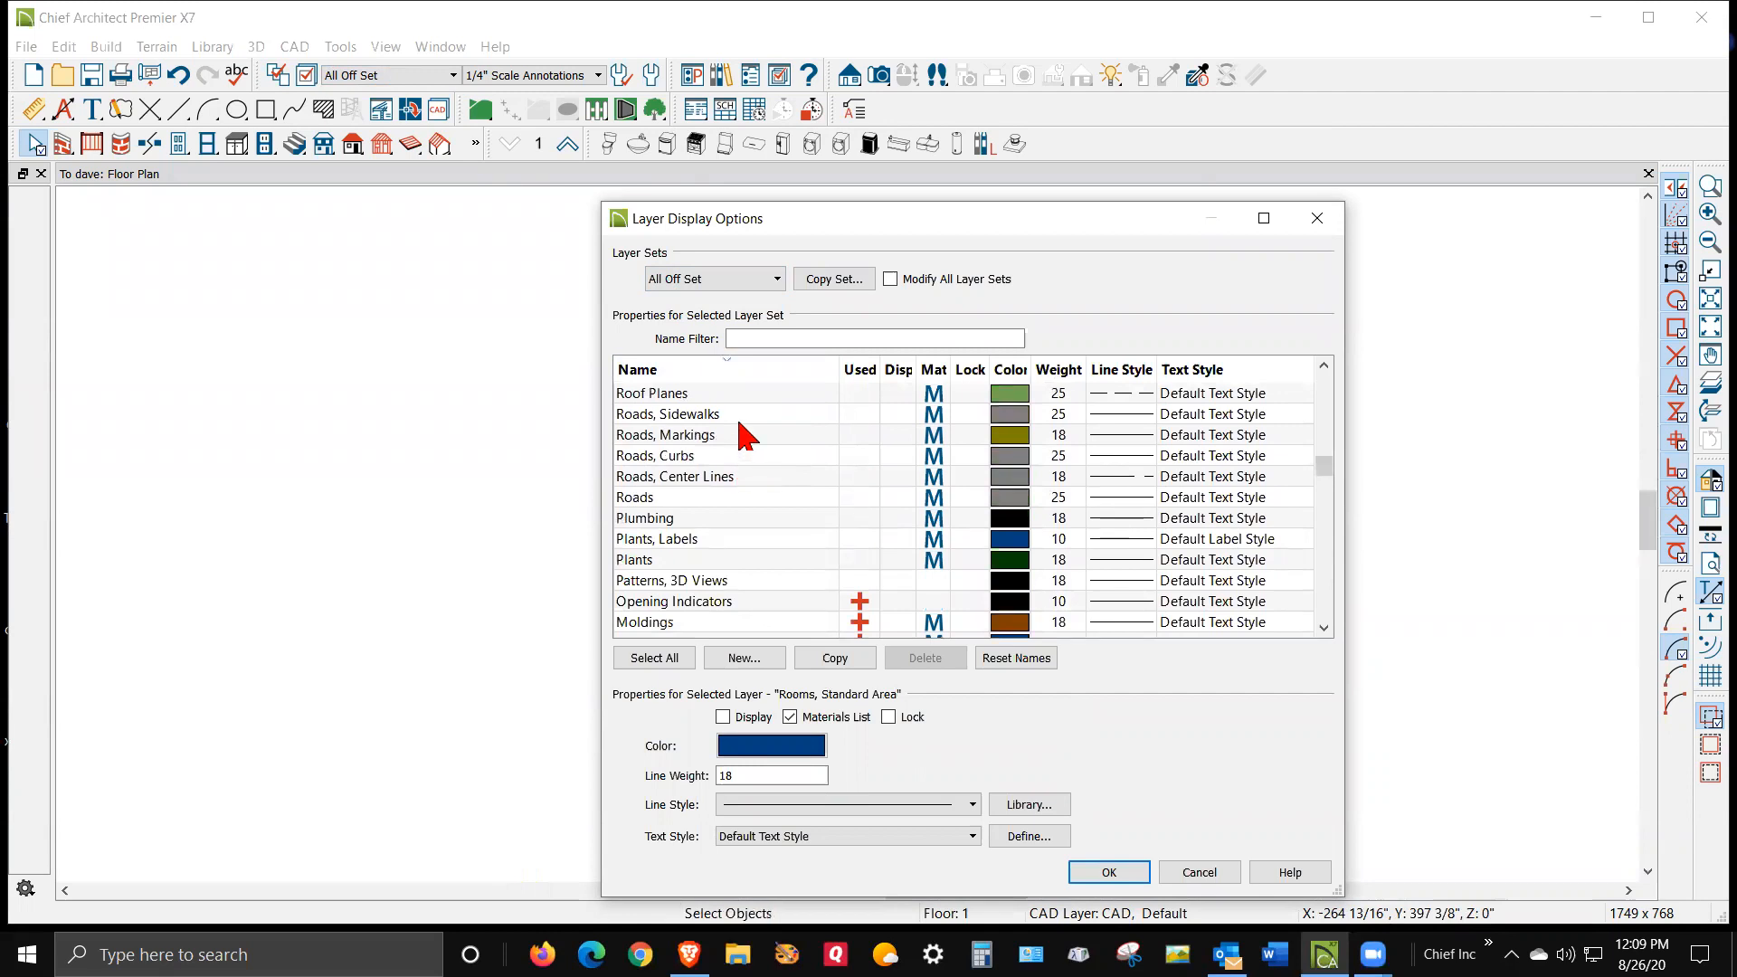
scroll(744, 436, up, 1)
scroll(743, 436, up, 1)
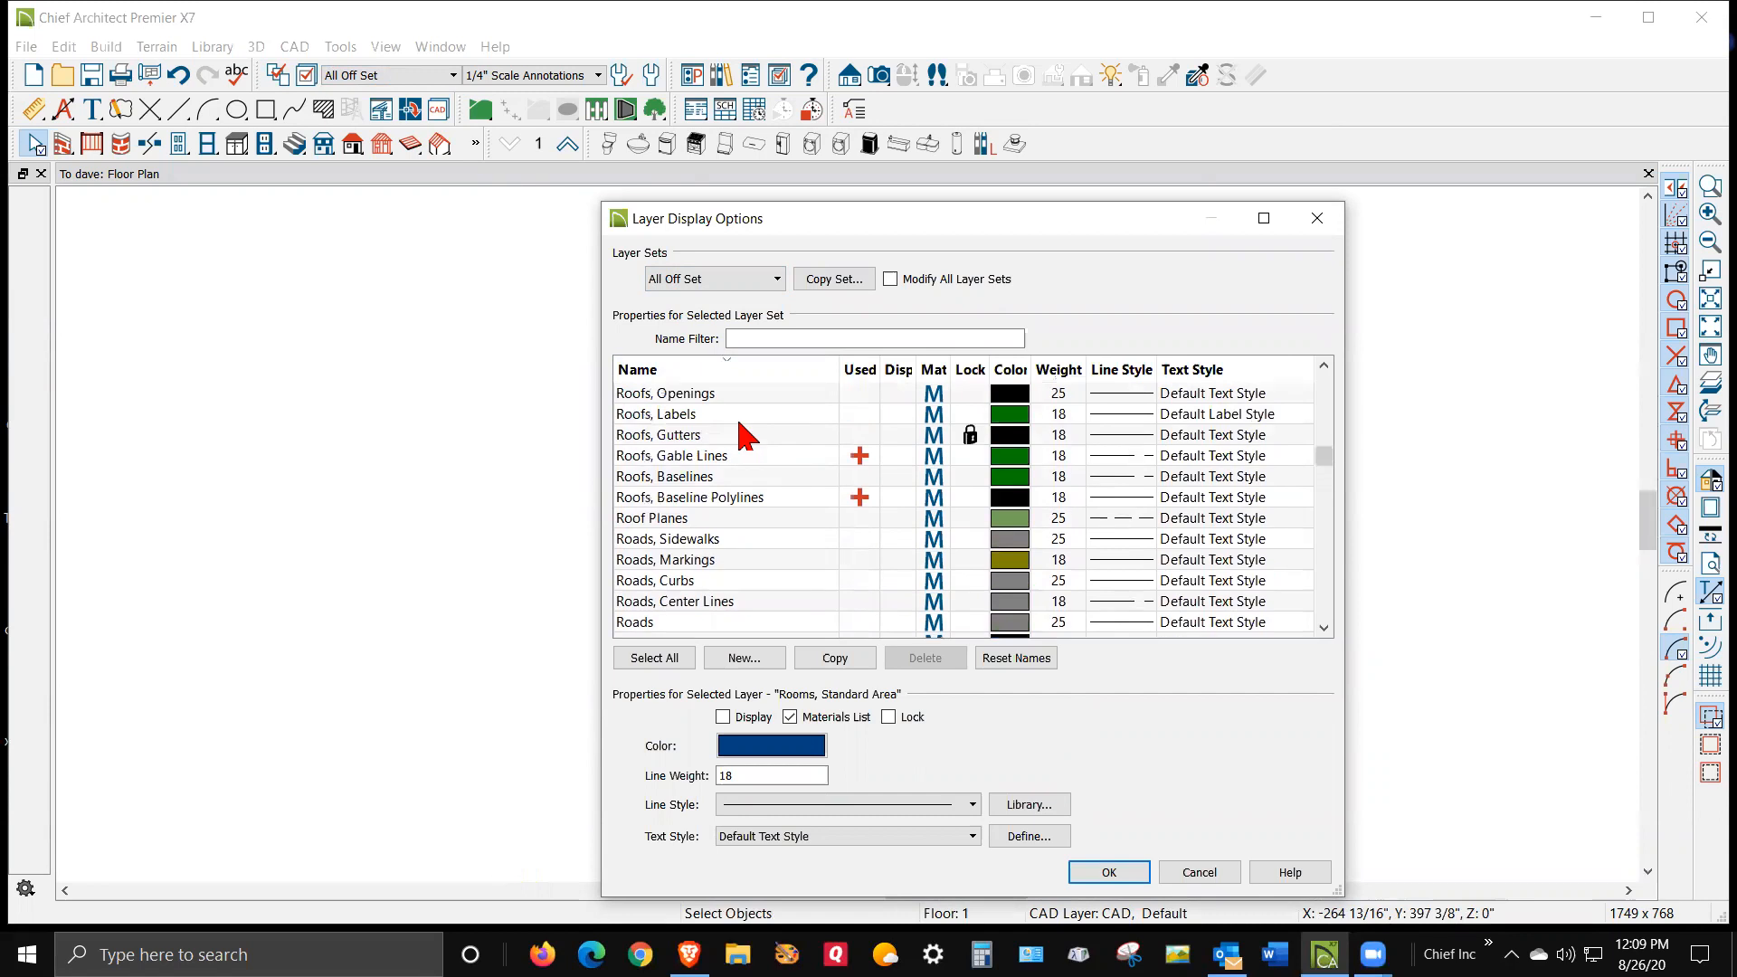
click(898, 497)
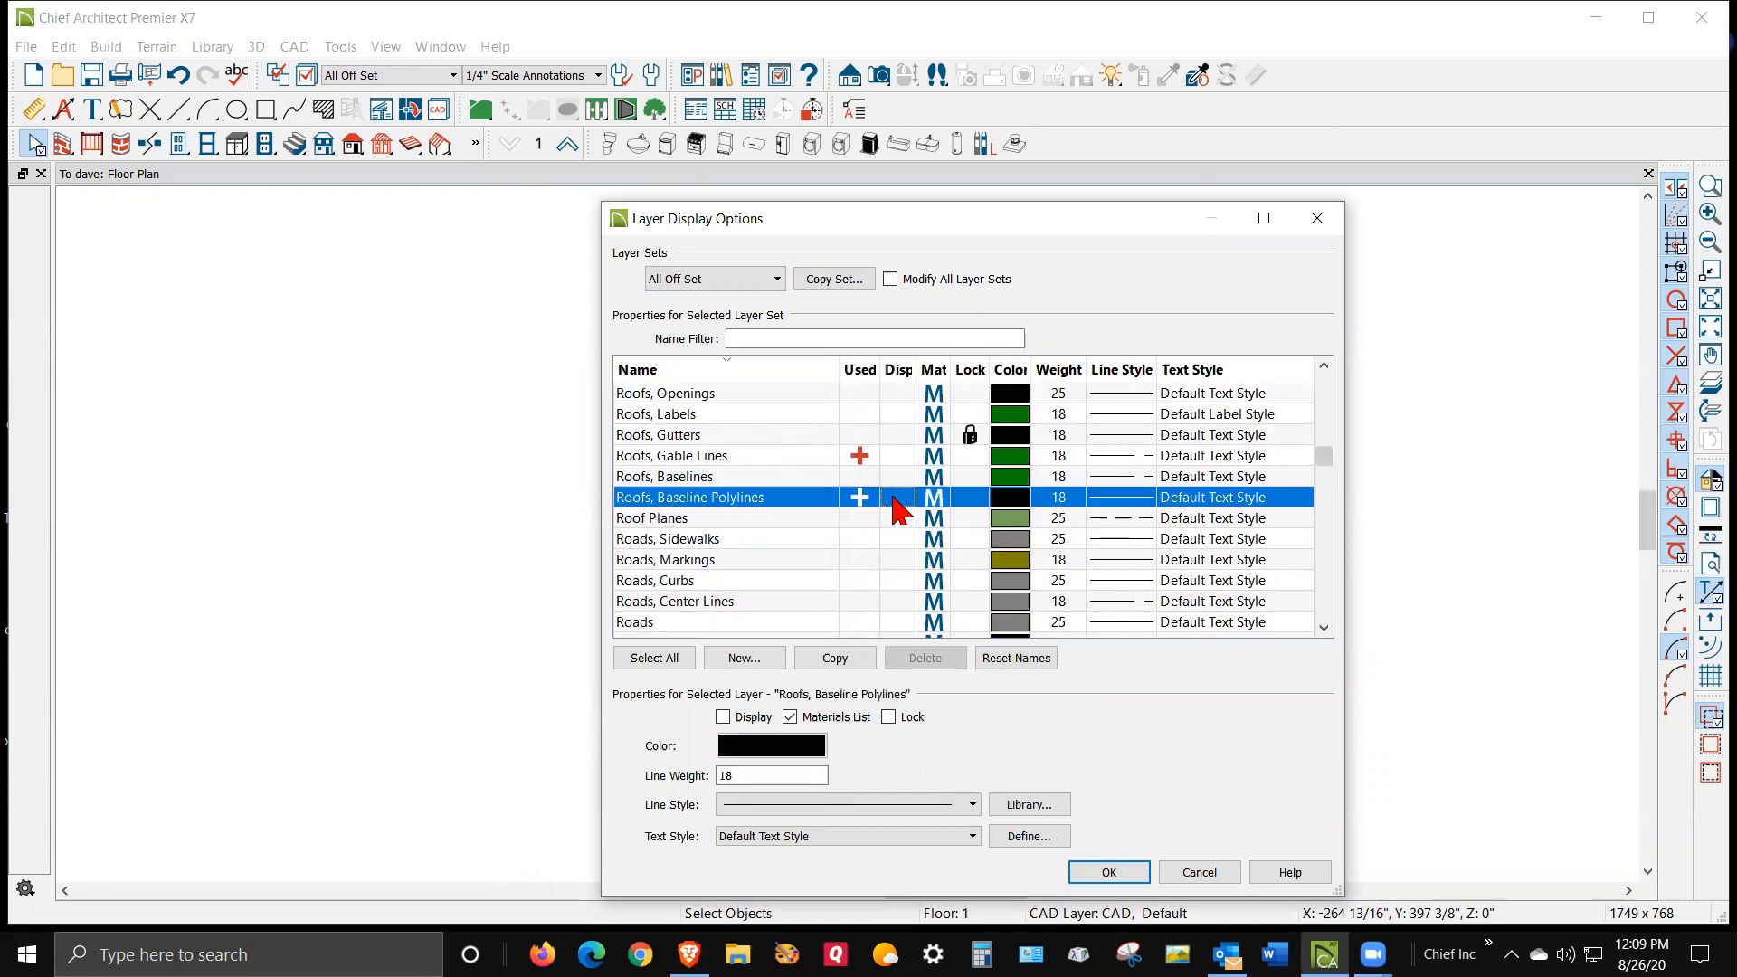
click(1111, 872)
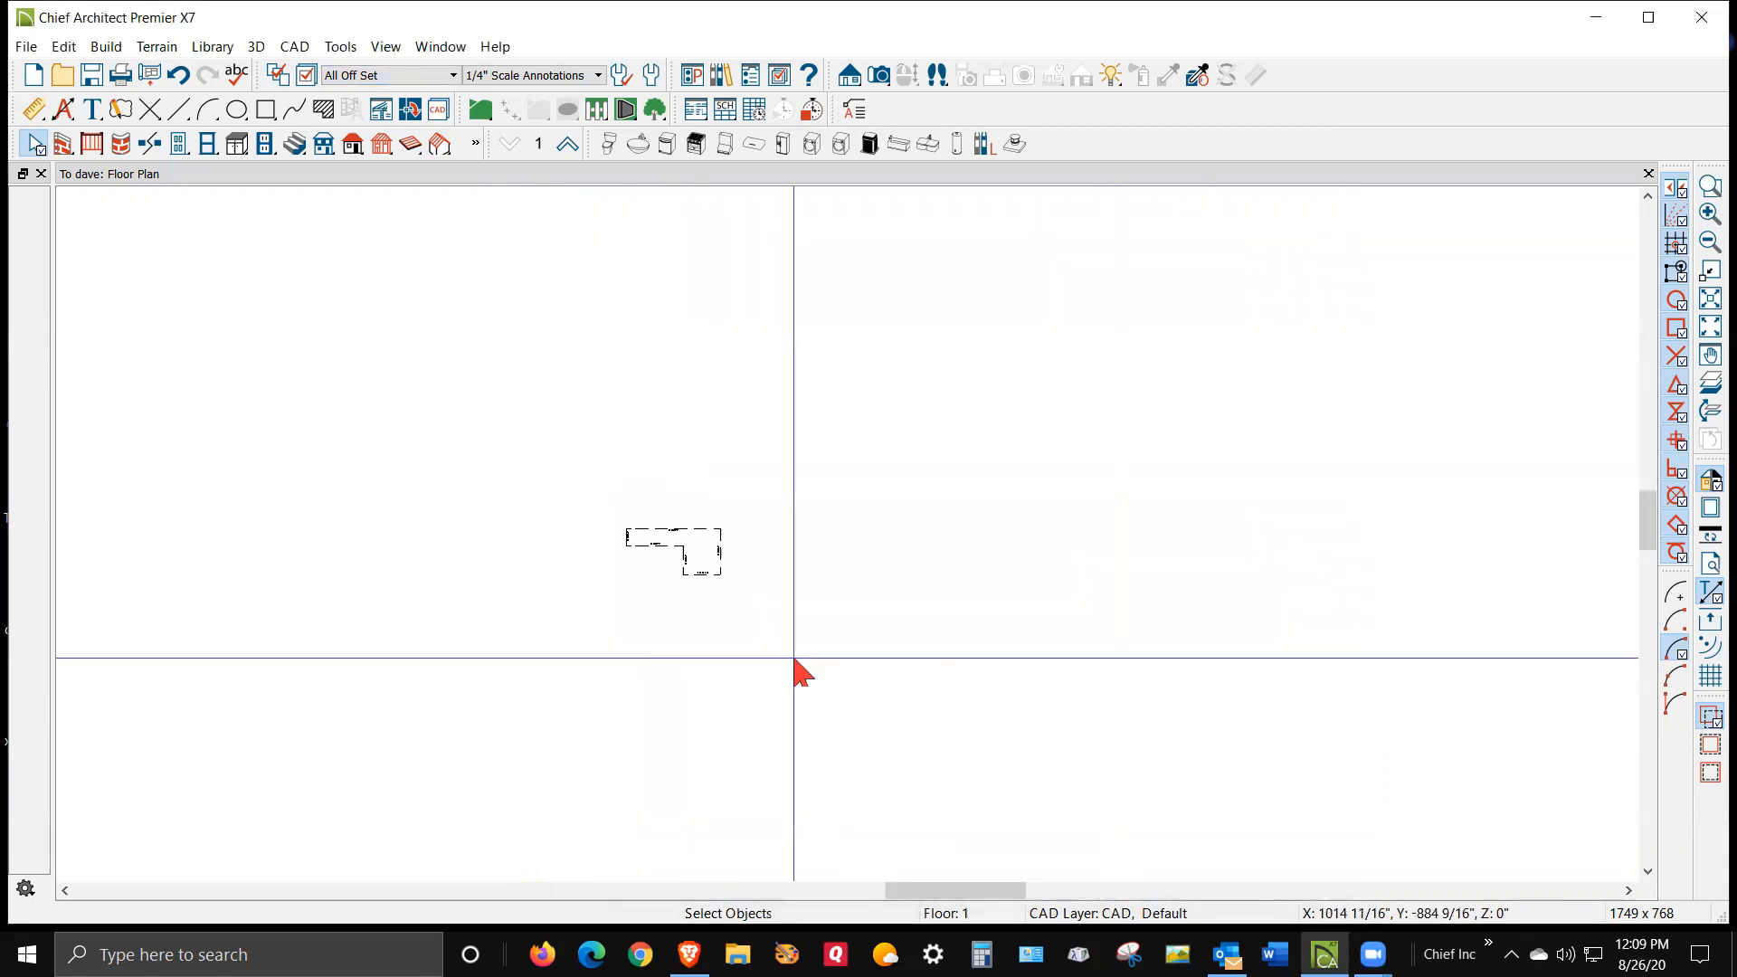
Select the leftover roof baseline polyline and delete it
click(651, 529)
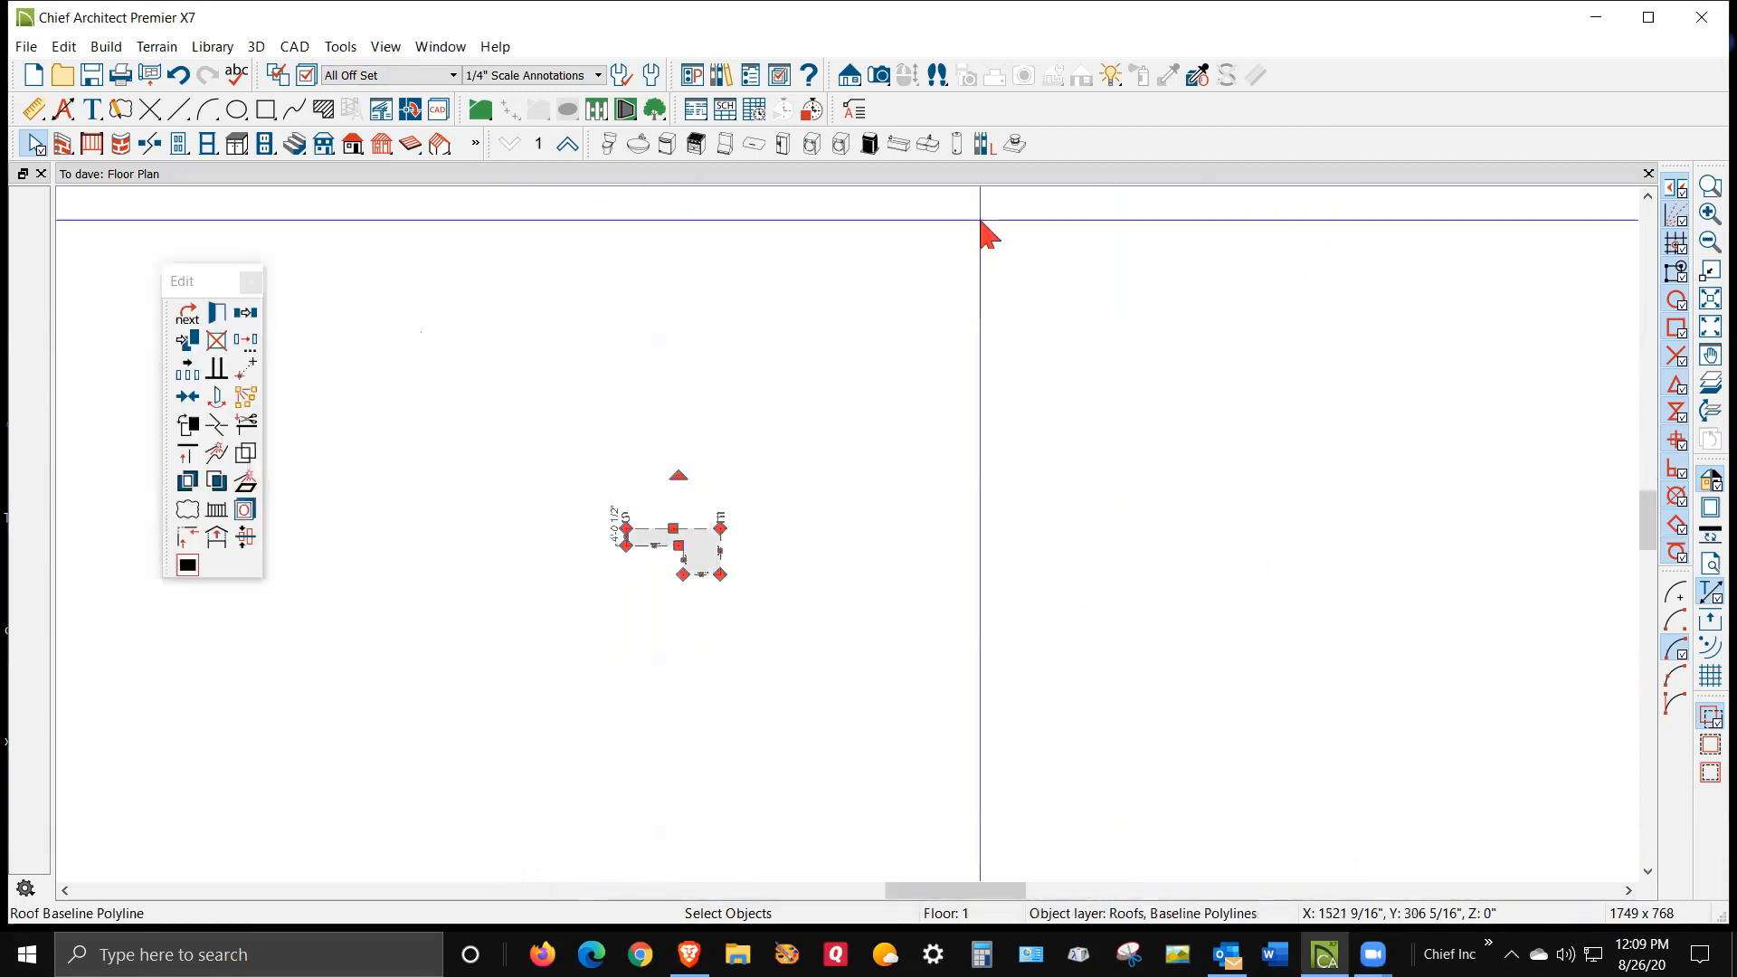
key(Delete)
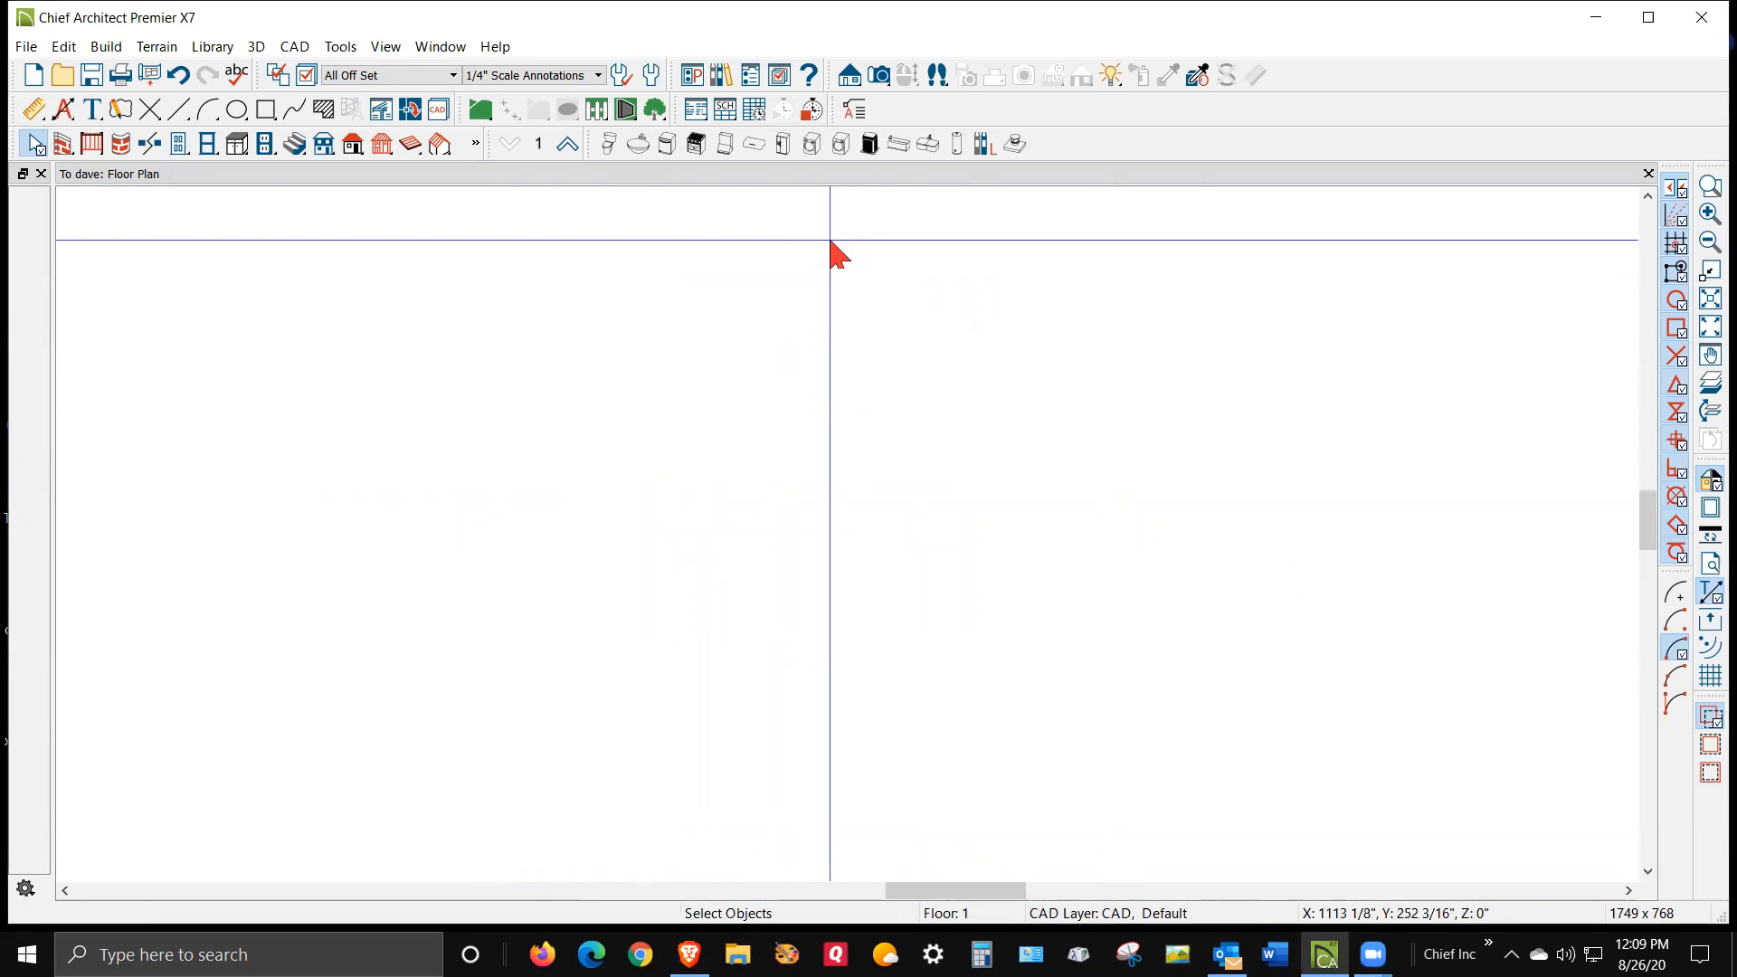
Switch the active layer set back to Default Set
click(452, 76)
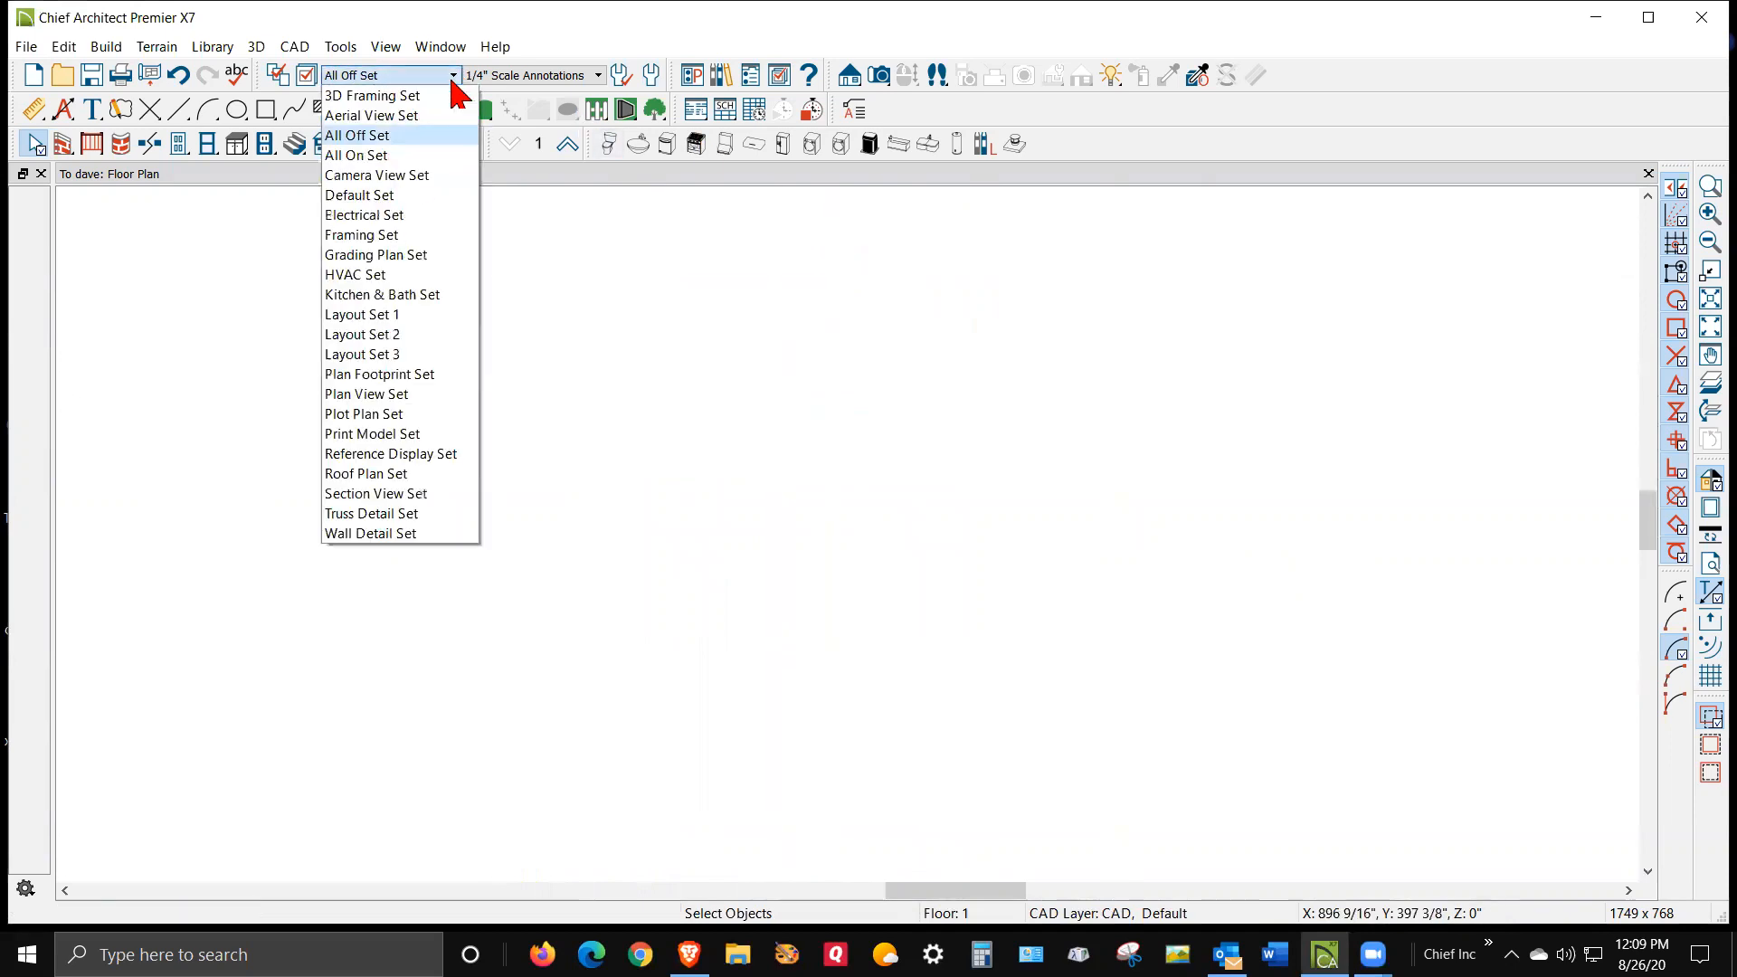
click(412, 195)
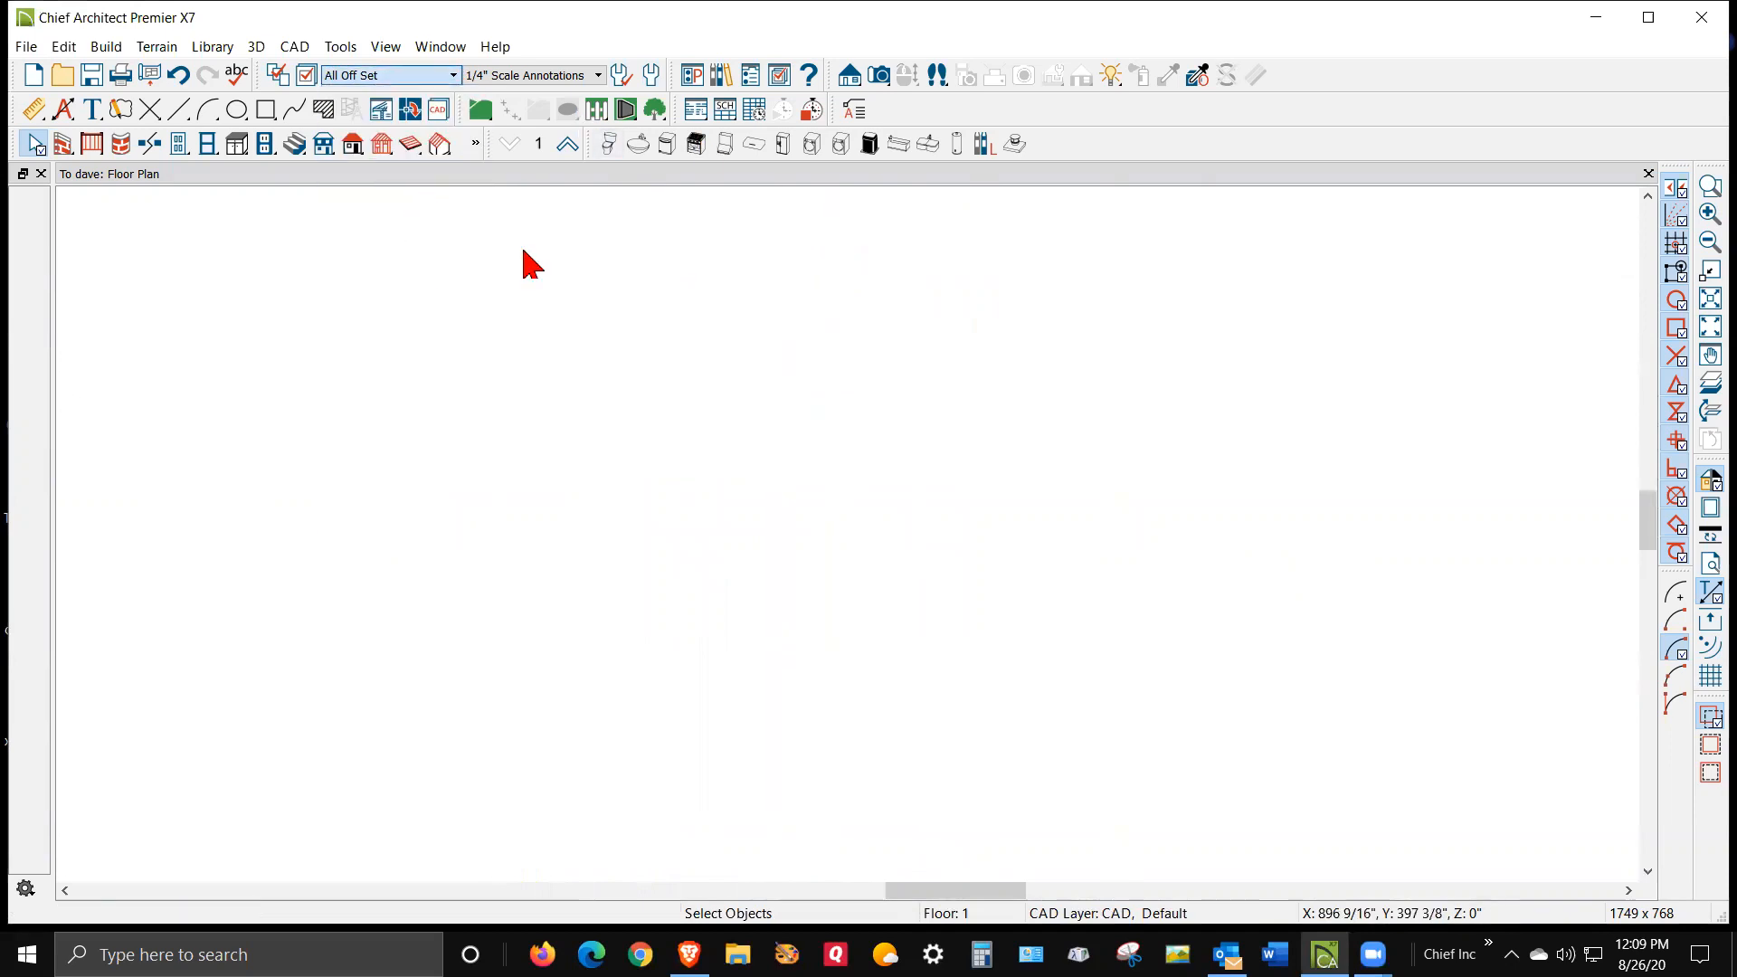
scroll(1090, 253, down, 1)
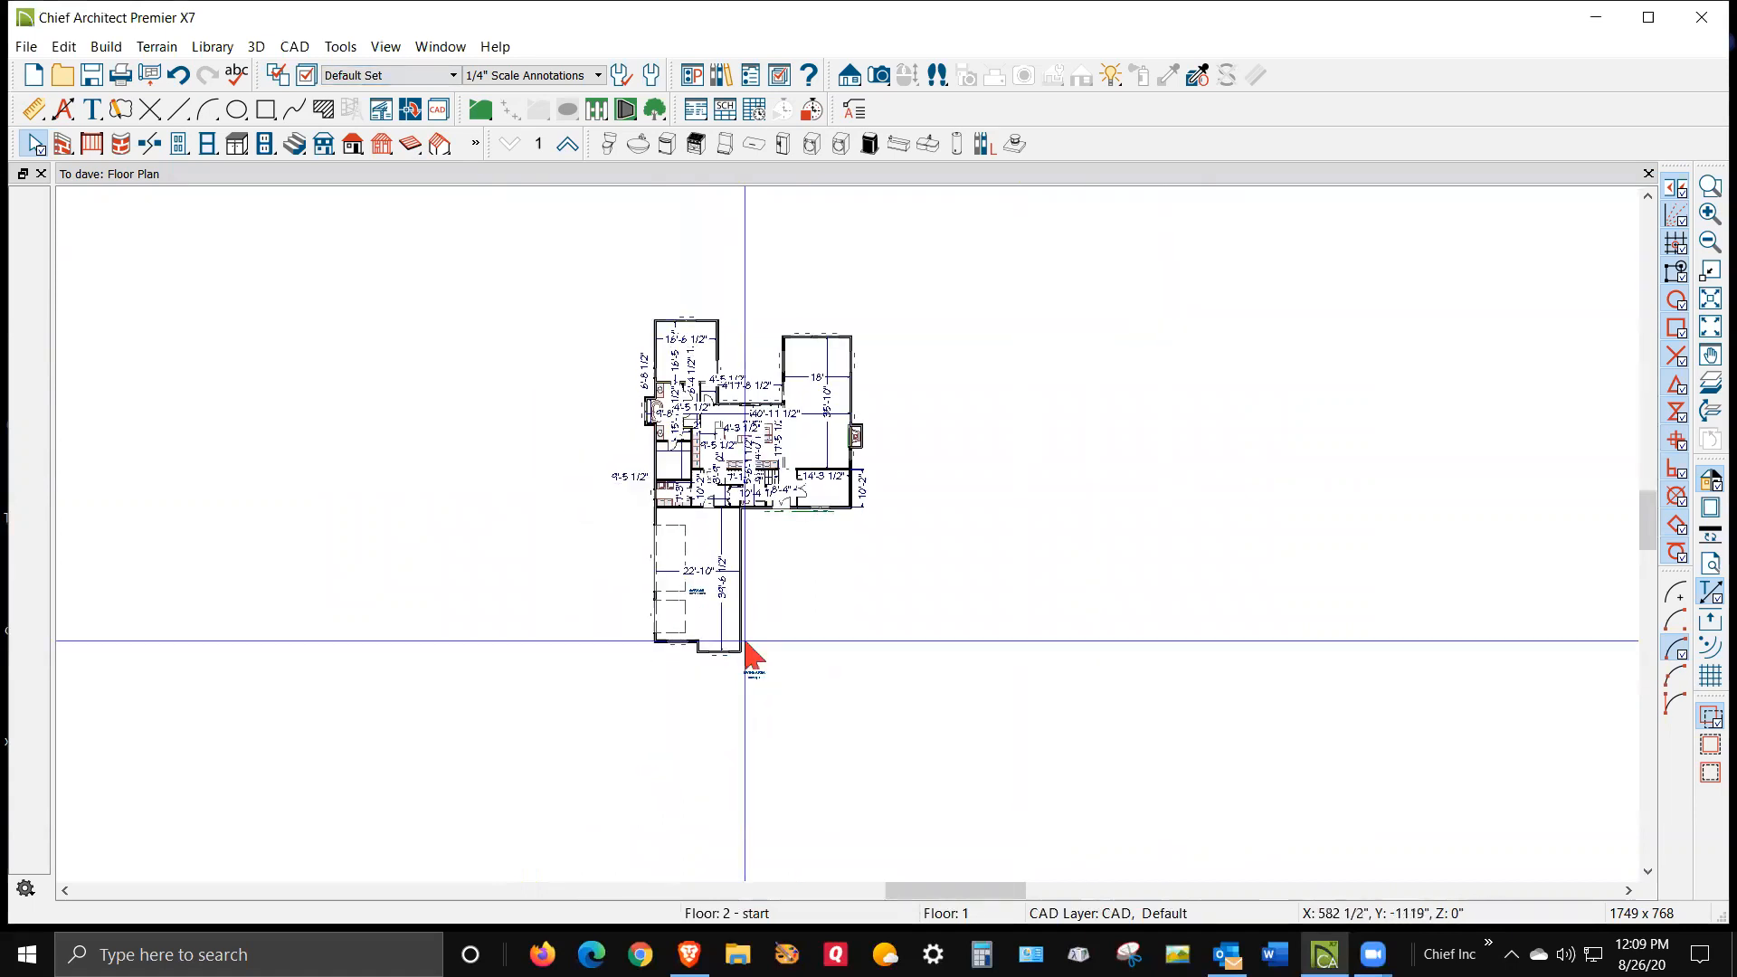
scroll(744, 602, up, 1)
scroll(786, 380, up, 4)
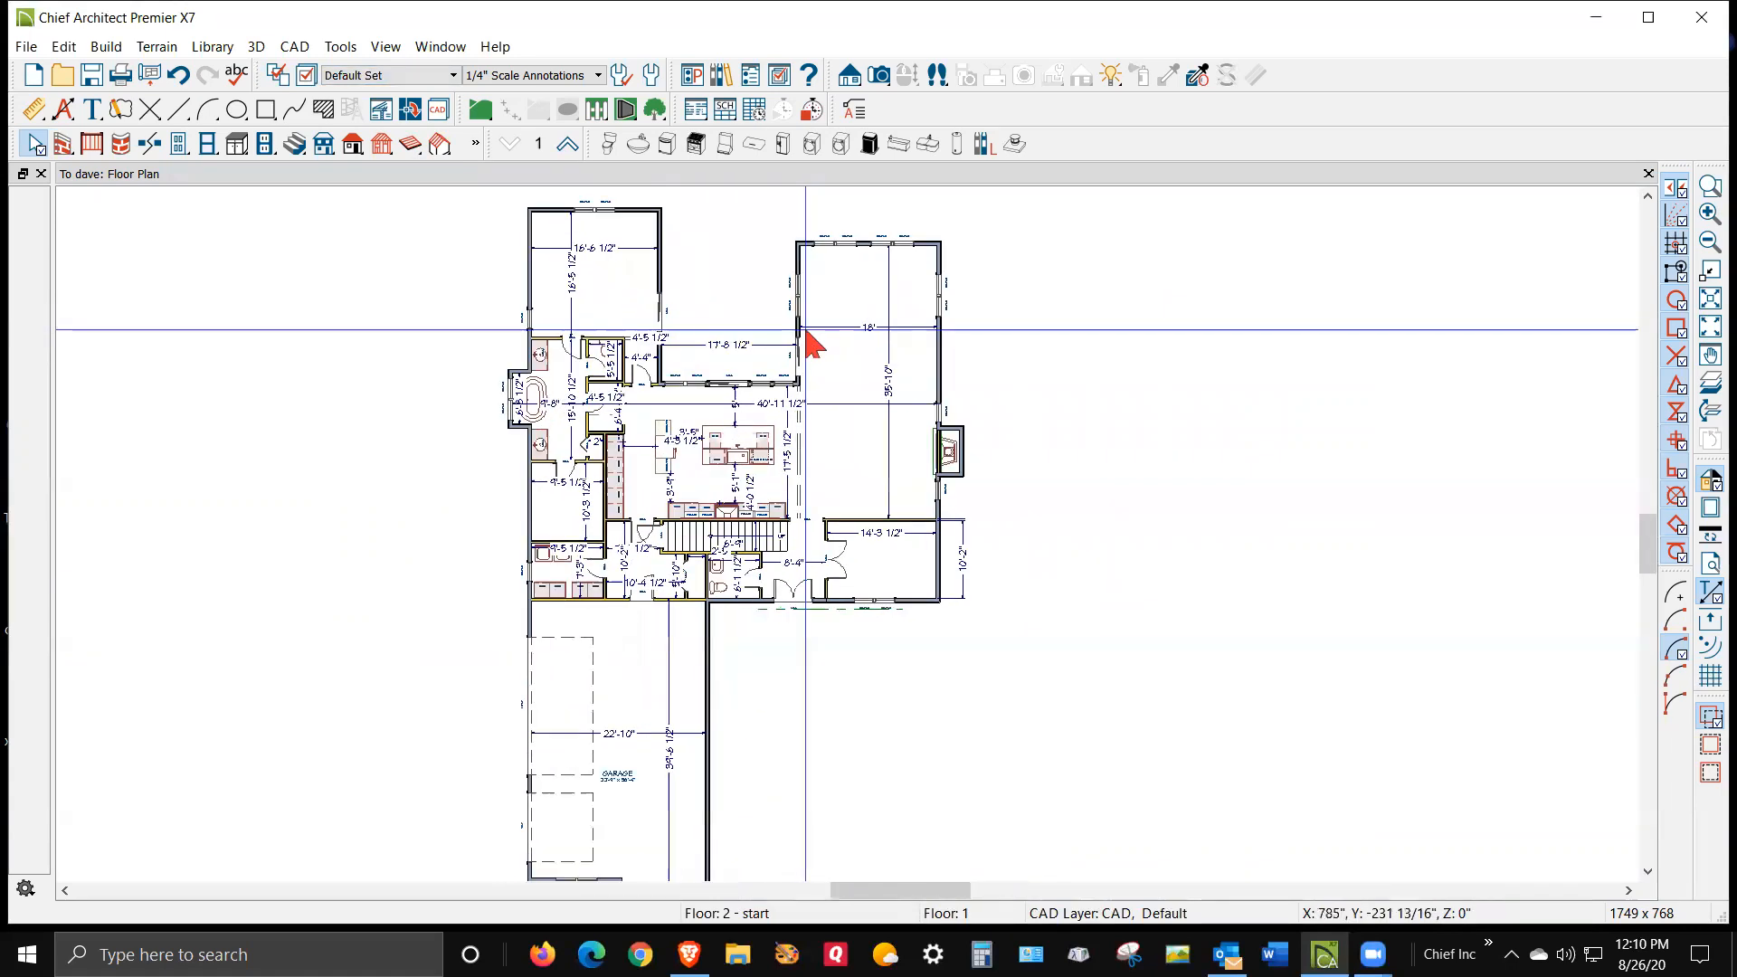
scroll(812, 344, down, 1)
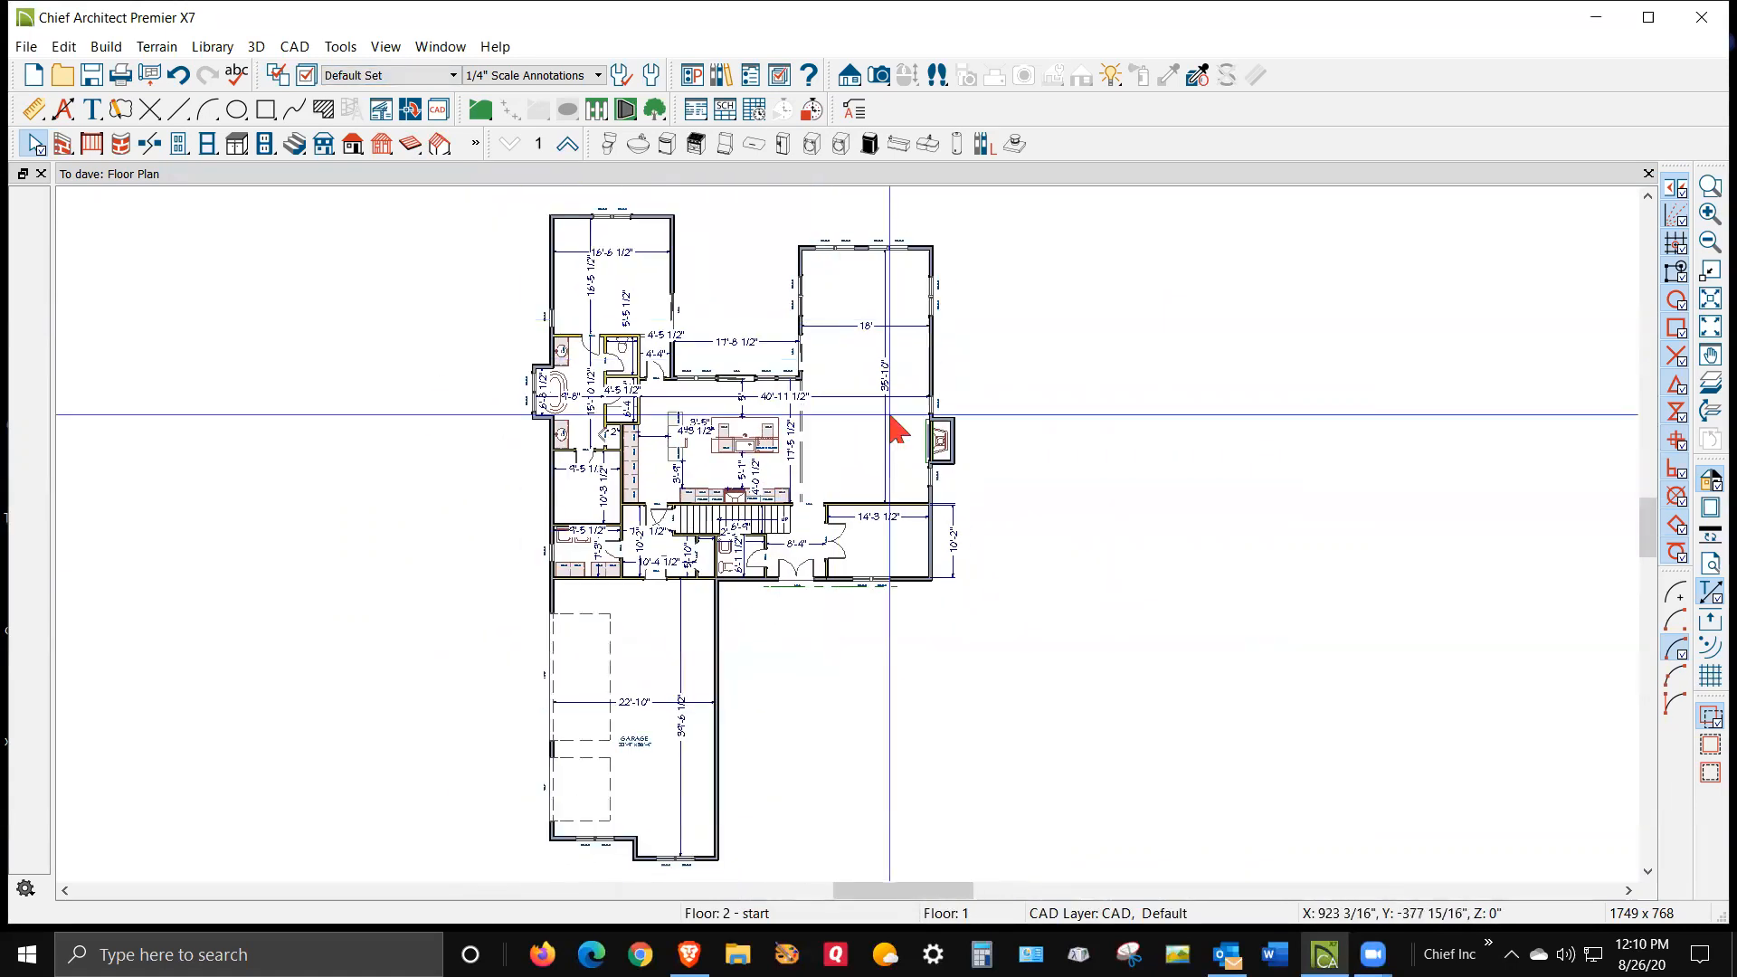
Open the Build Roof settings, enable Build Roof Planes, and build the roof
double_click(353, 146)
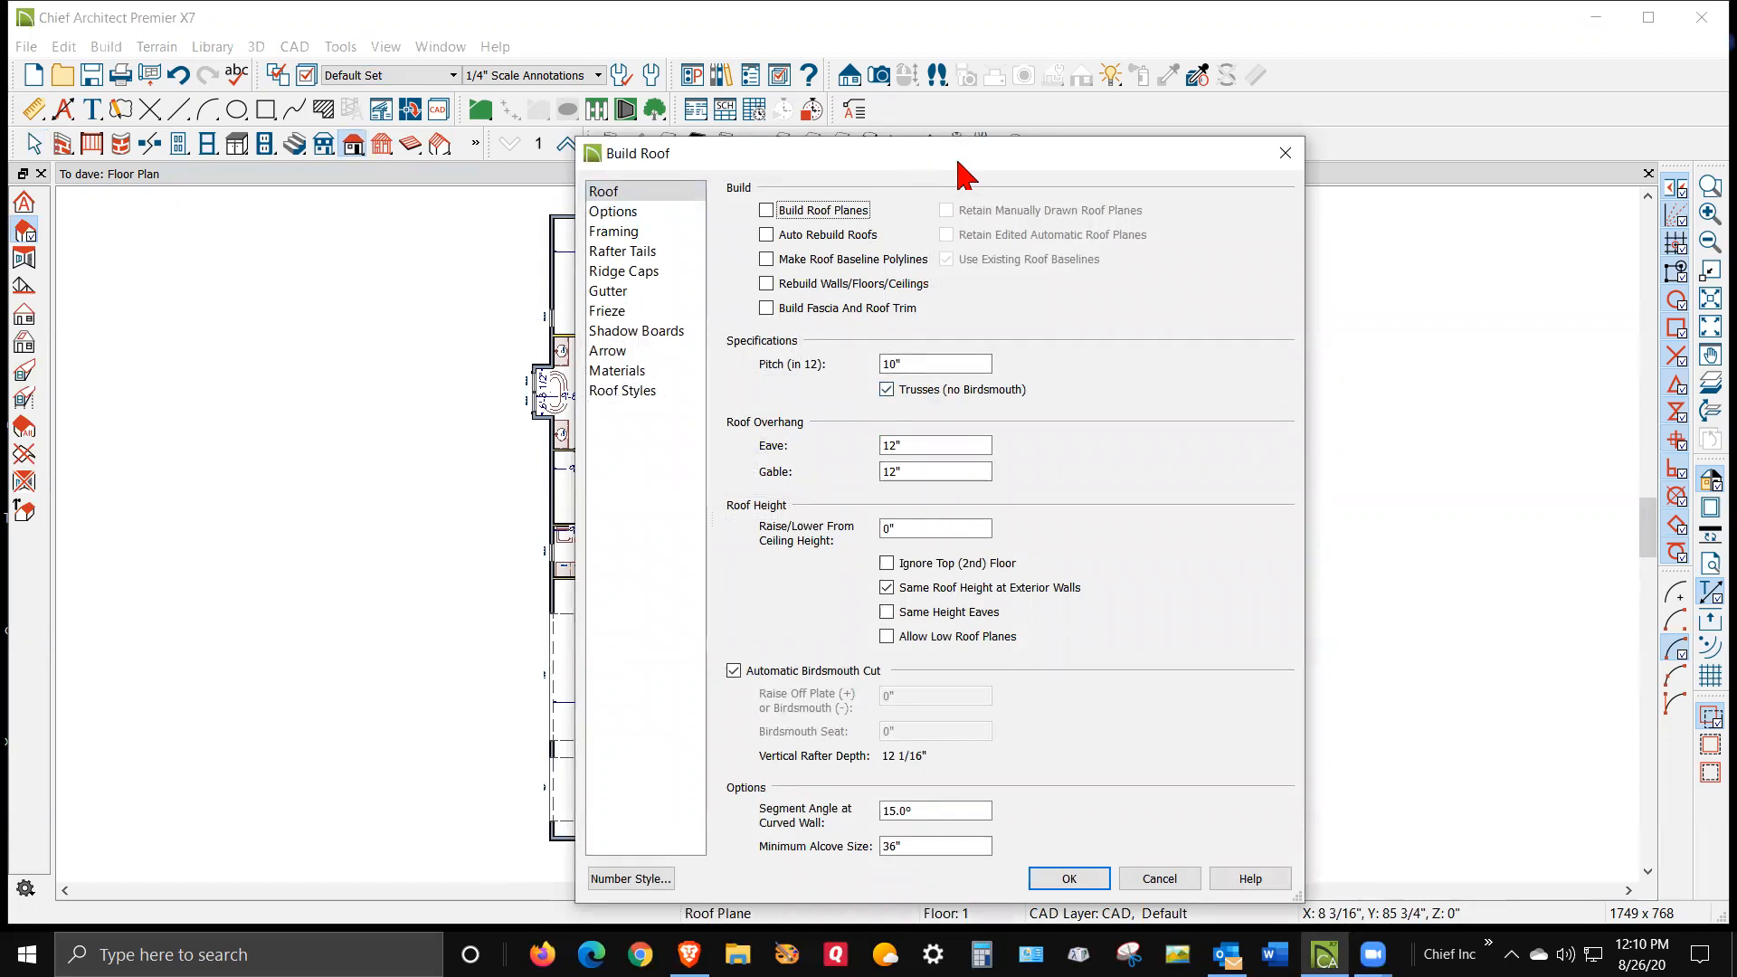
drag(950, 163, 1205, 174)
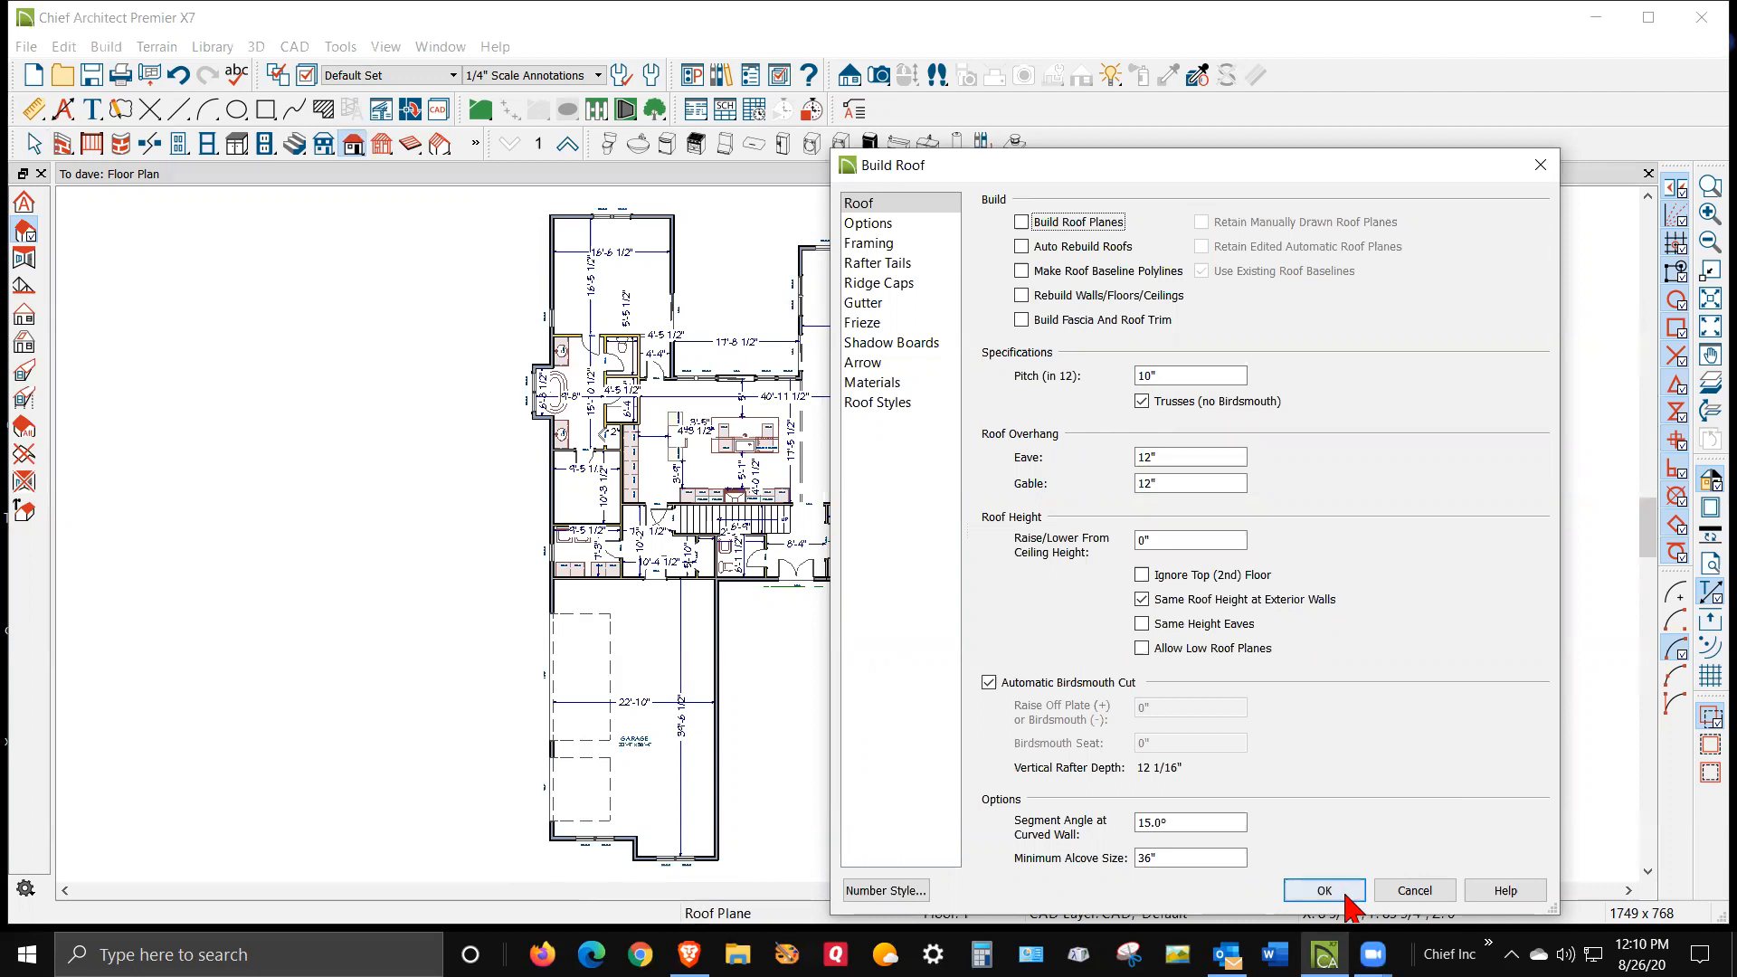
click(1021, 222)
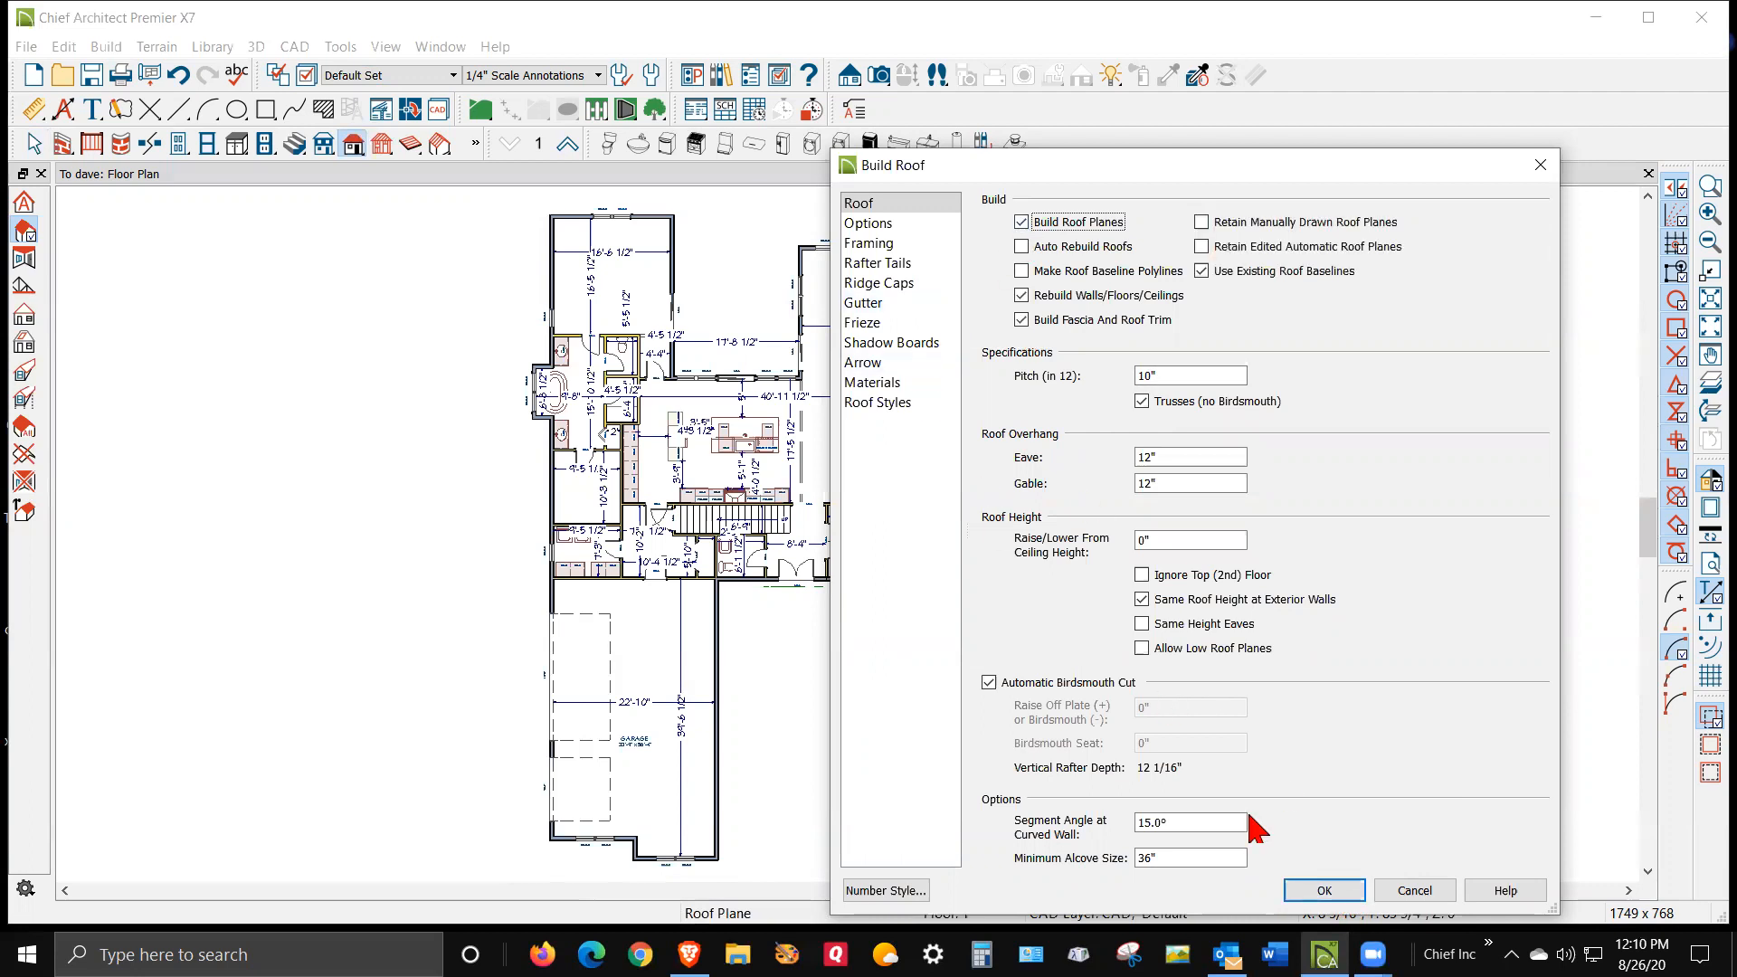
click(1337, 894)
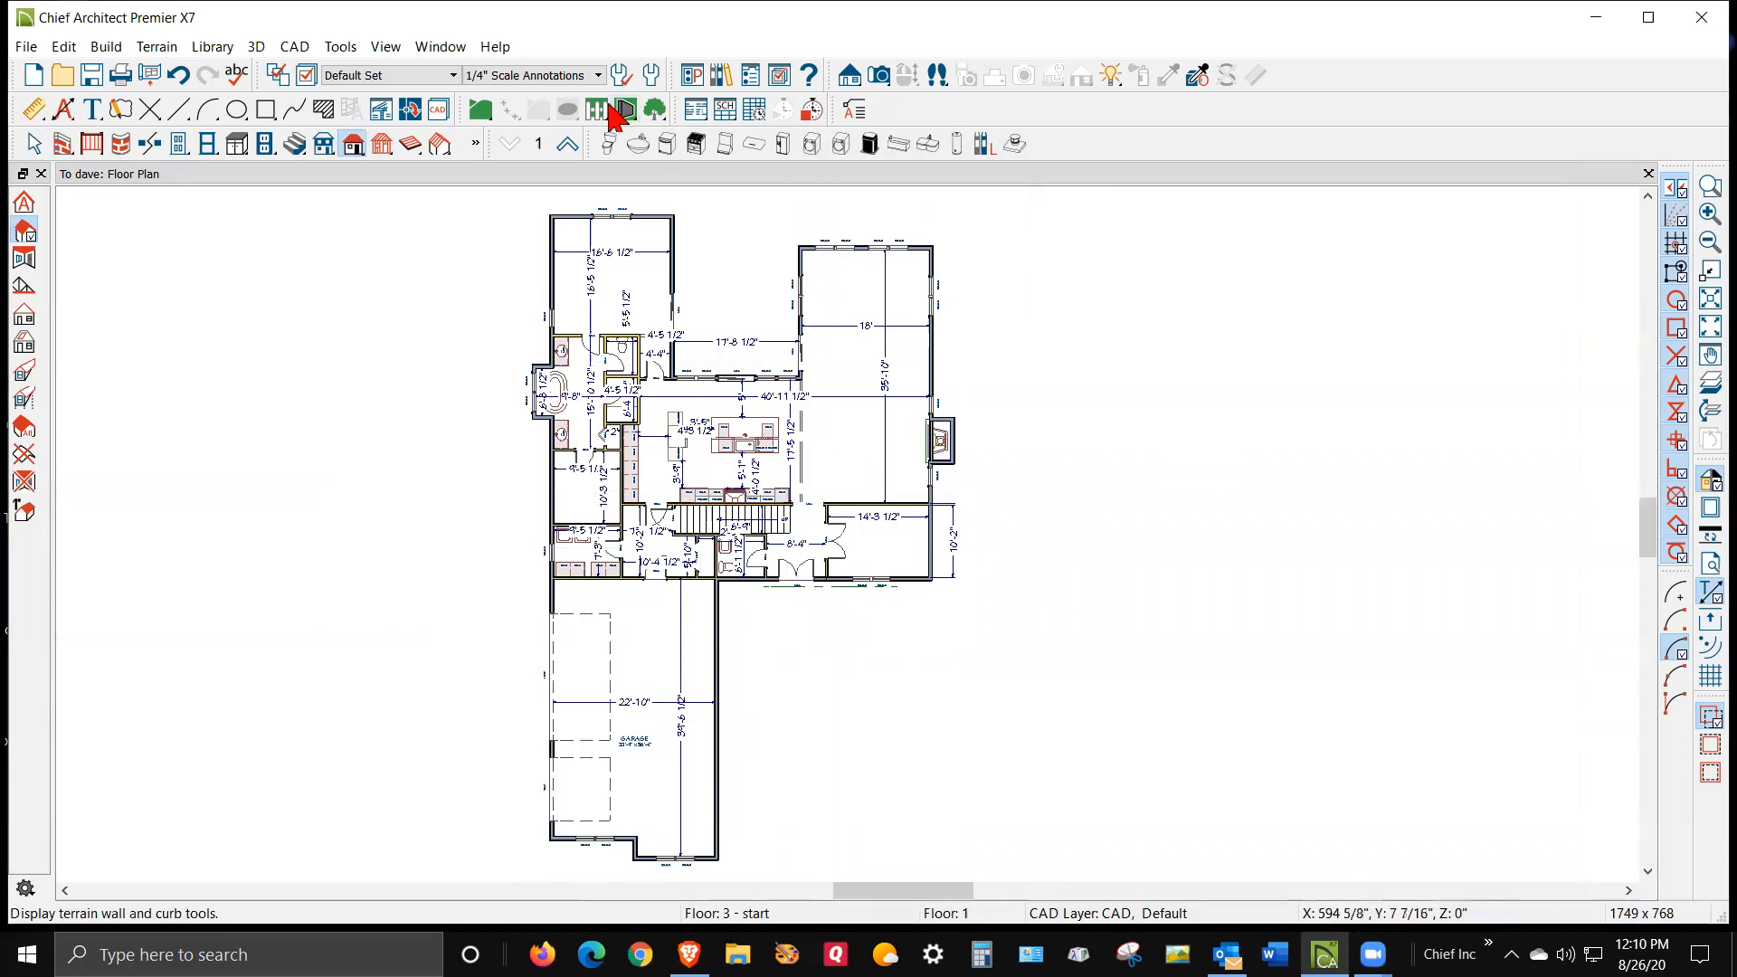
Open a Perspective Full Overview camera view of the house and tile it beside the floor plan
click(877, 76)
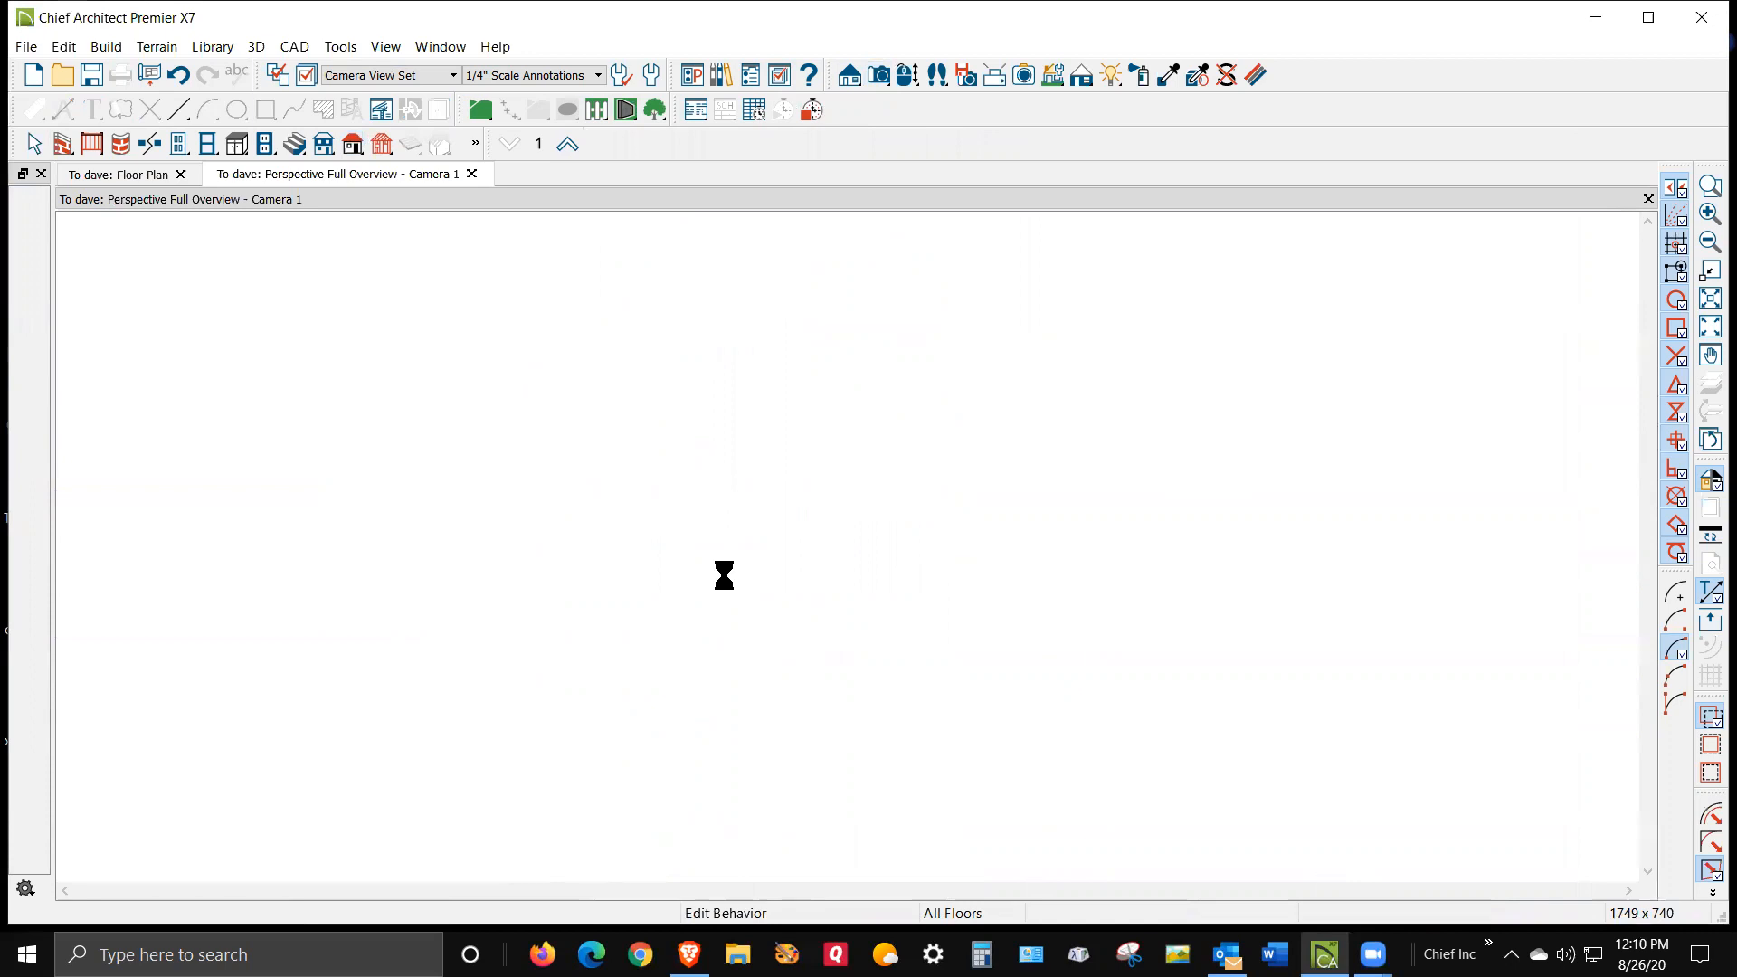
scroll(780, 503, up, 1)
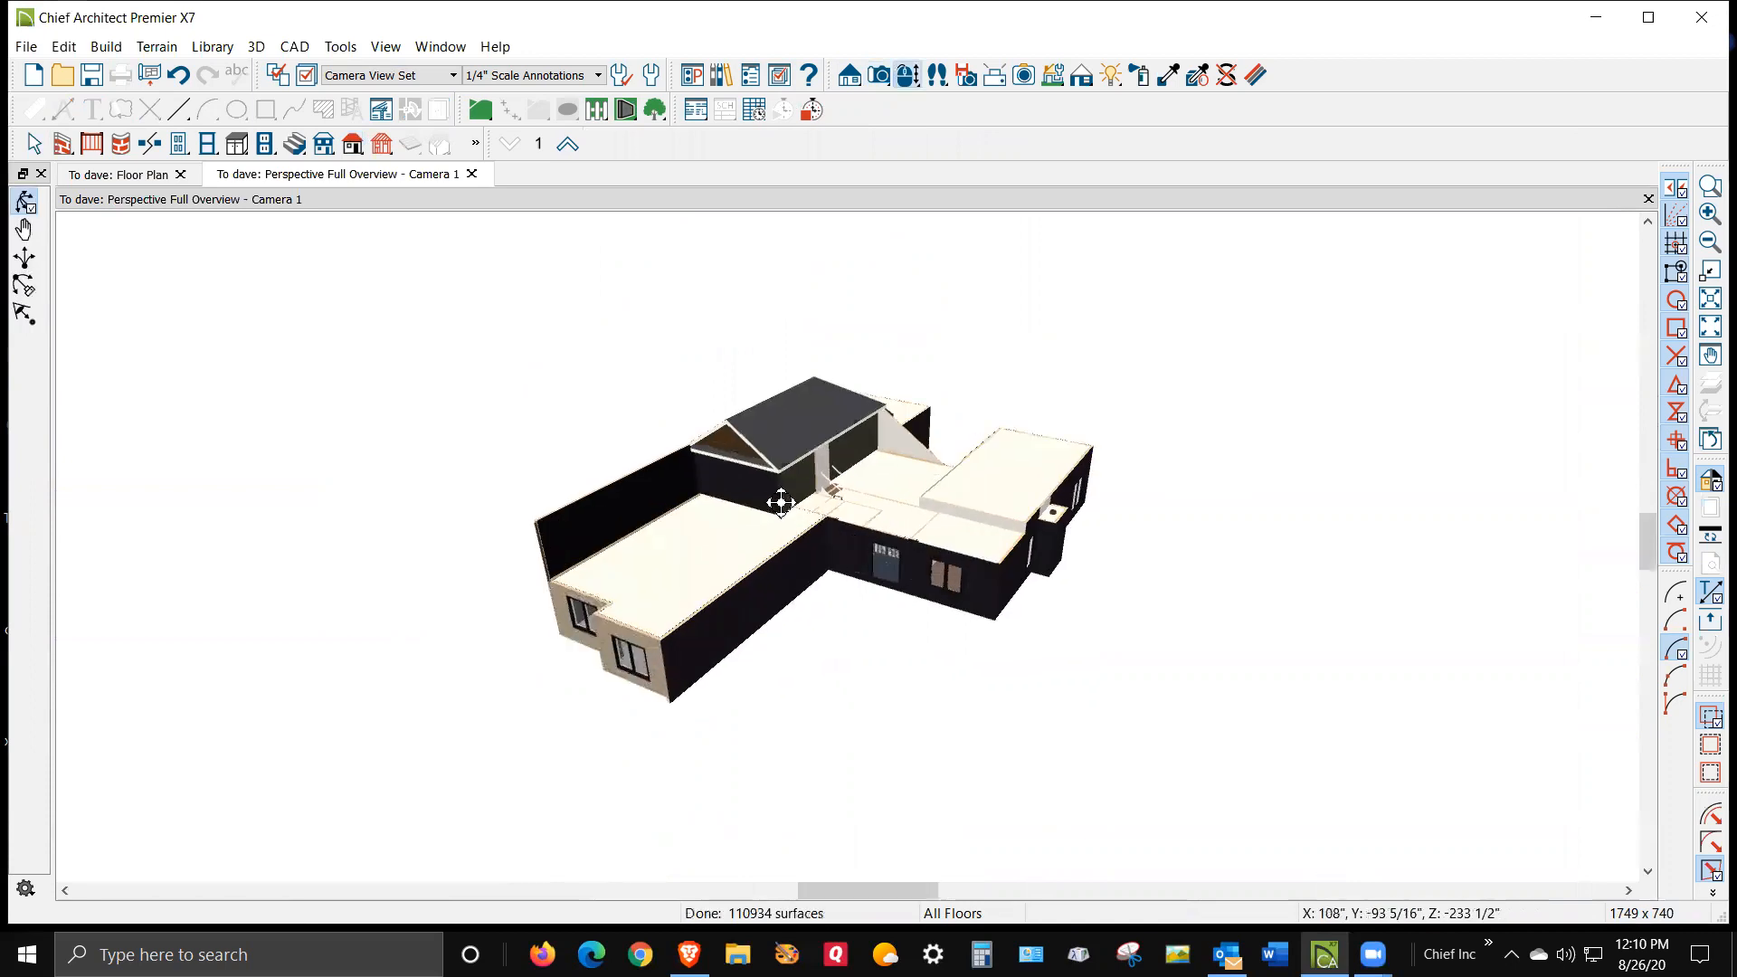
scroll(780, 503, up, 3)
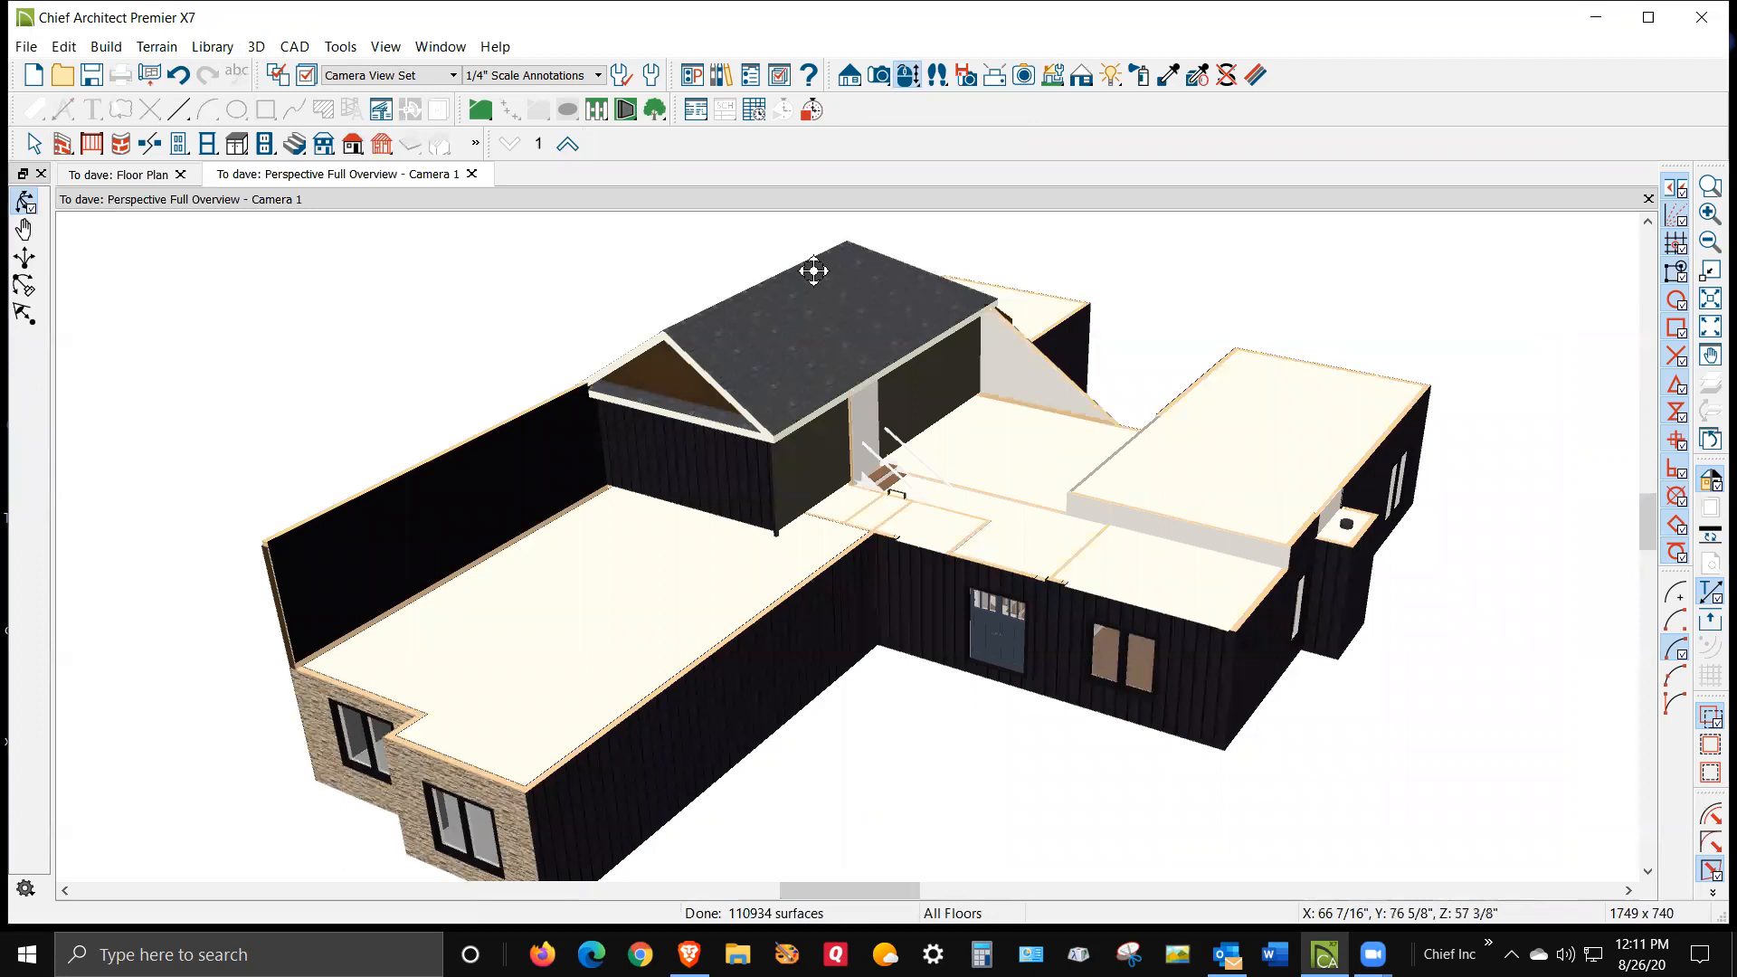
key(alt+w)
key(v)
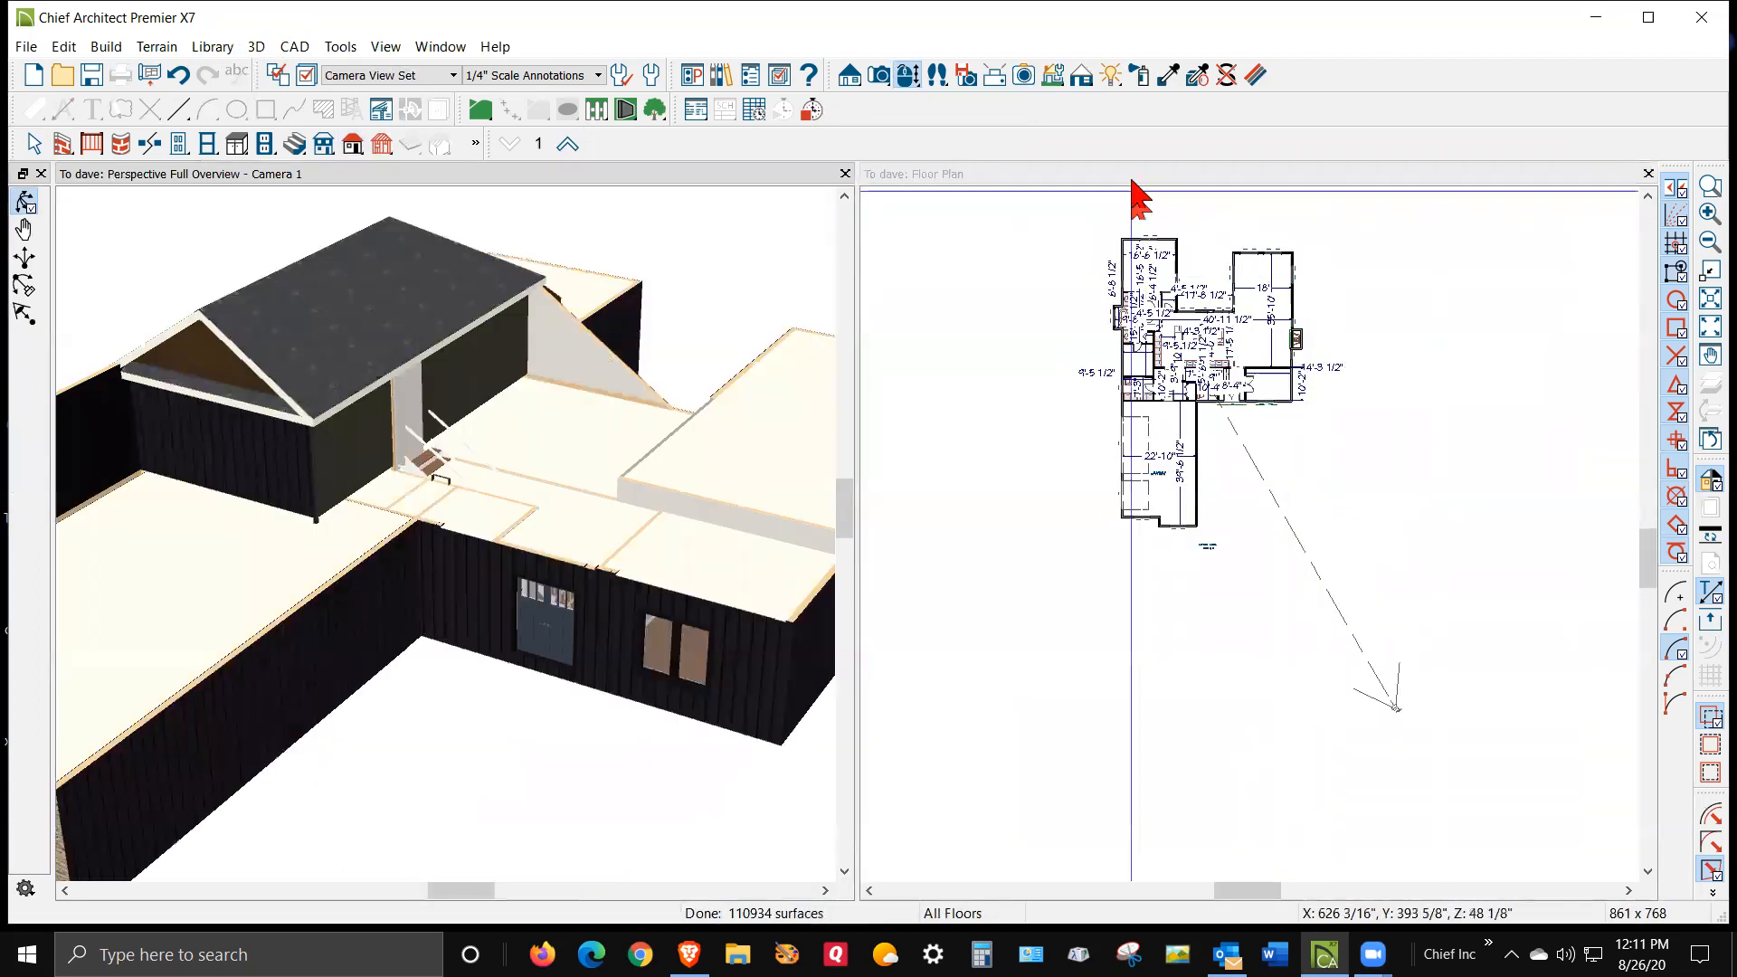
click(1136, 174)
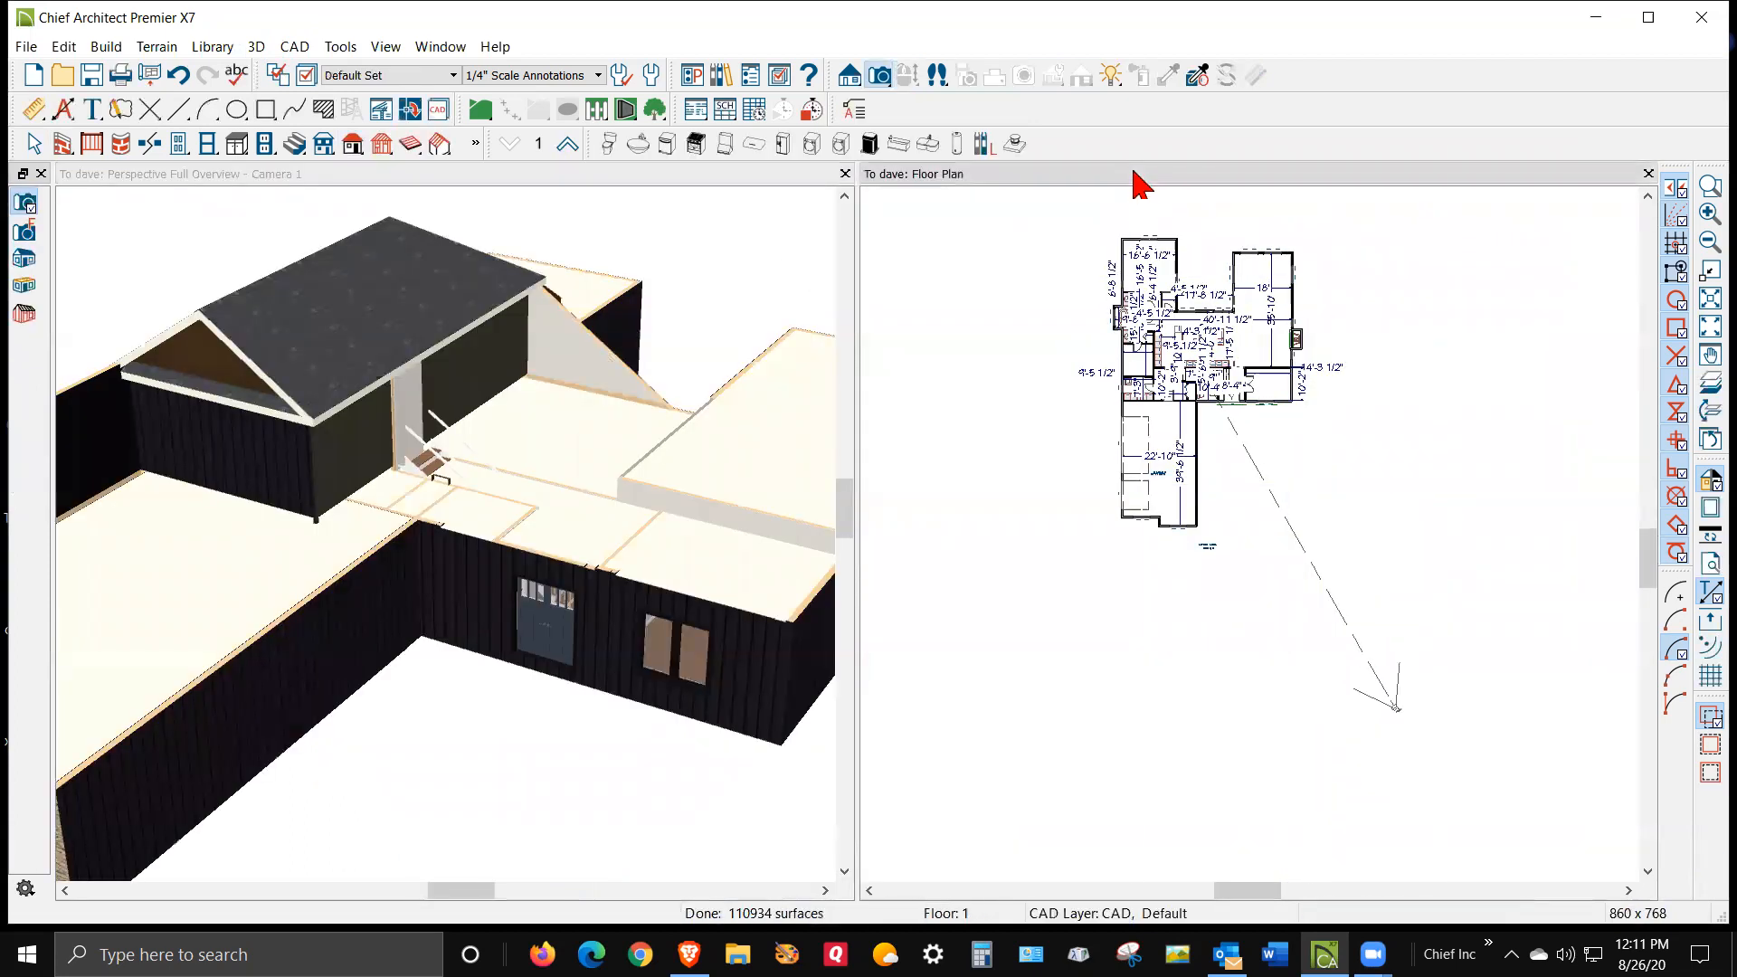
click(349, 147)
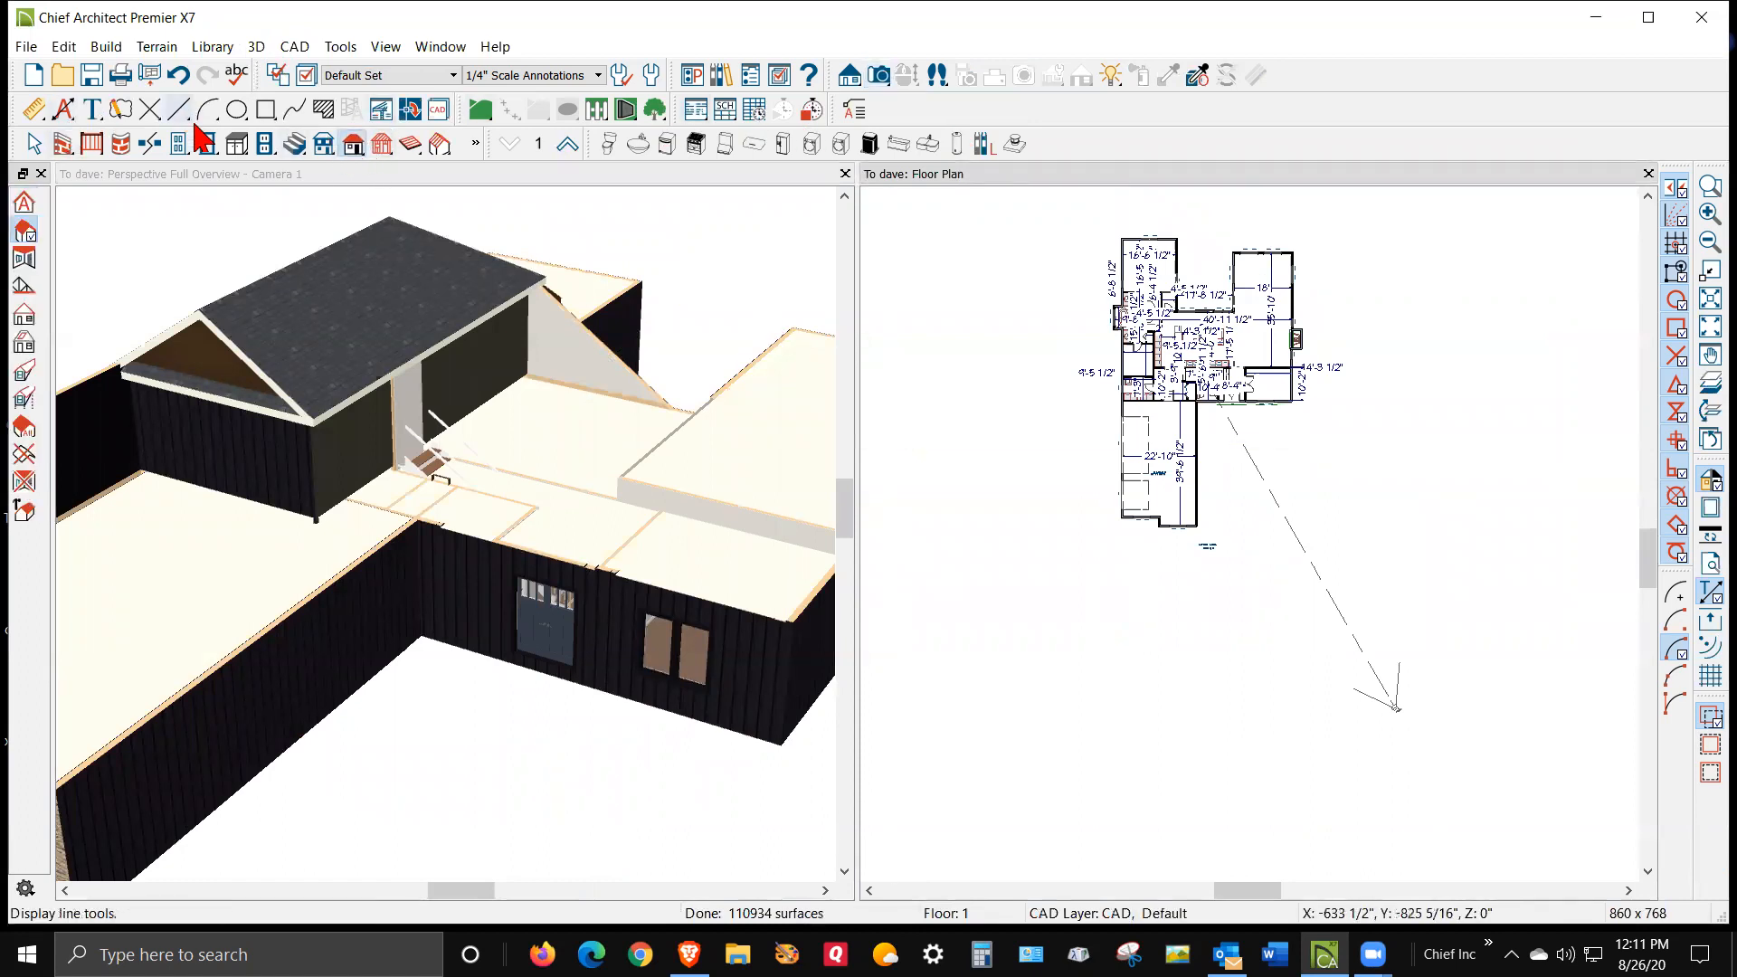
click(353, 145)
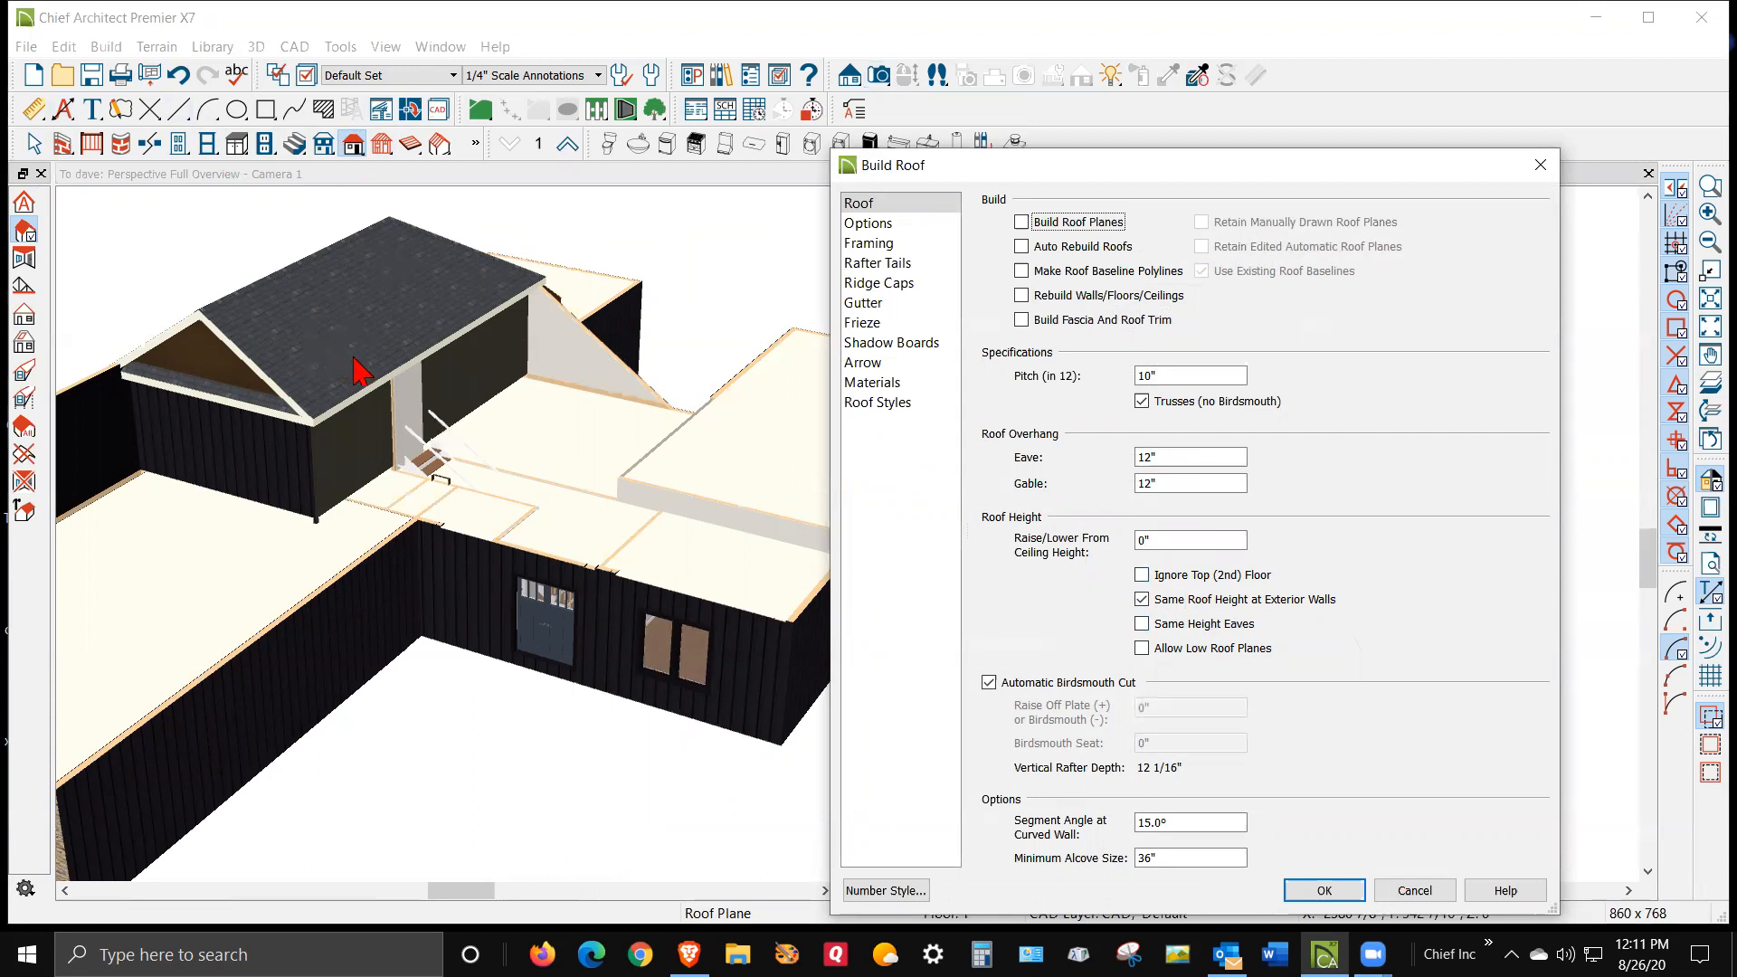
click(1414, 890)
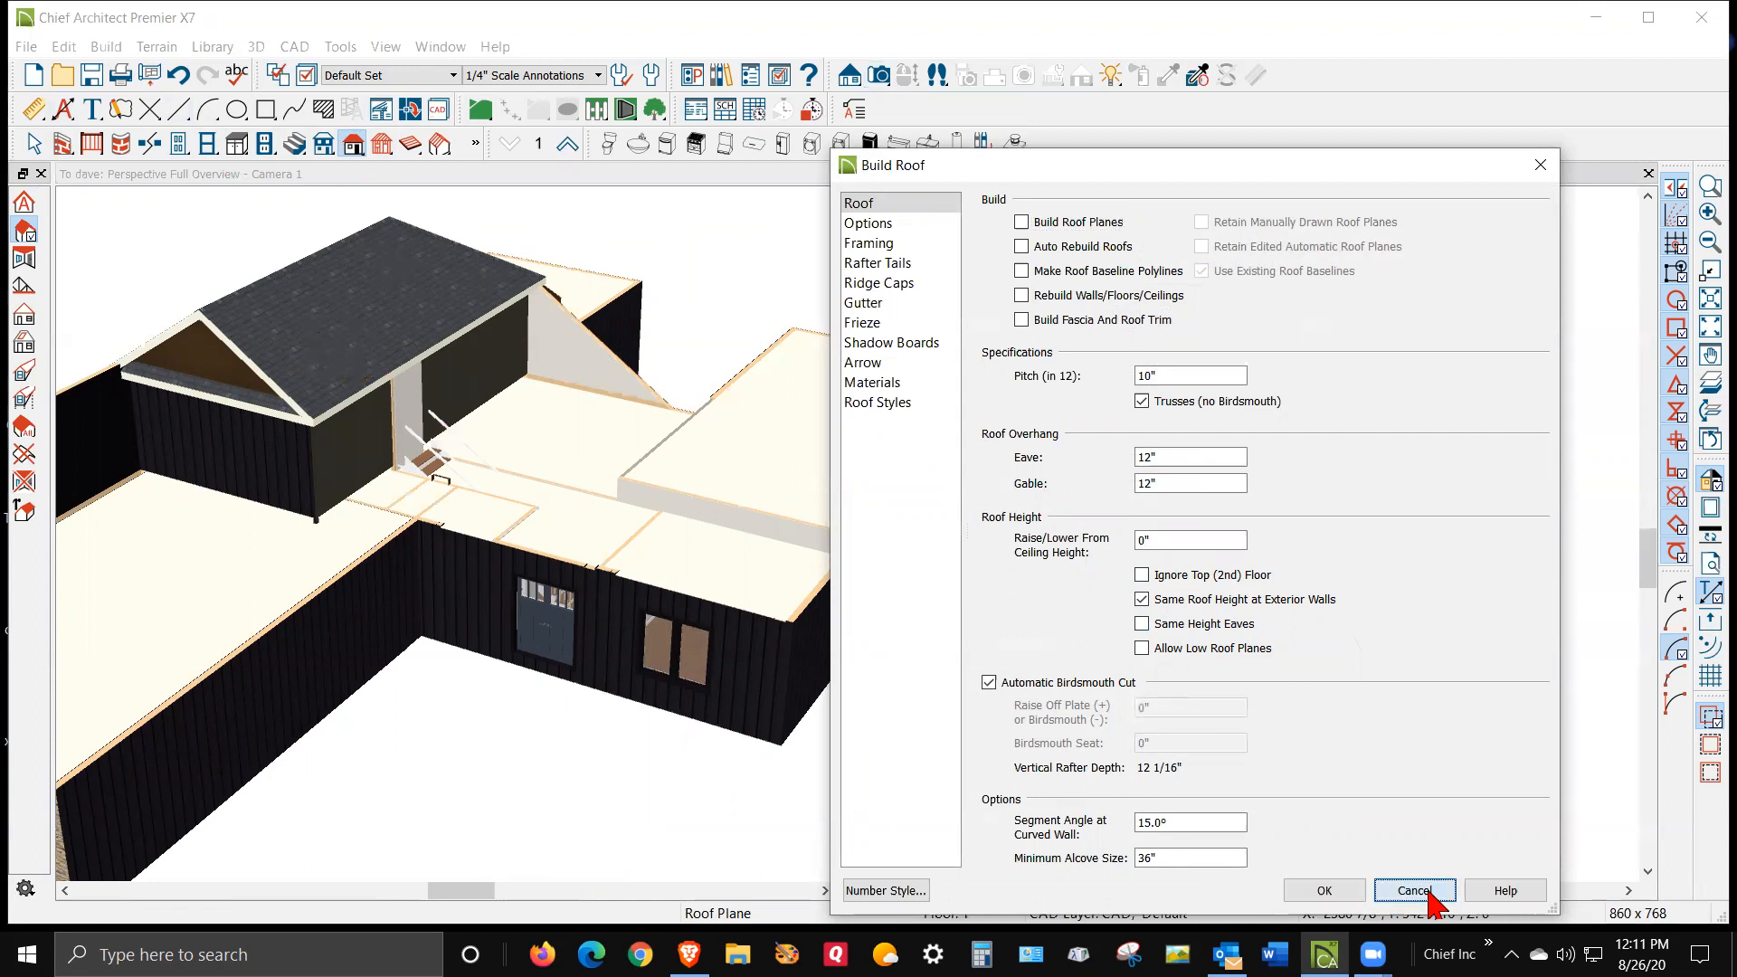
Open the large upper-right room's specification and review its Structure settings
scroll(1215, 409, up, 4)
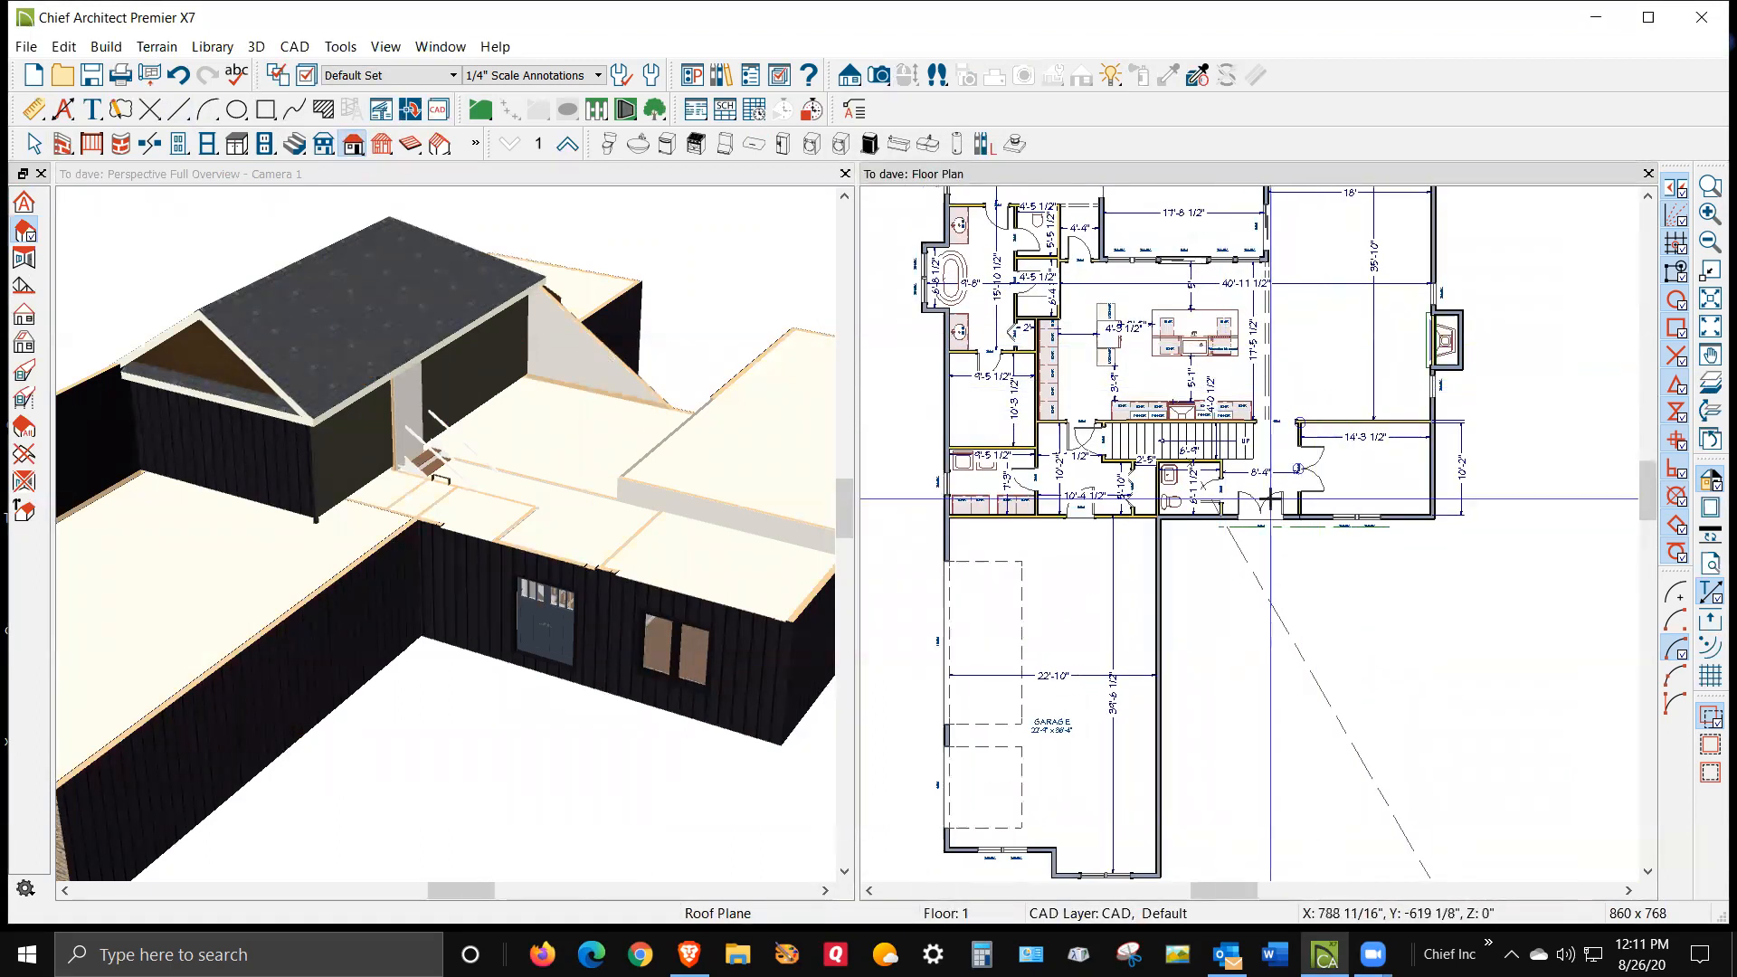
right_click(1322, 365)
click(1394, 429)
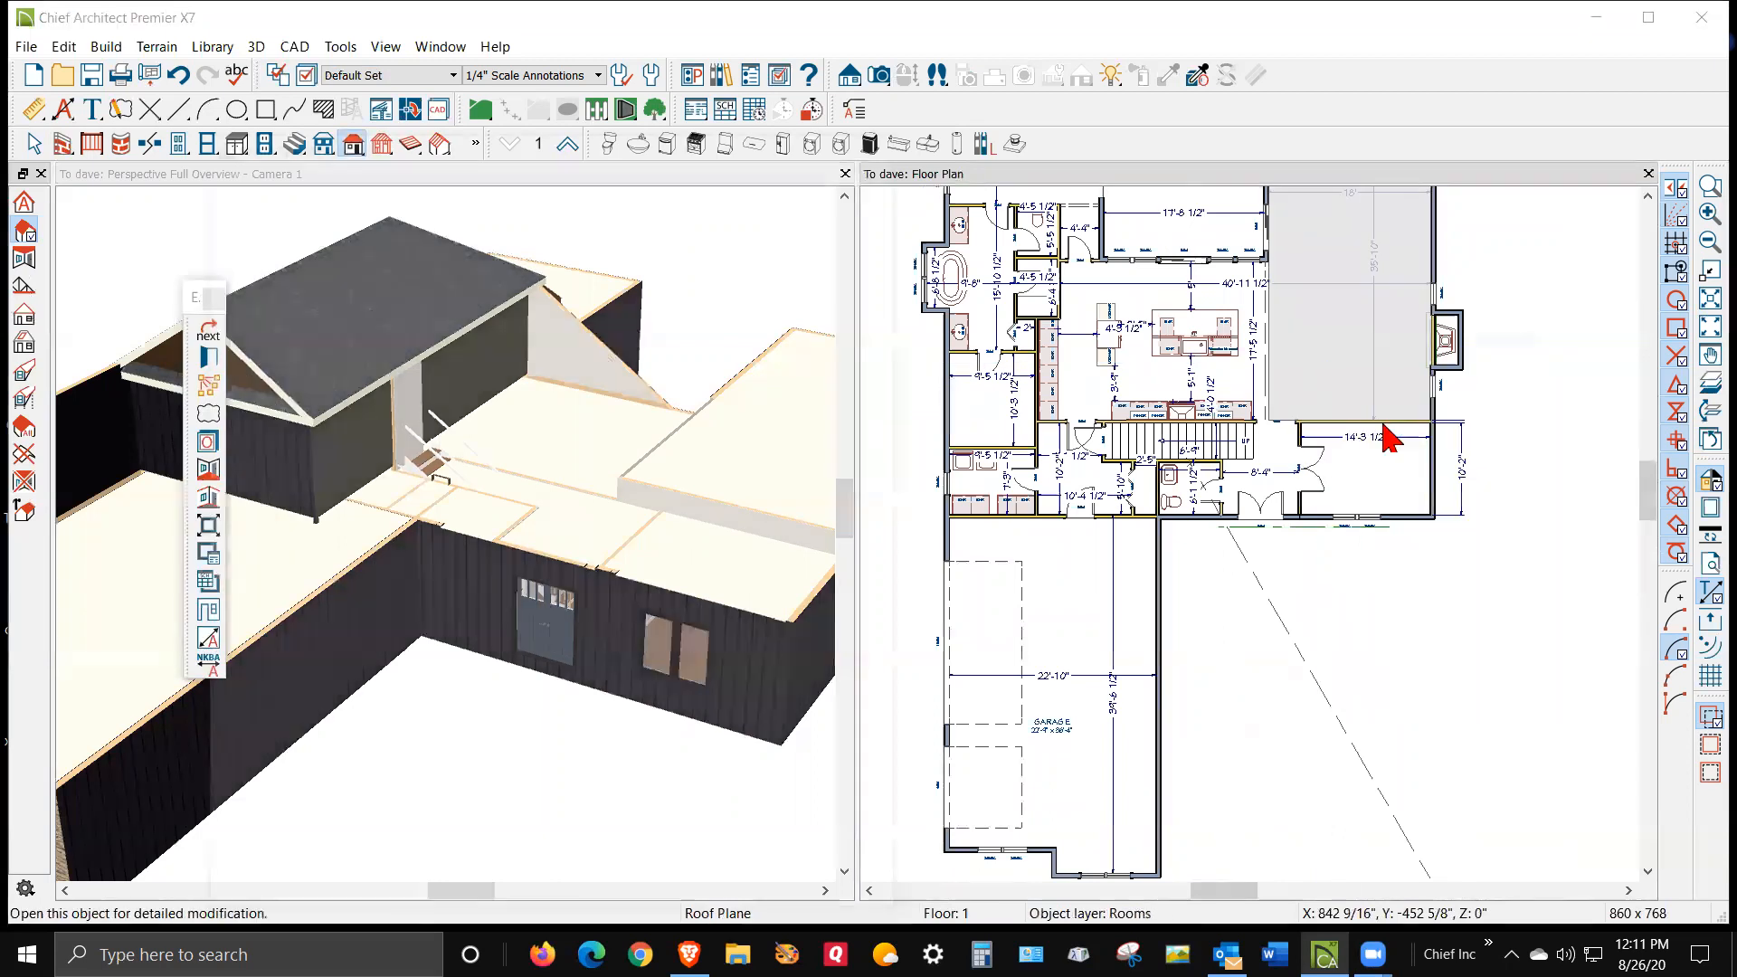
click(235, 194)
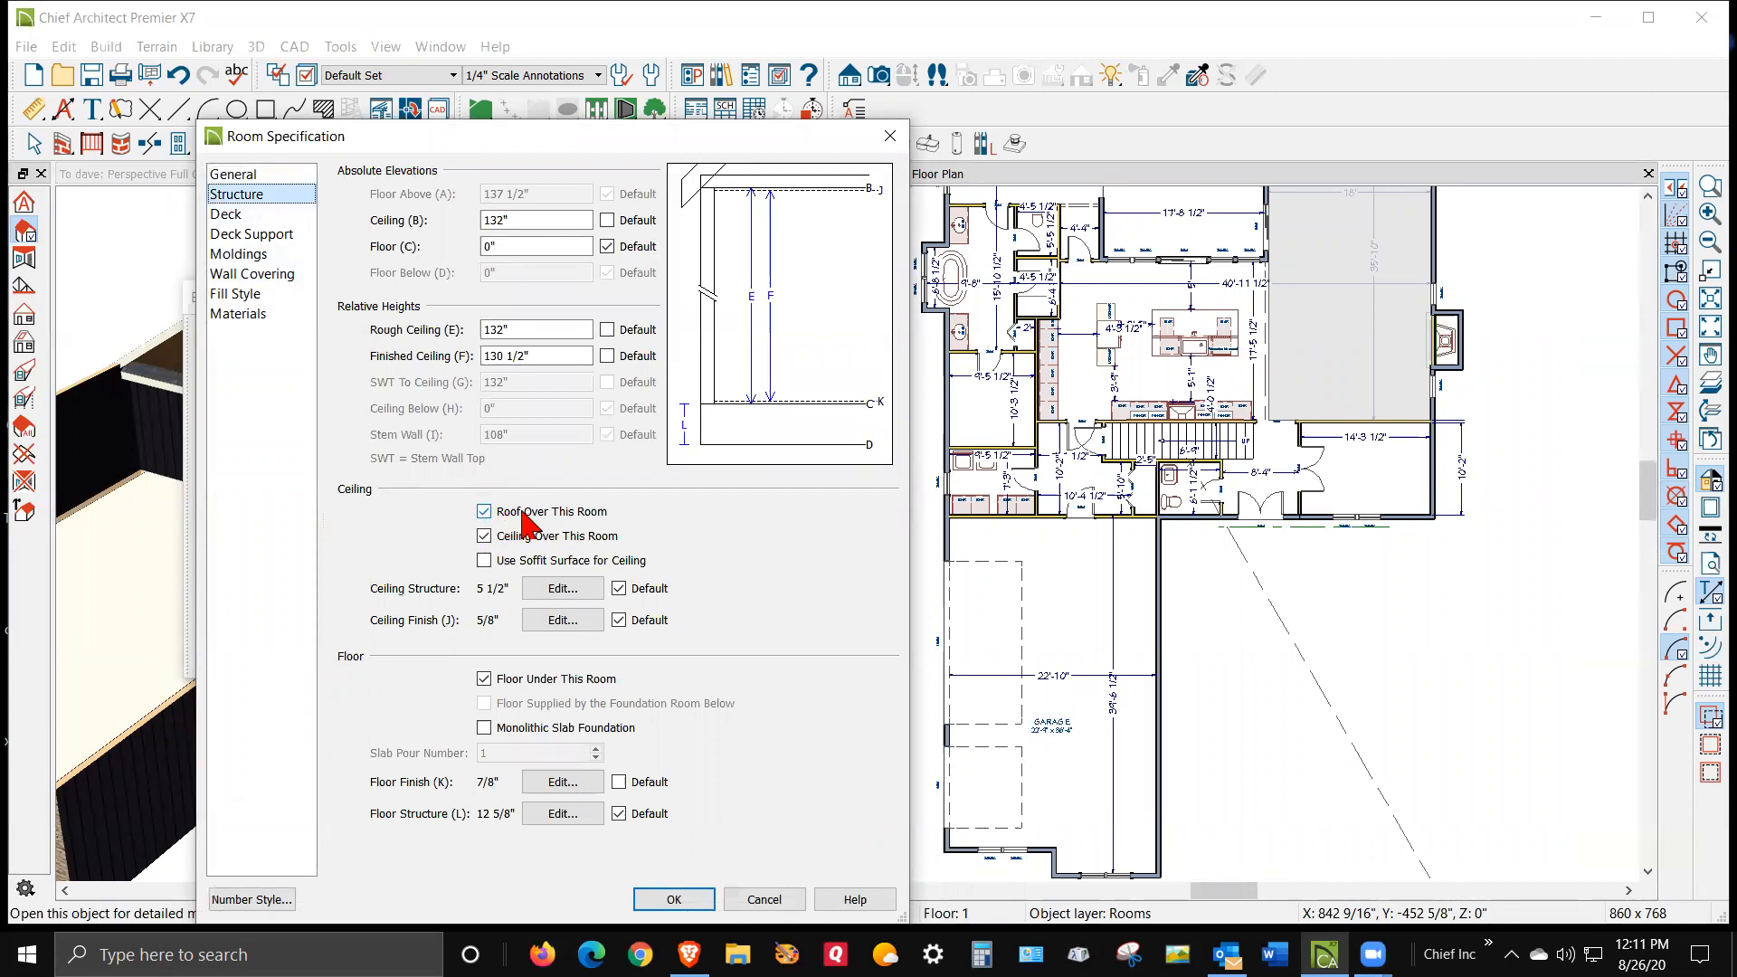
click(783, 901)
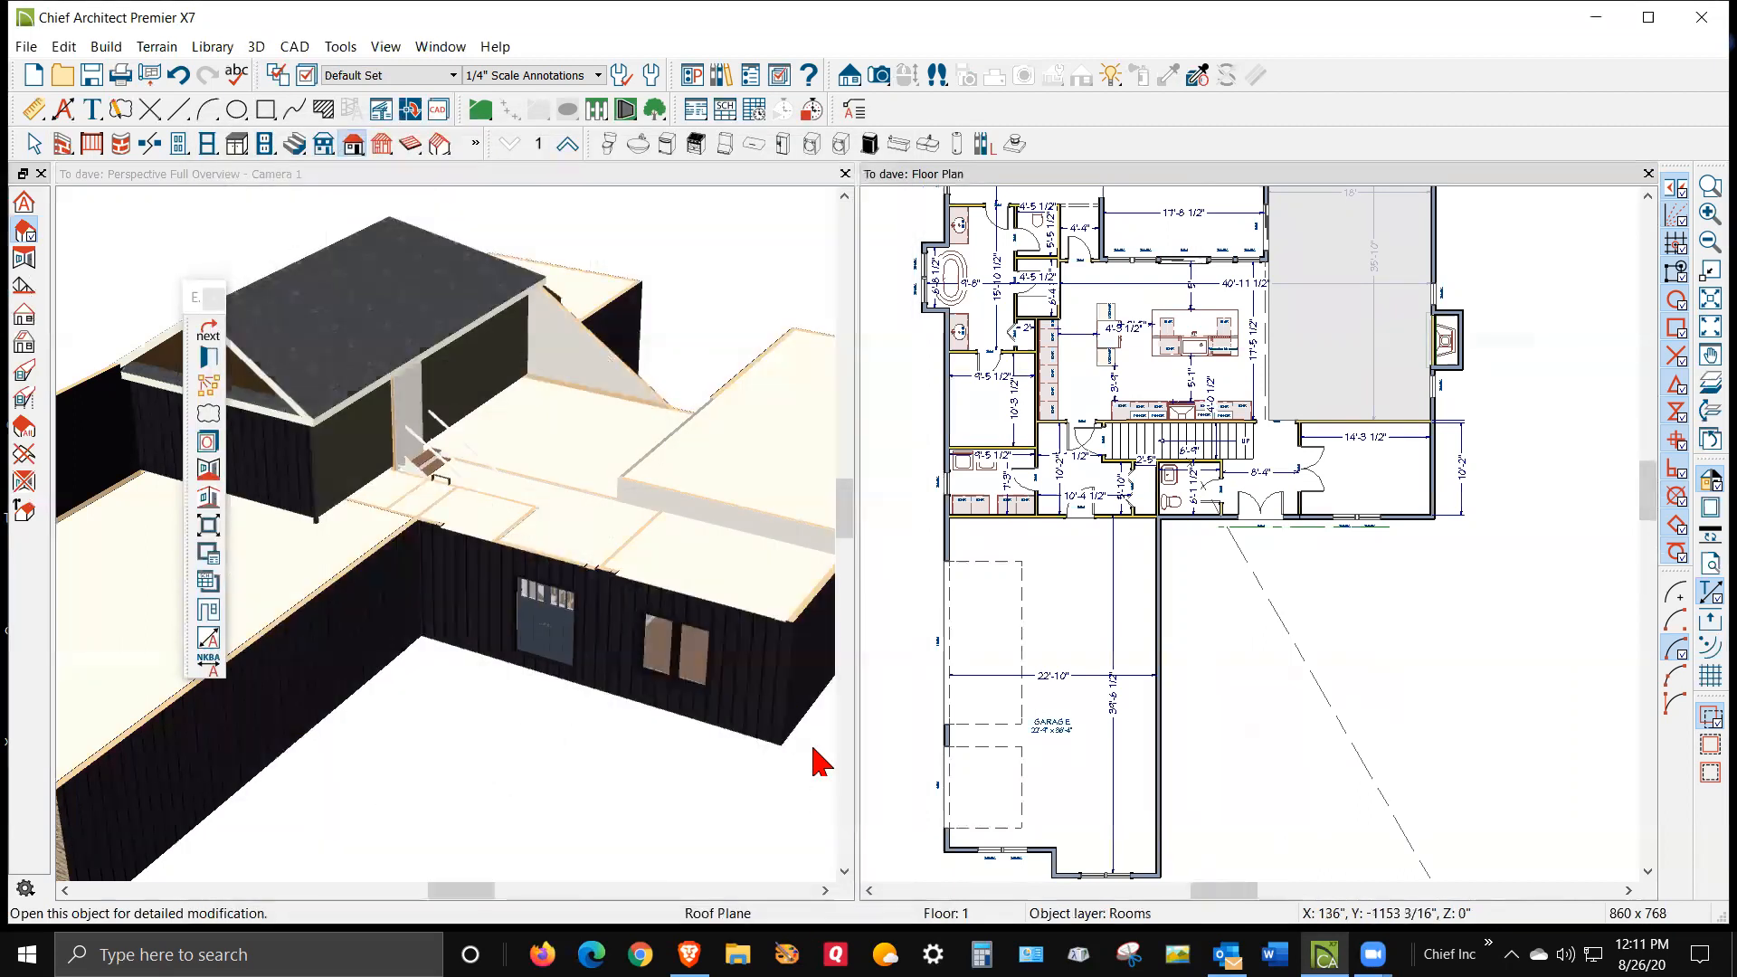
Open the specification of the small room at the lower right and review its Structure settings
click(1413, 495)
right_click(1382, 487)
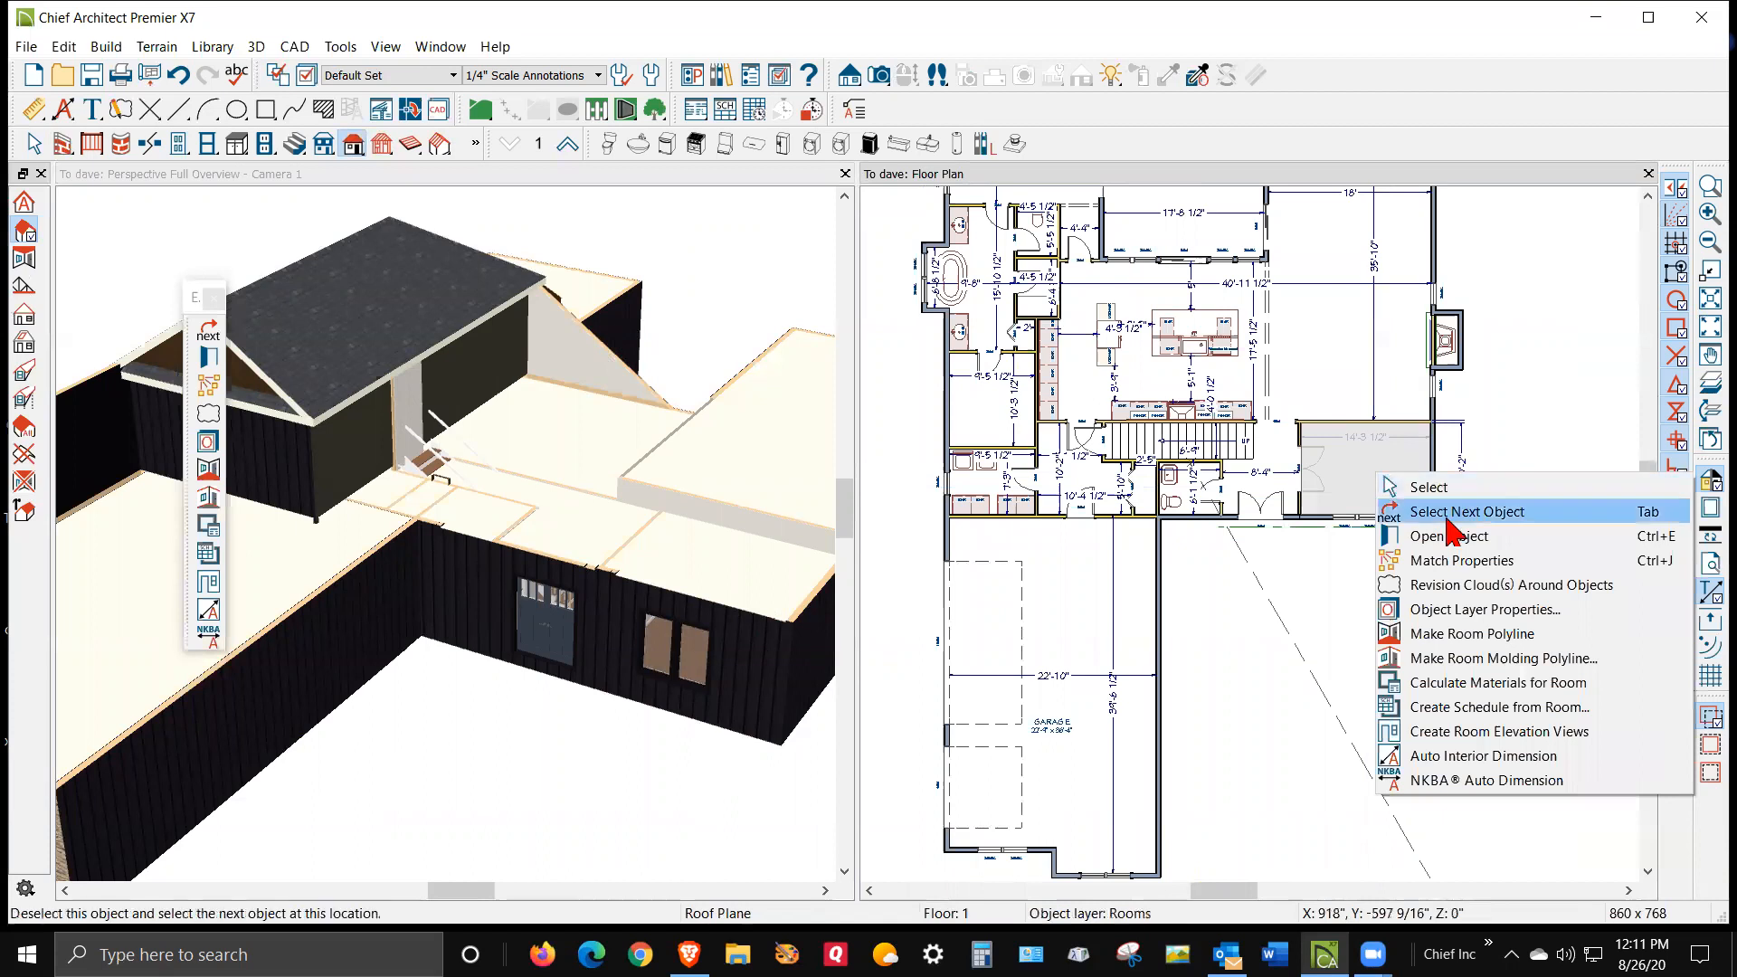
click(1411, 536)
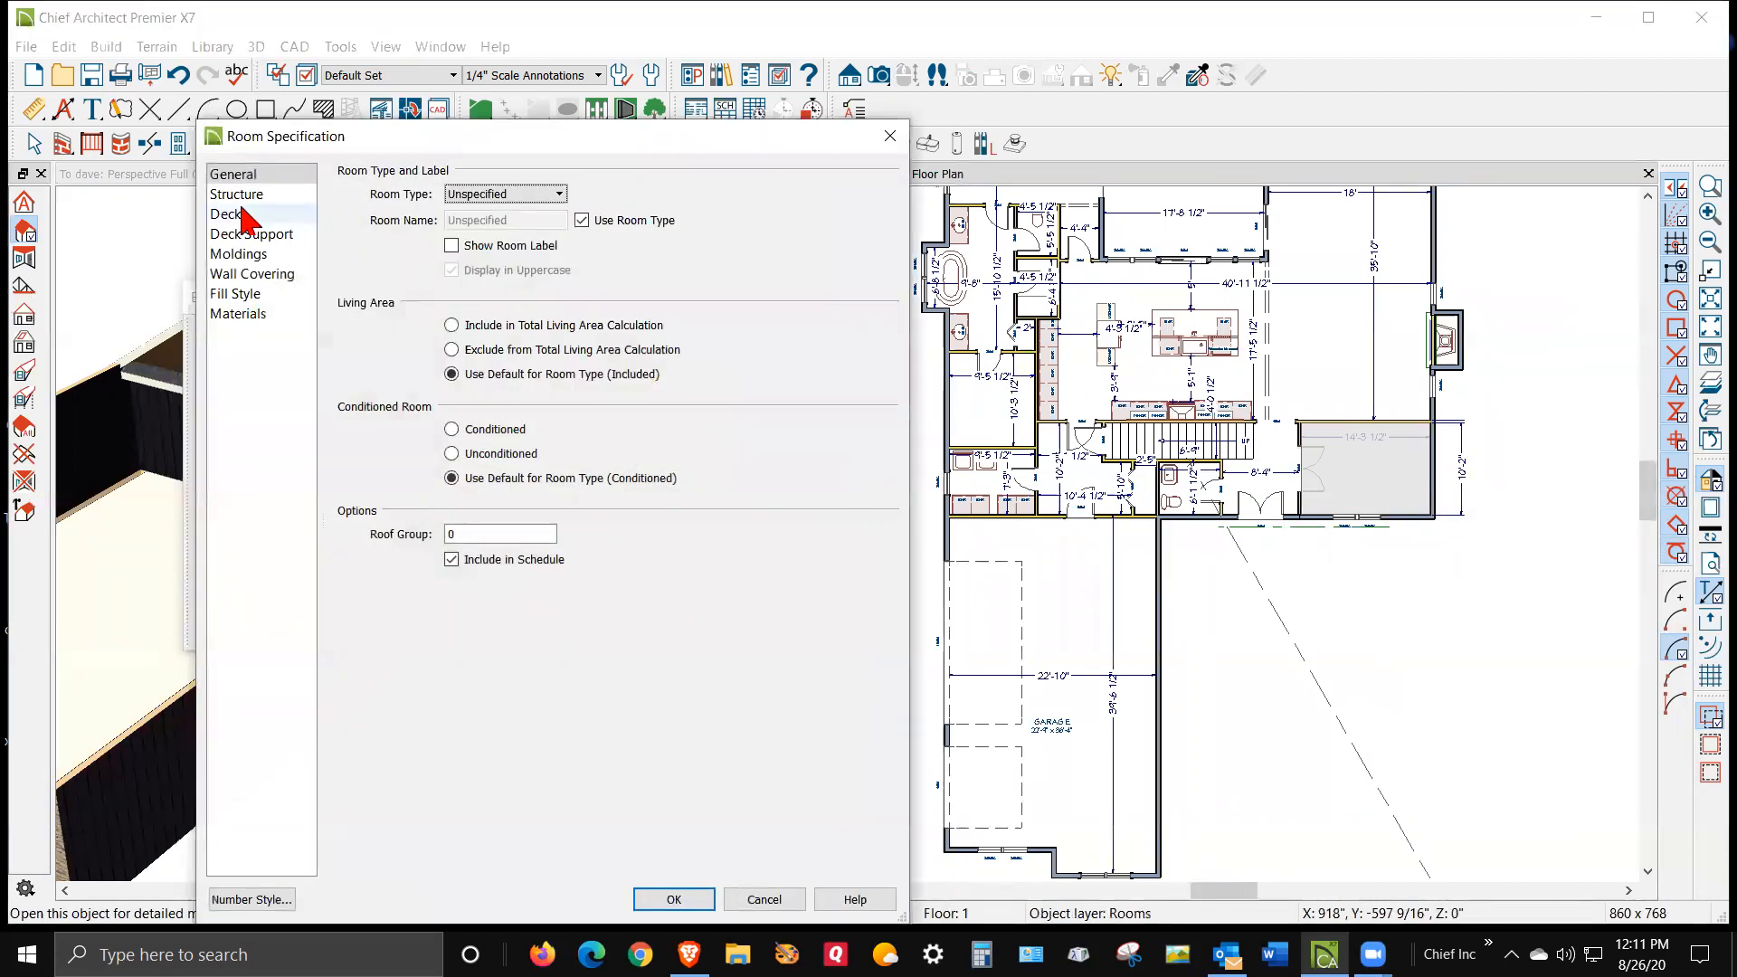
click(242, 194)
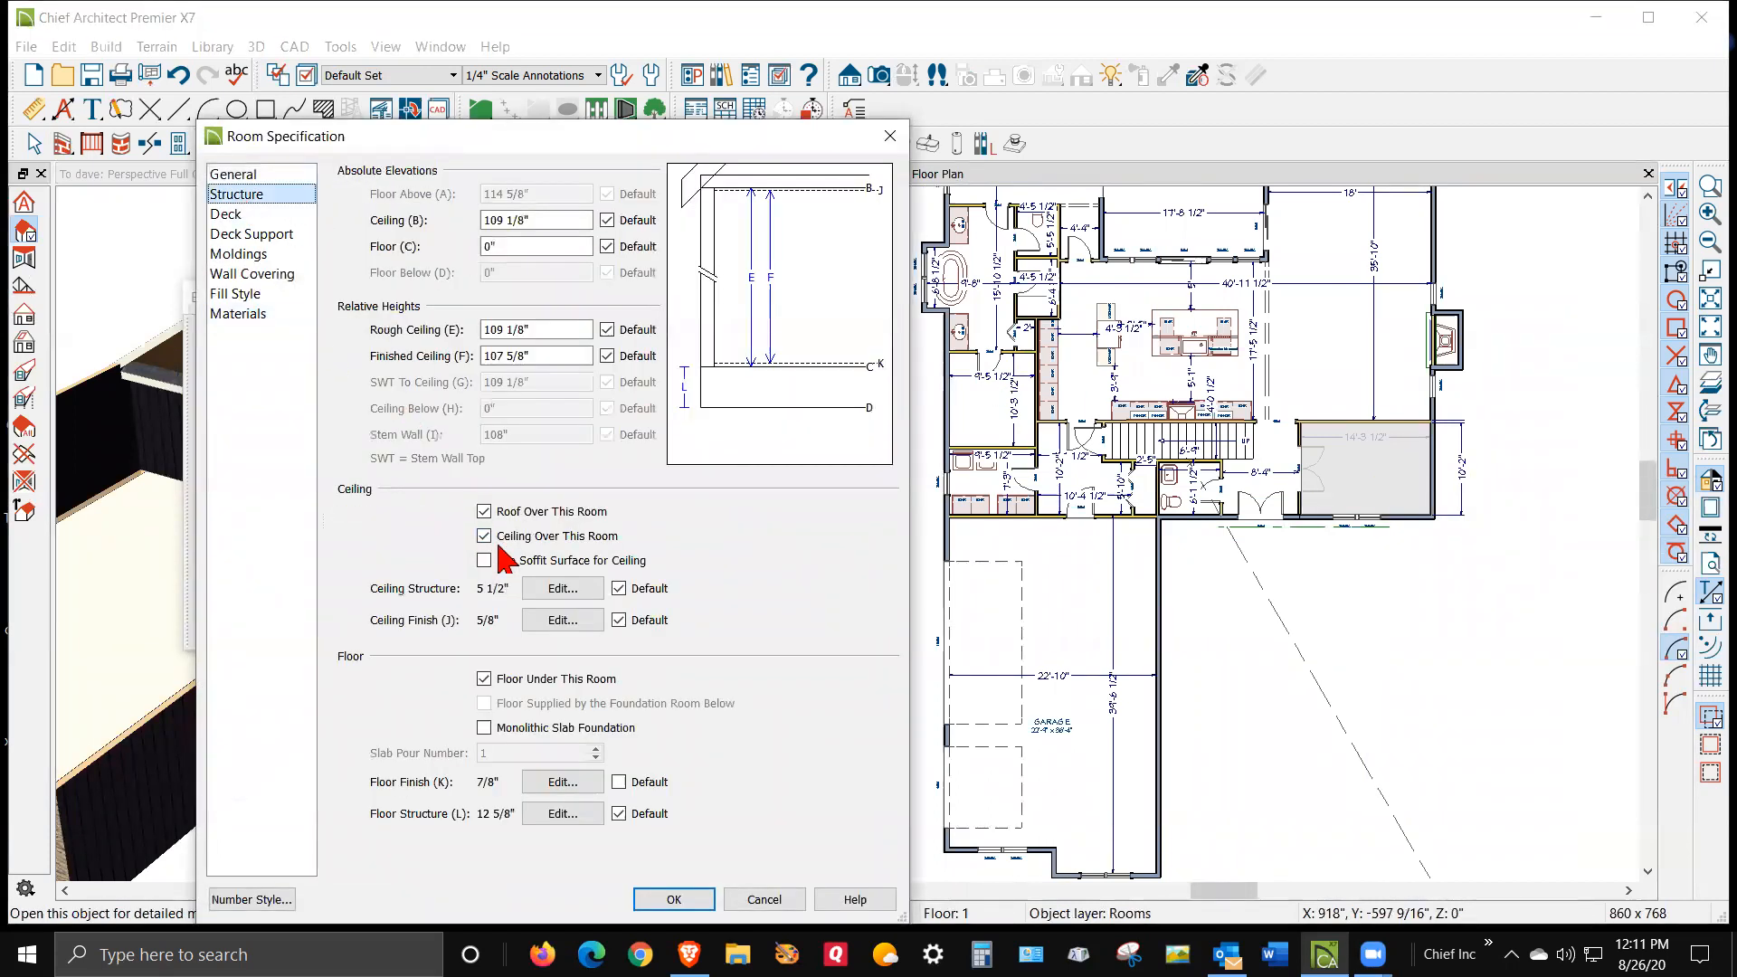
click(754, 899)
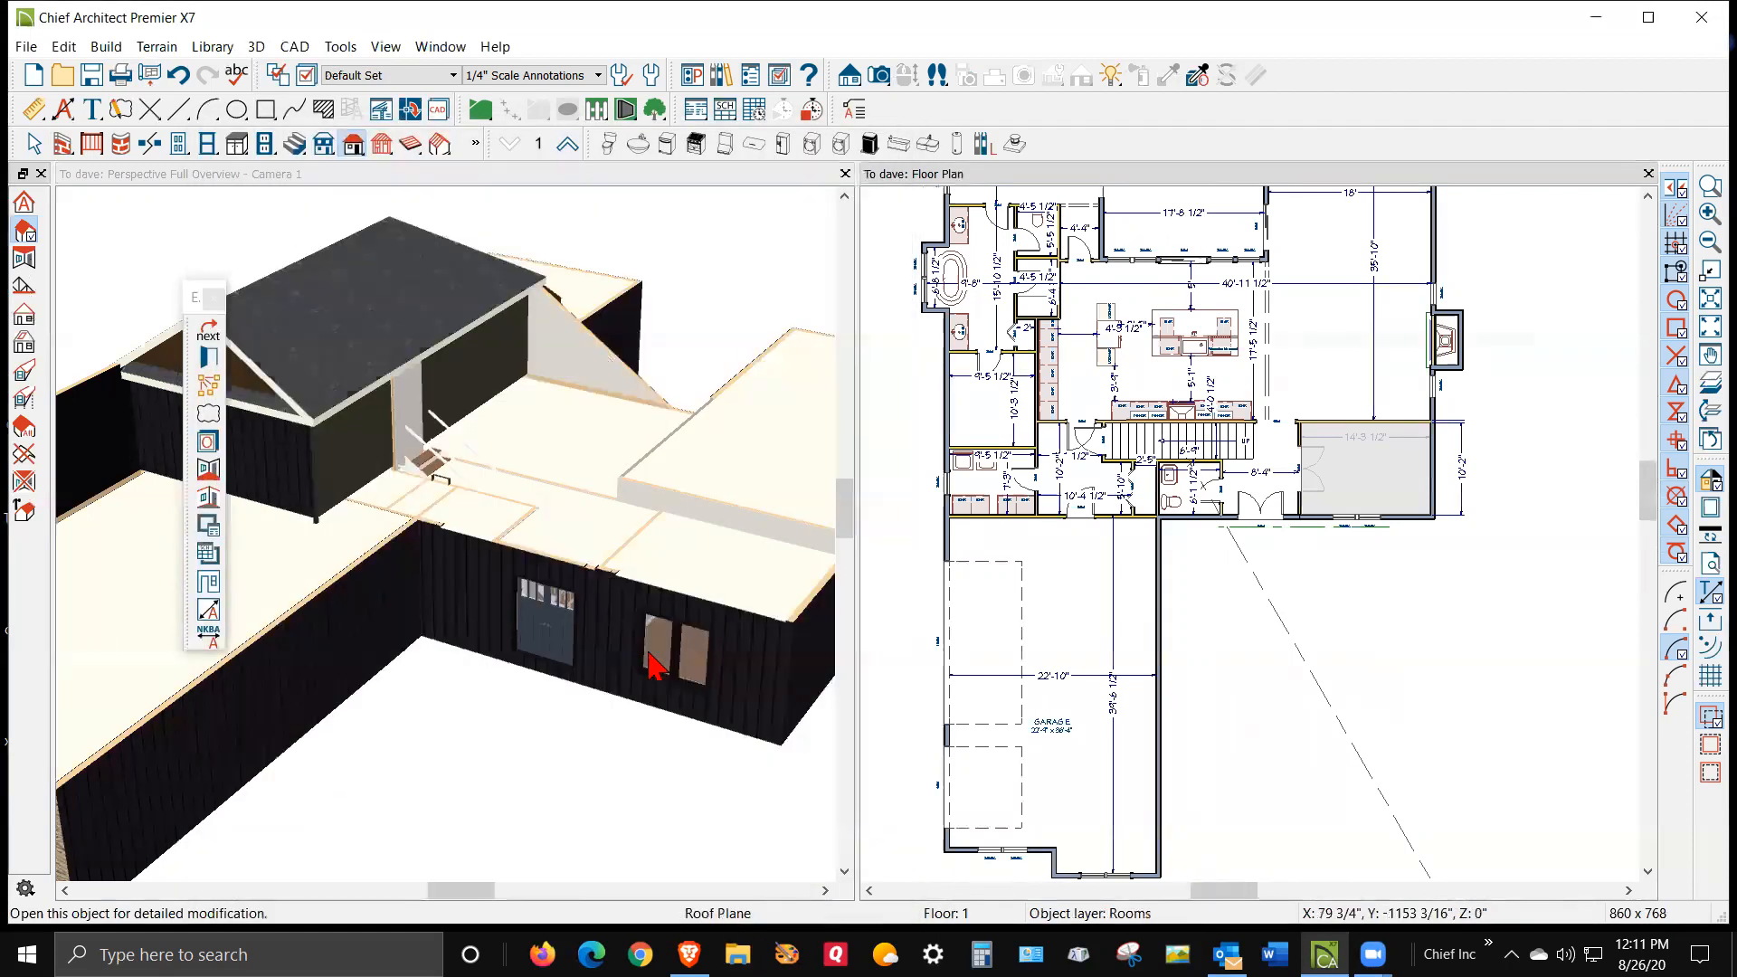
Open the garage room's specification and review its Structure settings
scroll(642, 551, down, 5)
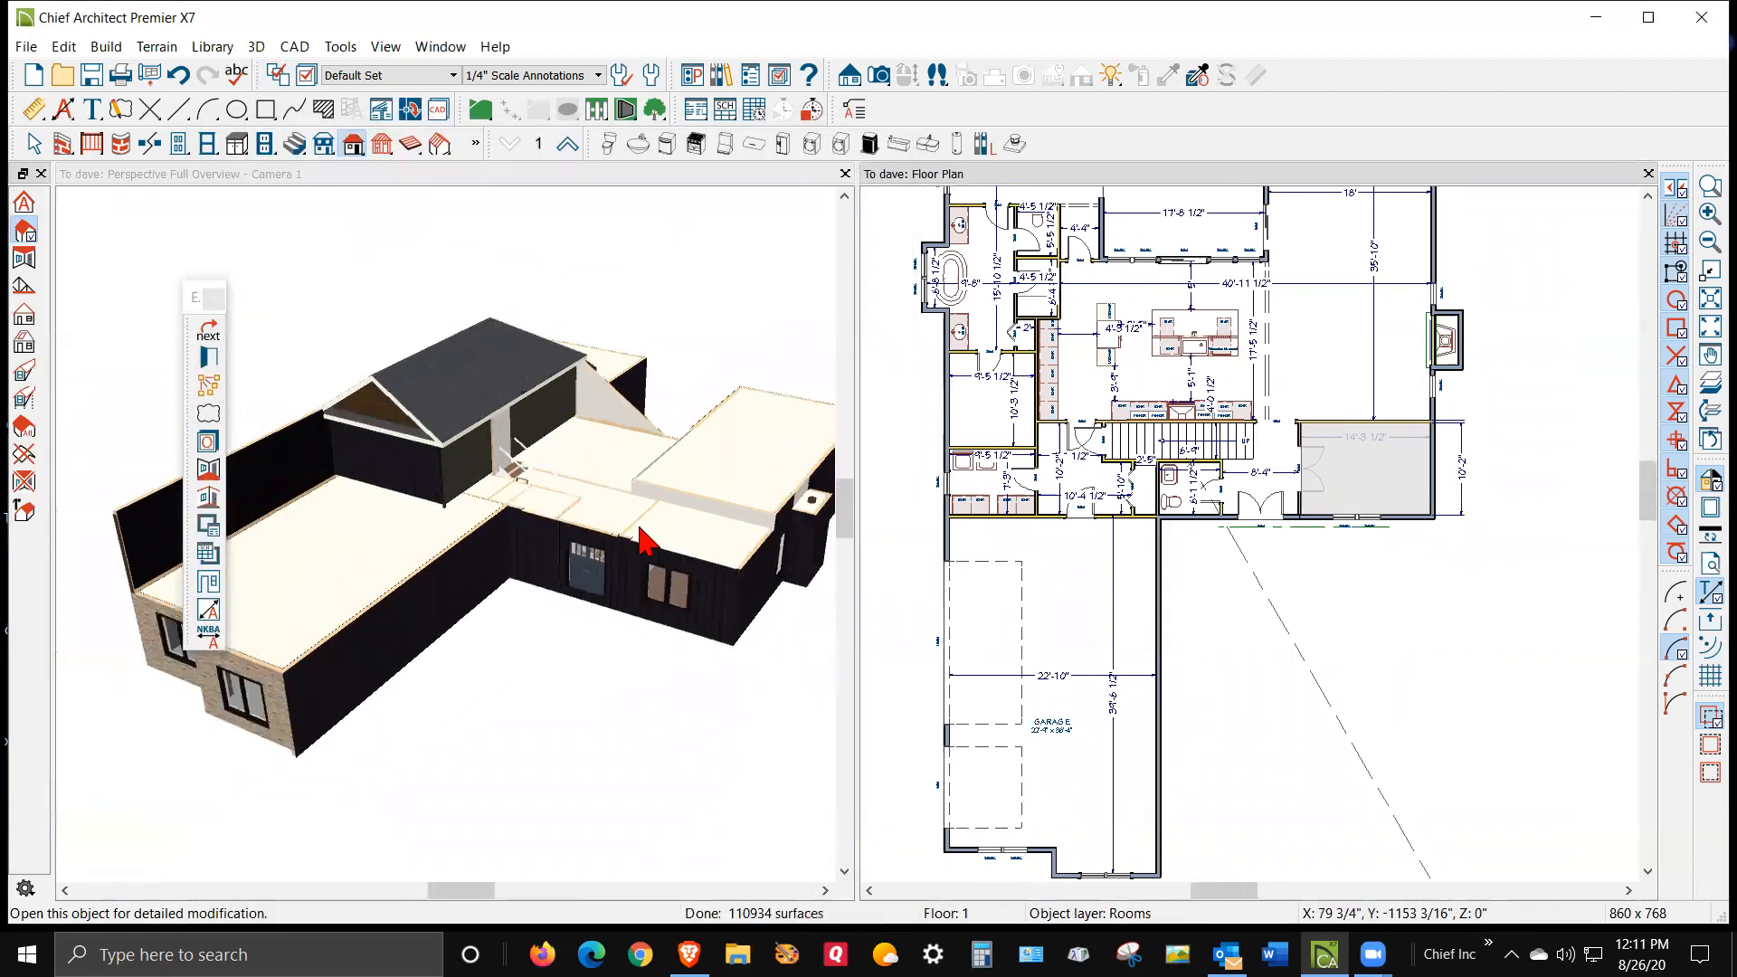
right_click(1059, 635)
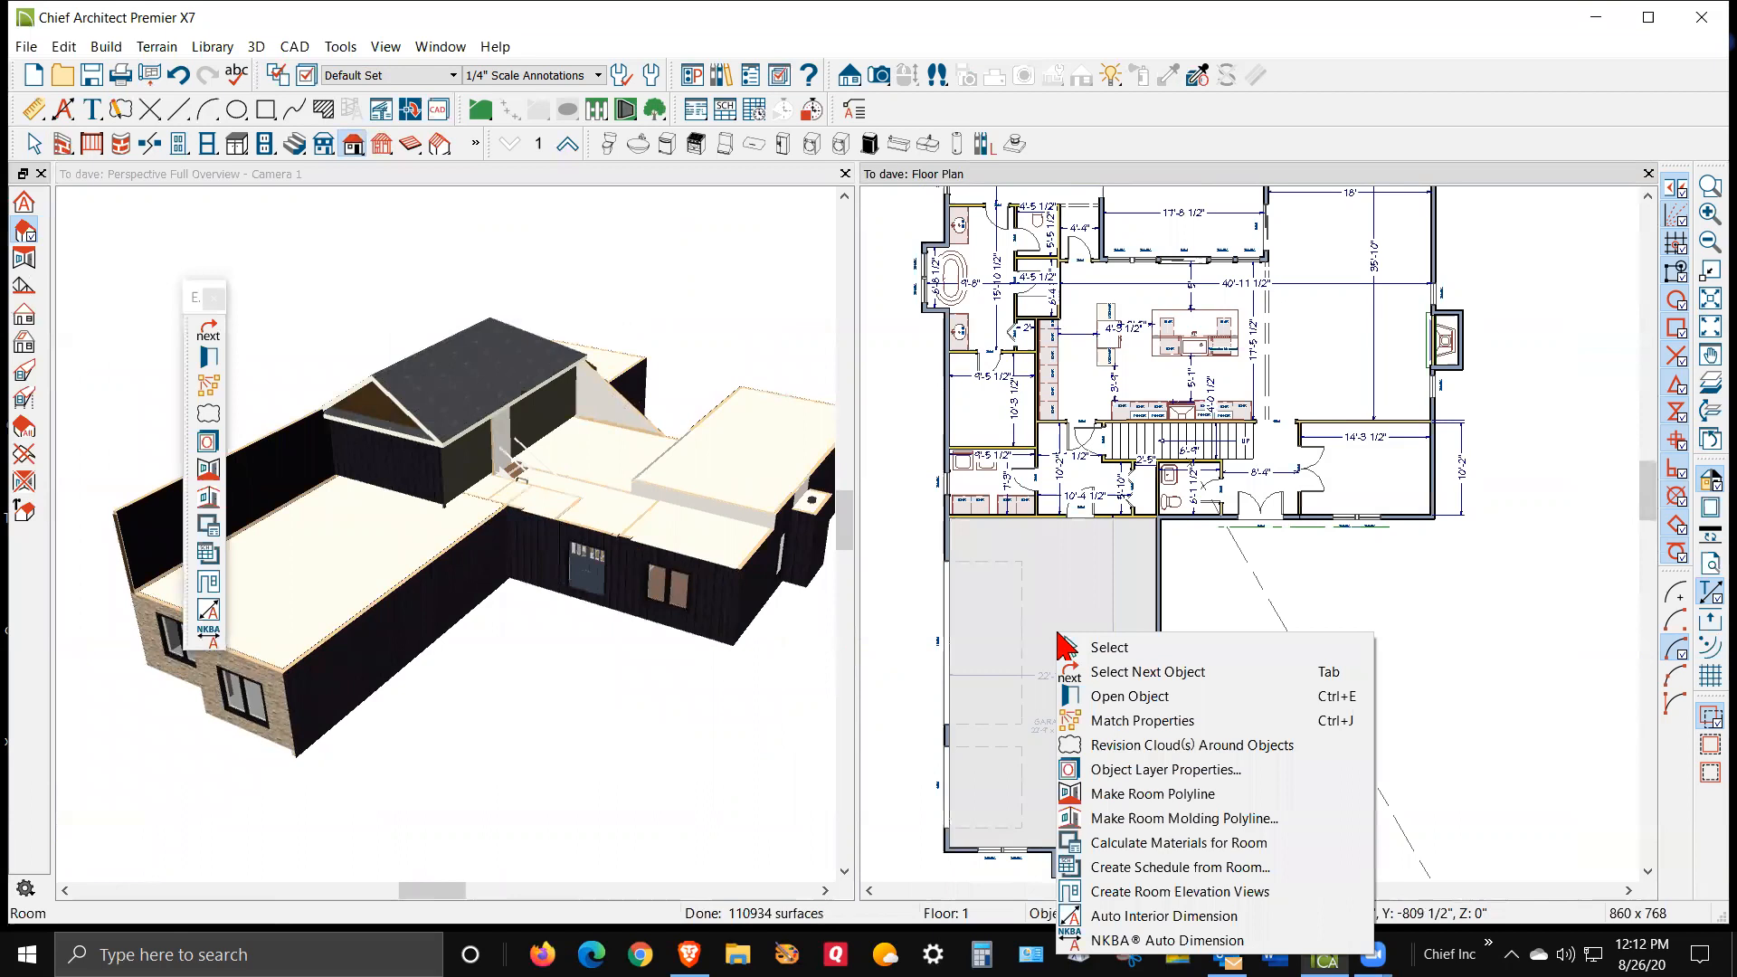
click(1184, 699)
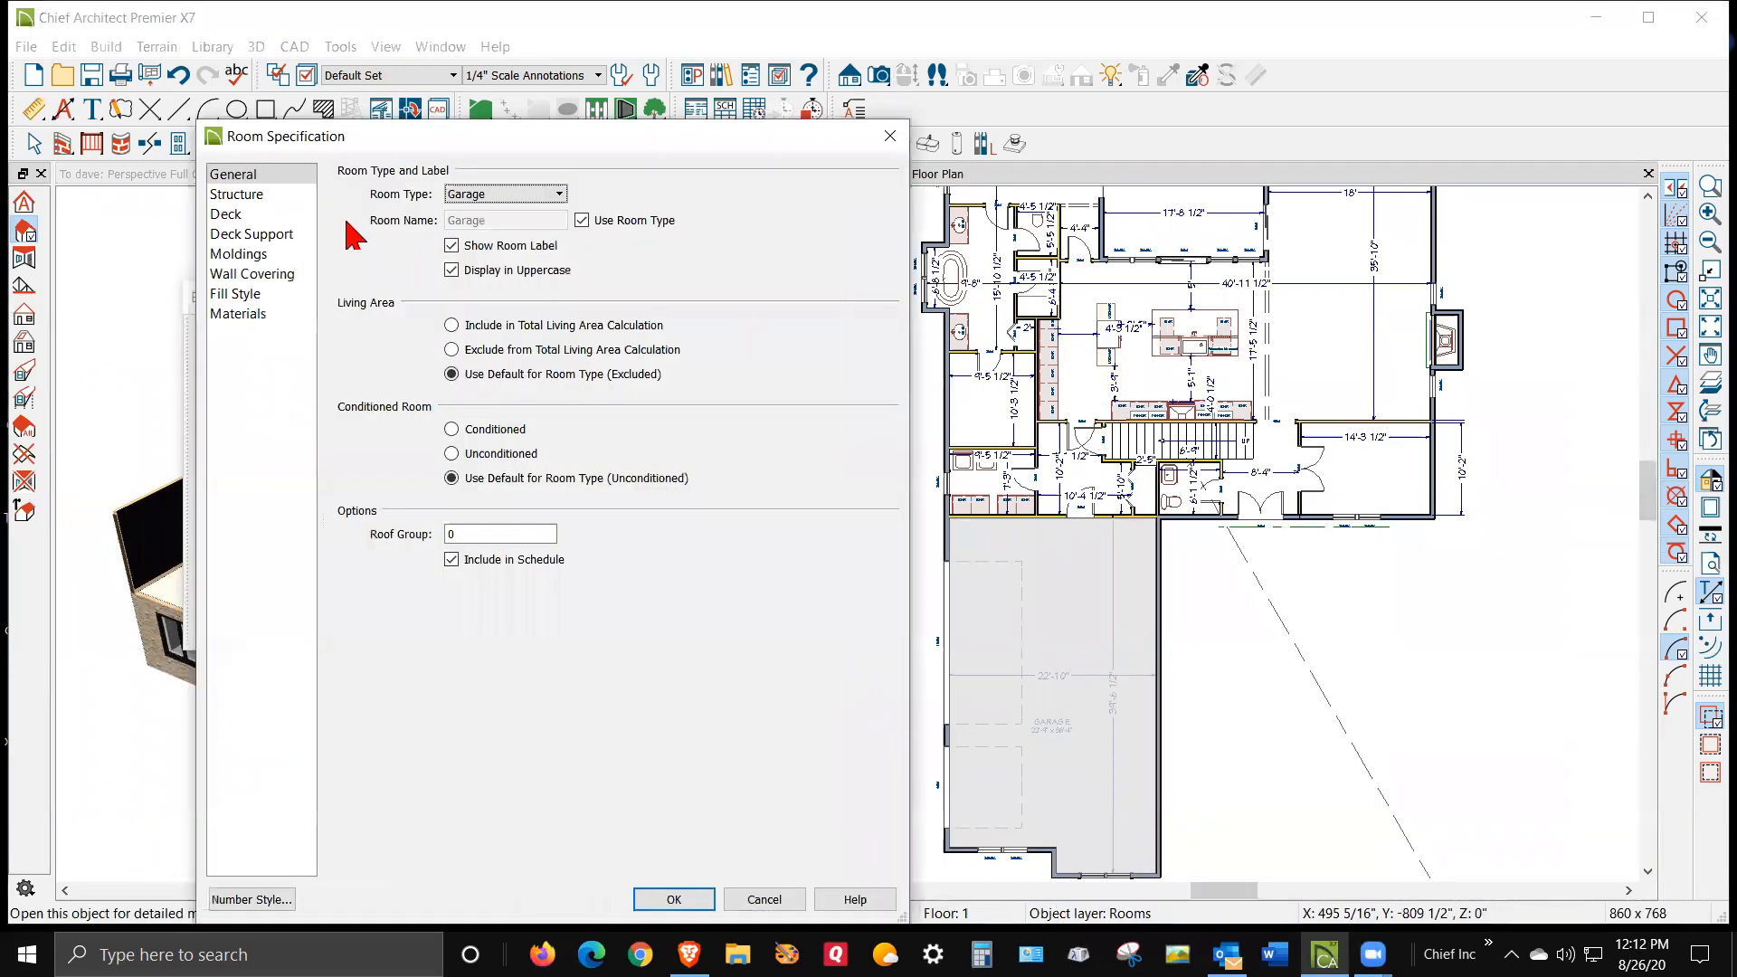
click(239, 197)
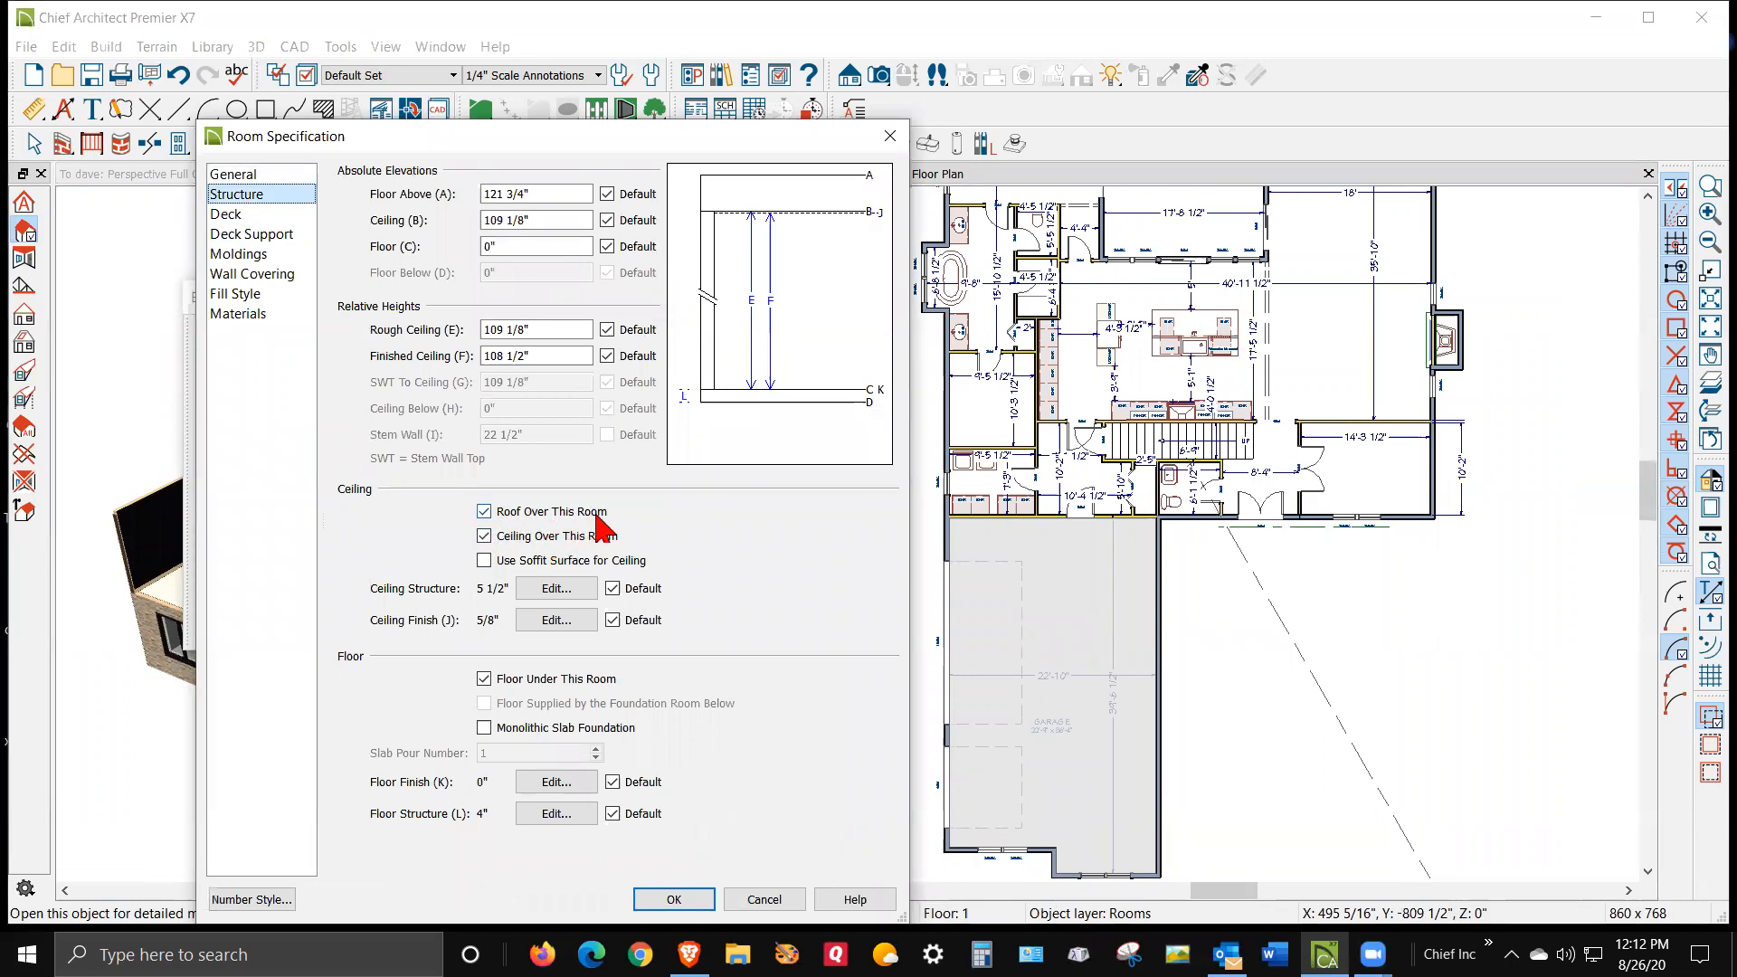
click(764, 899)
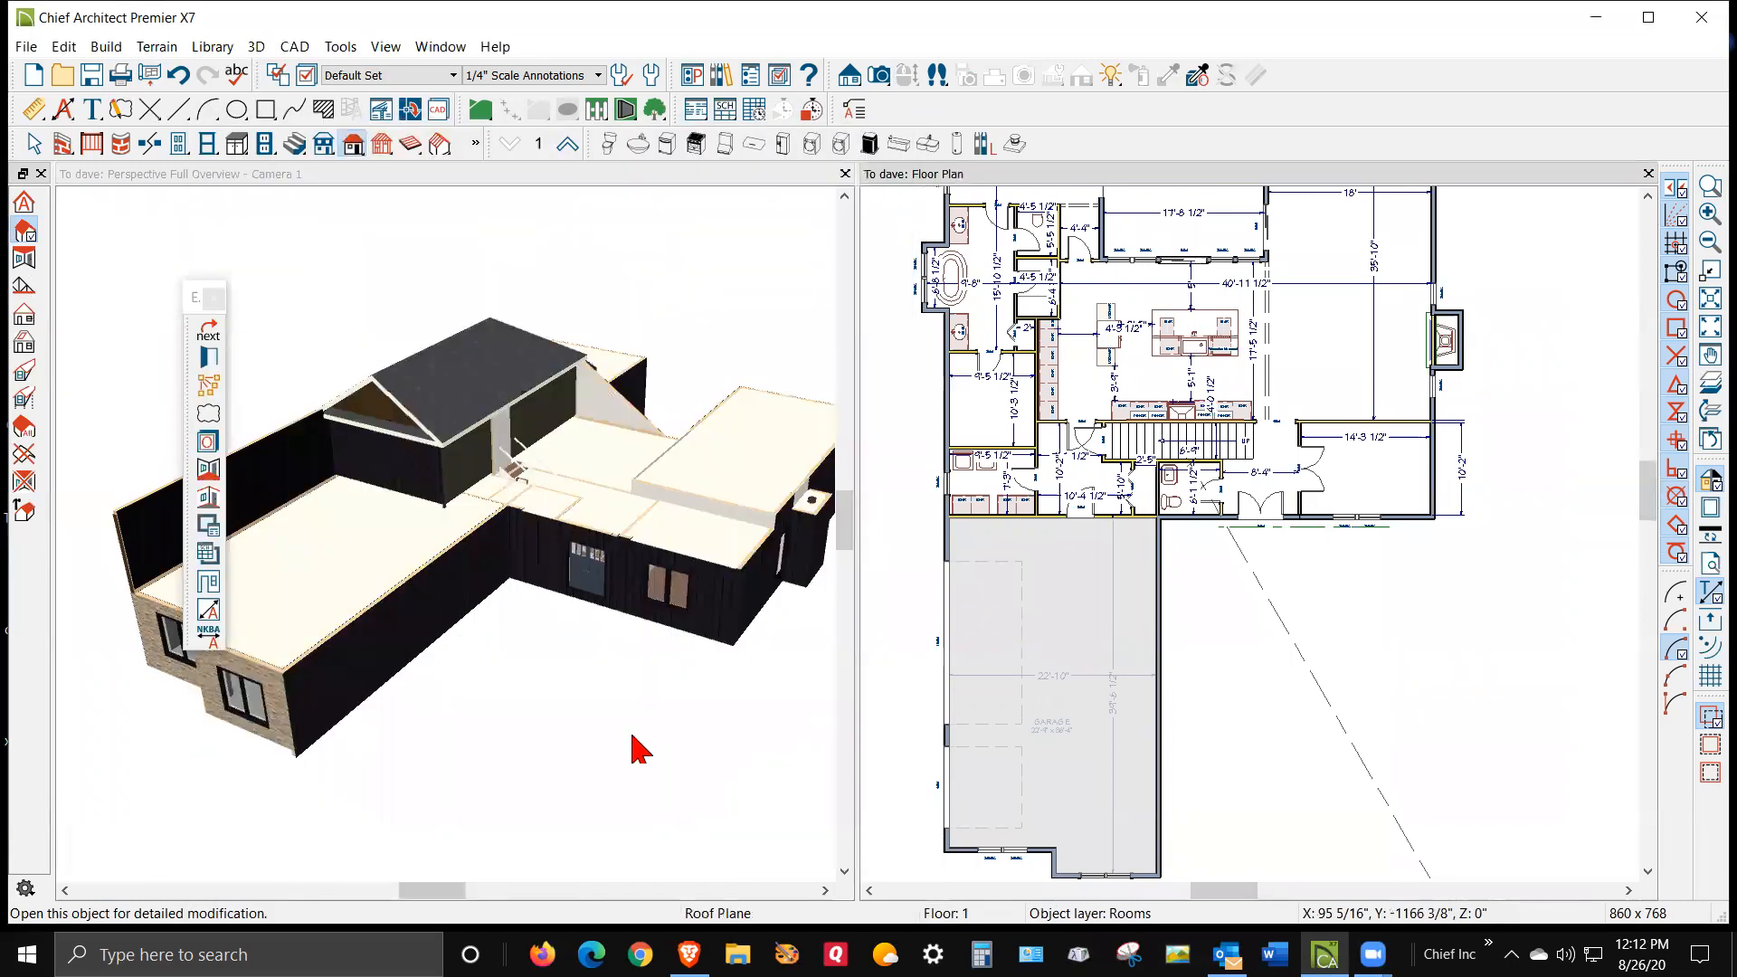
Move up to floor 2 and try to shorten the attic wall running down the left side below the bedrooms
click(567, 145)
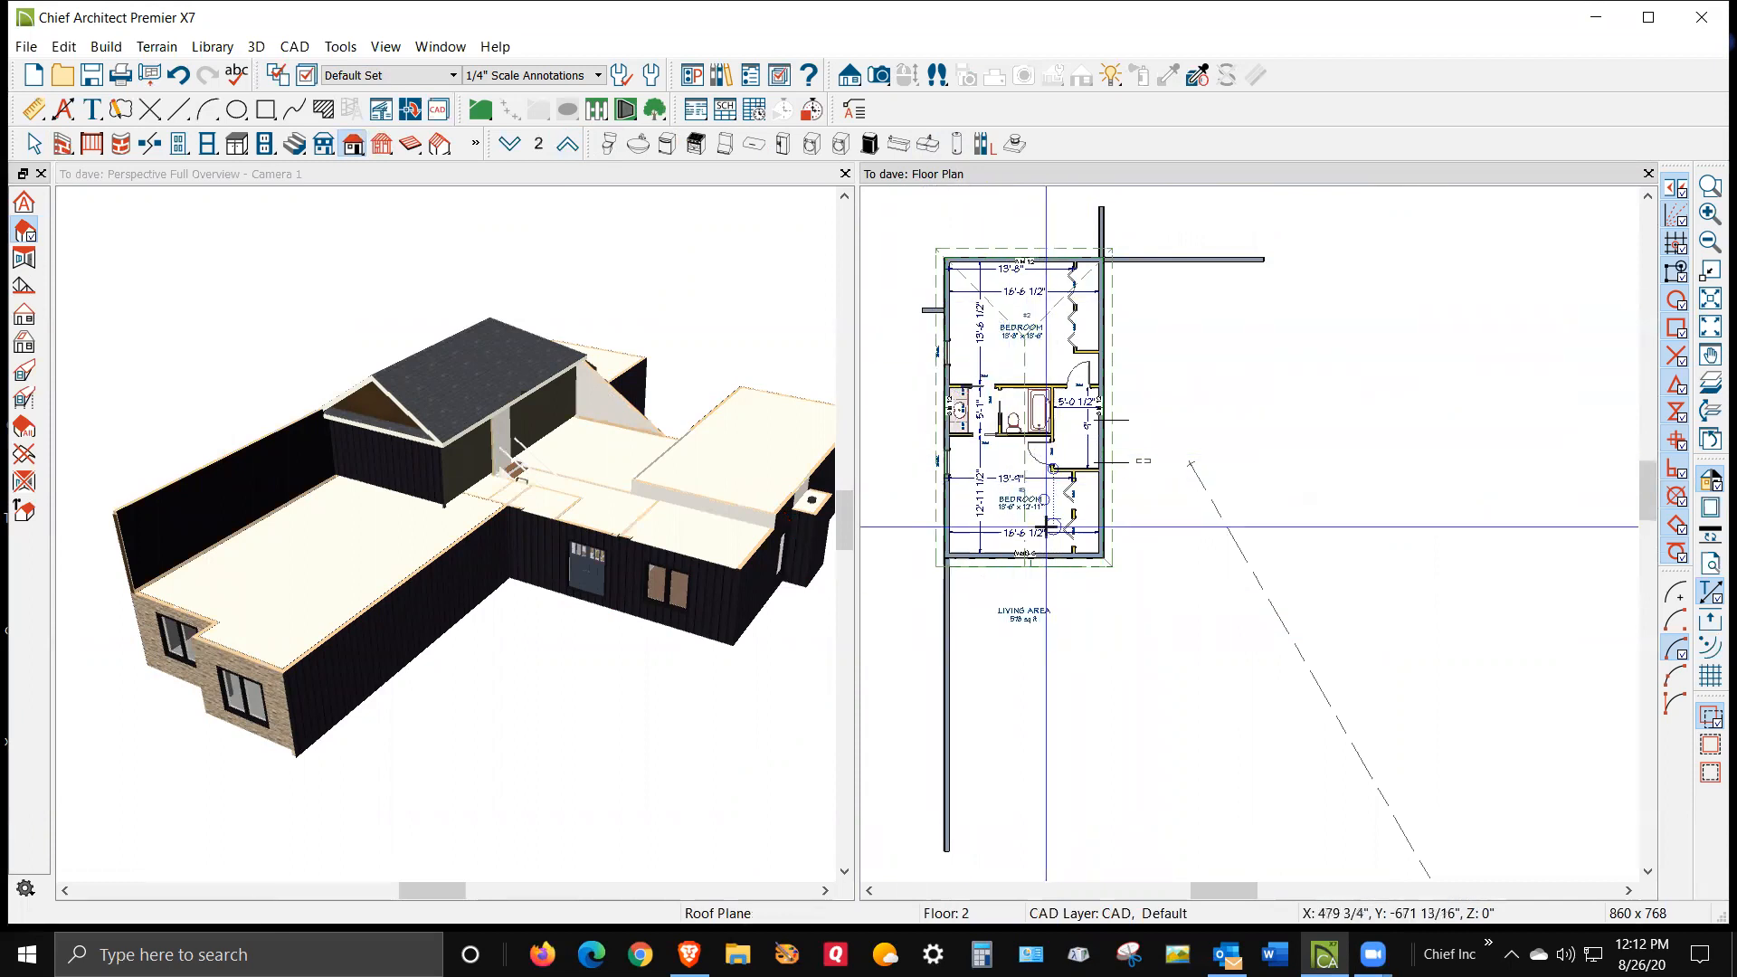
scroll(995, 797, up, 1)
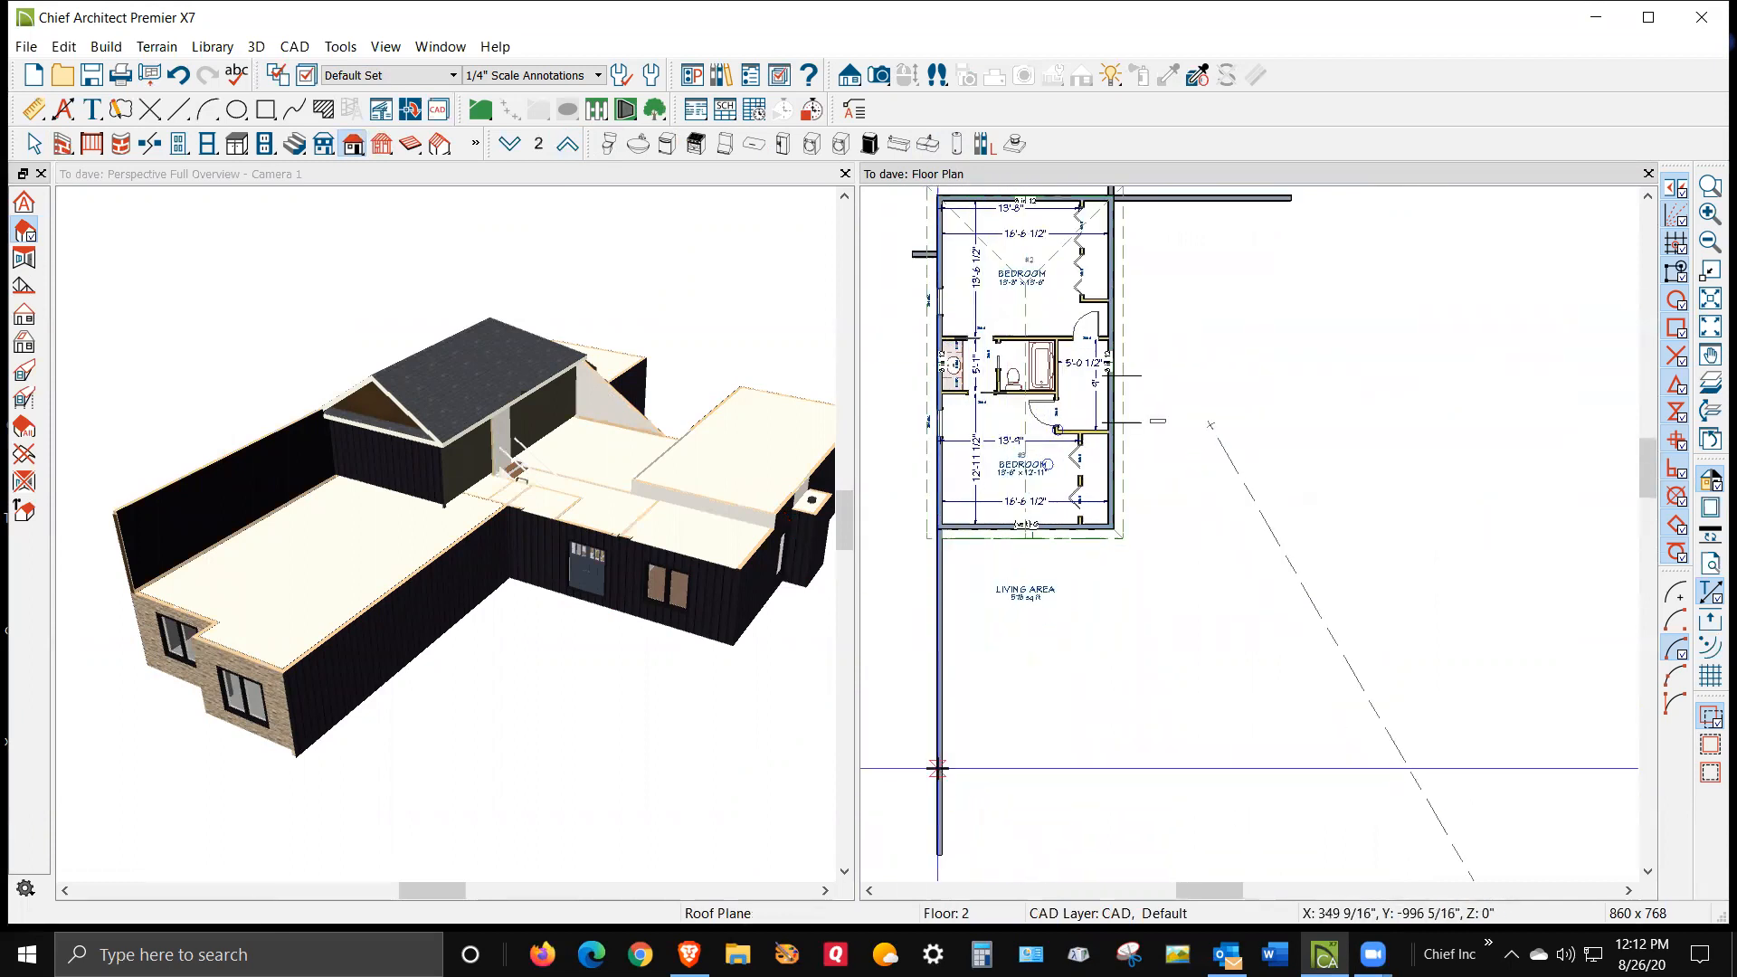
key(space)
click(941, 860)
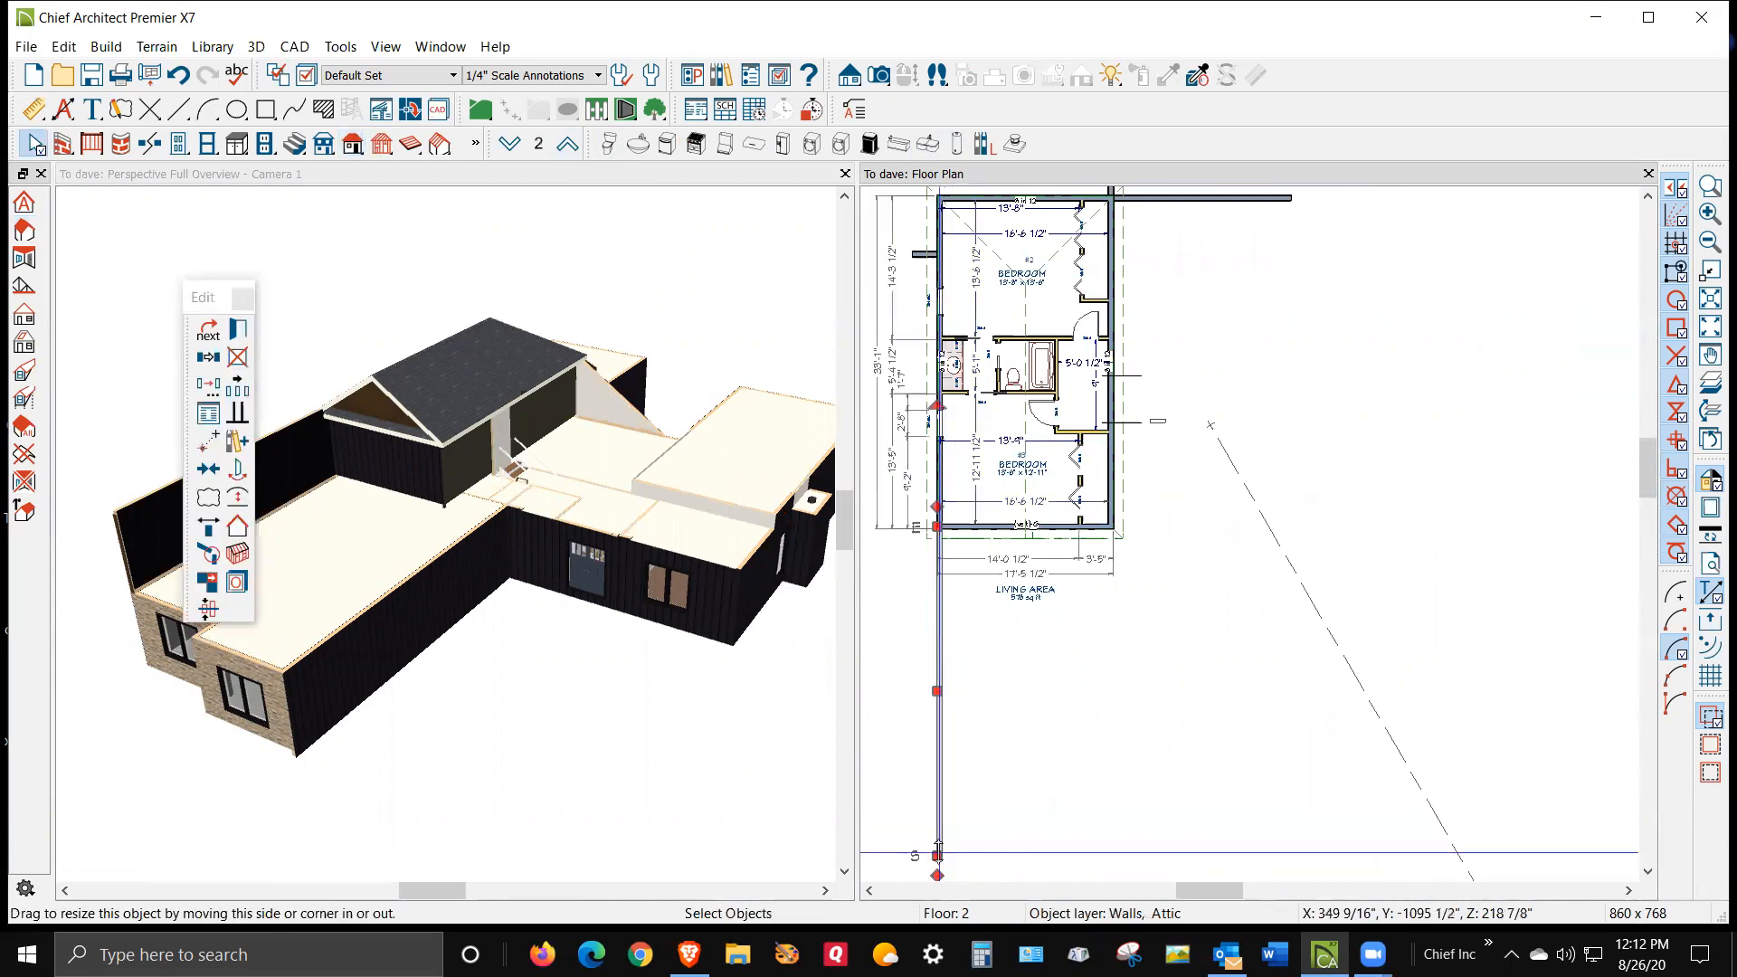
drag(932, 742, 945, 532)
click(986, 516)
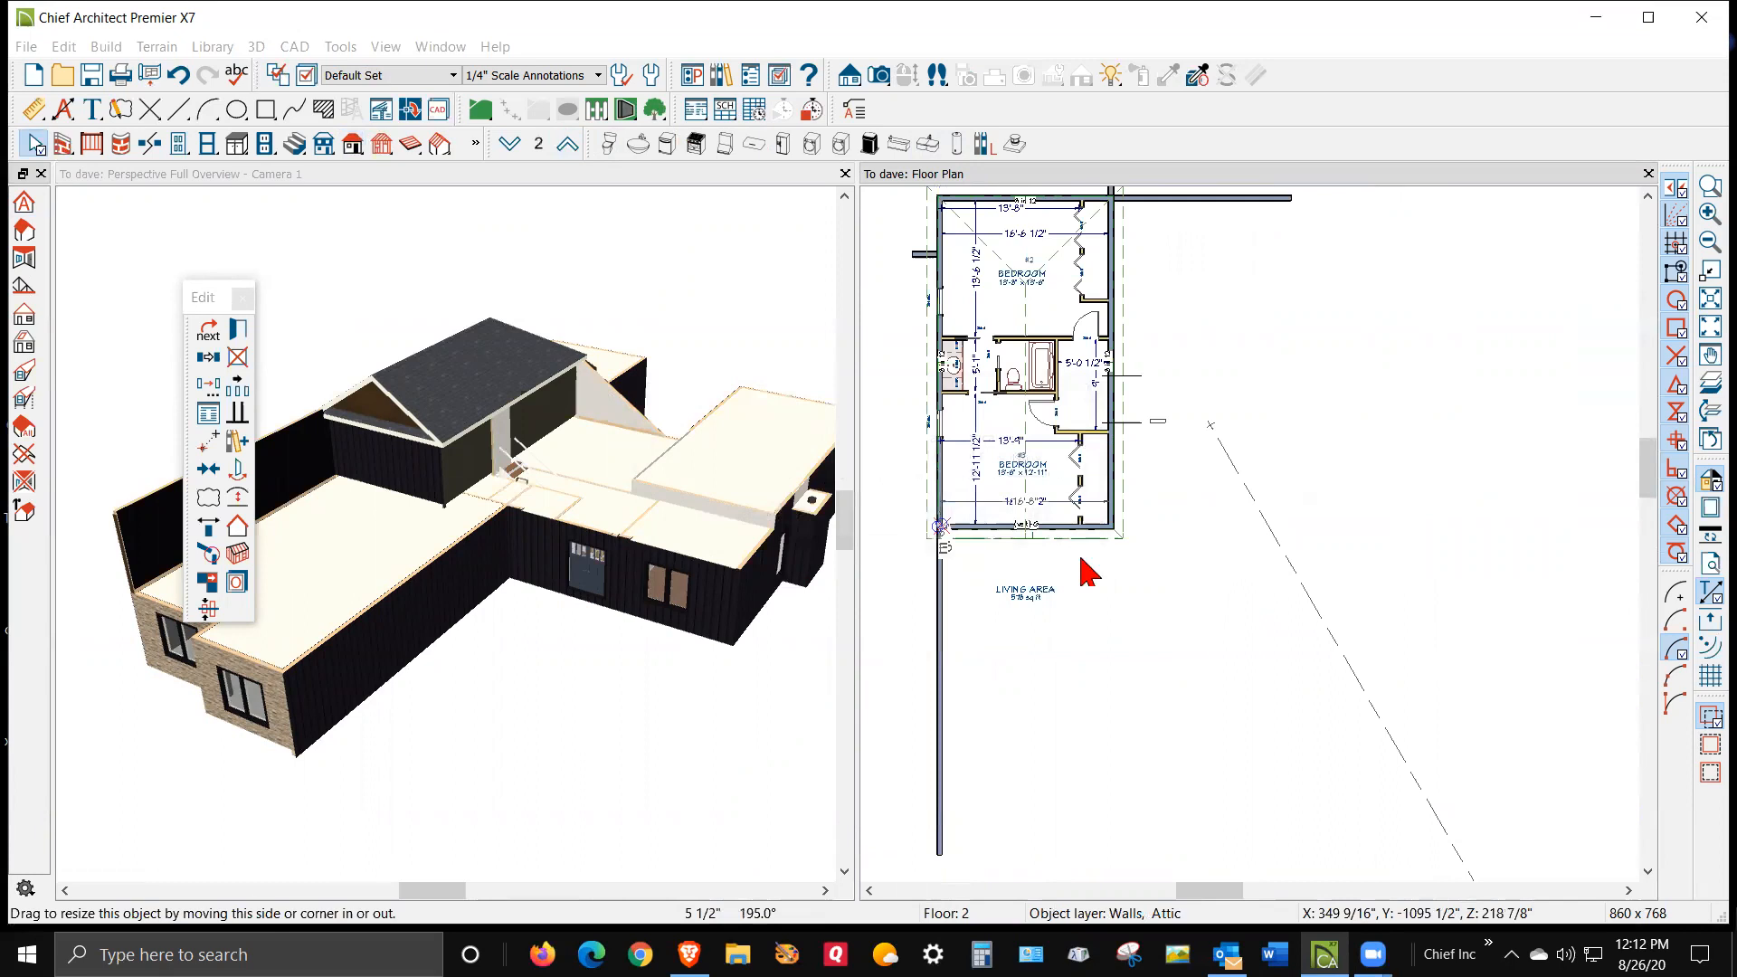
click(1042, 652)
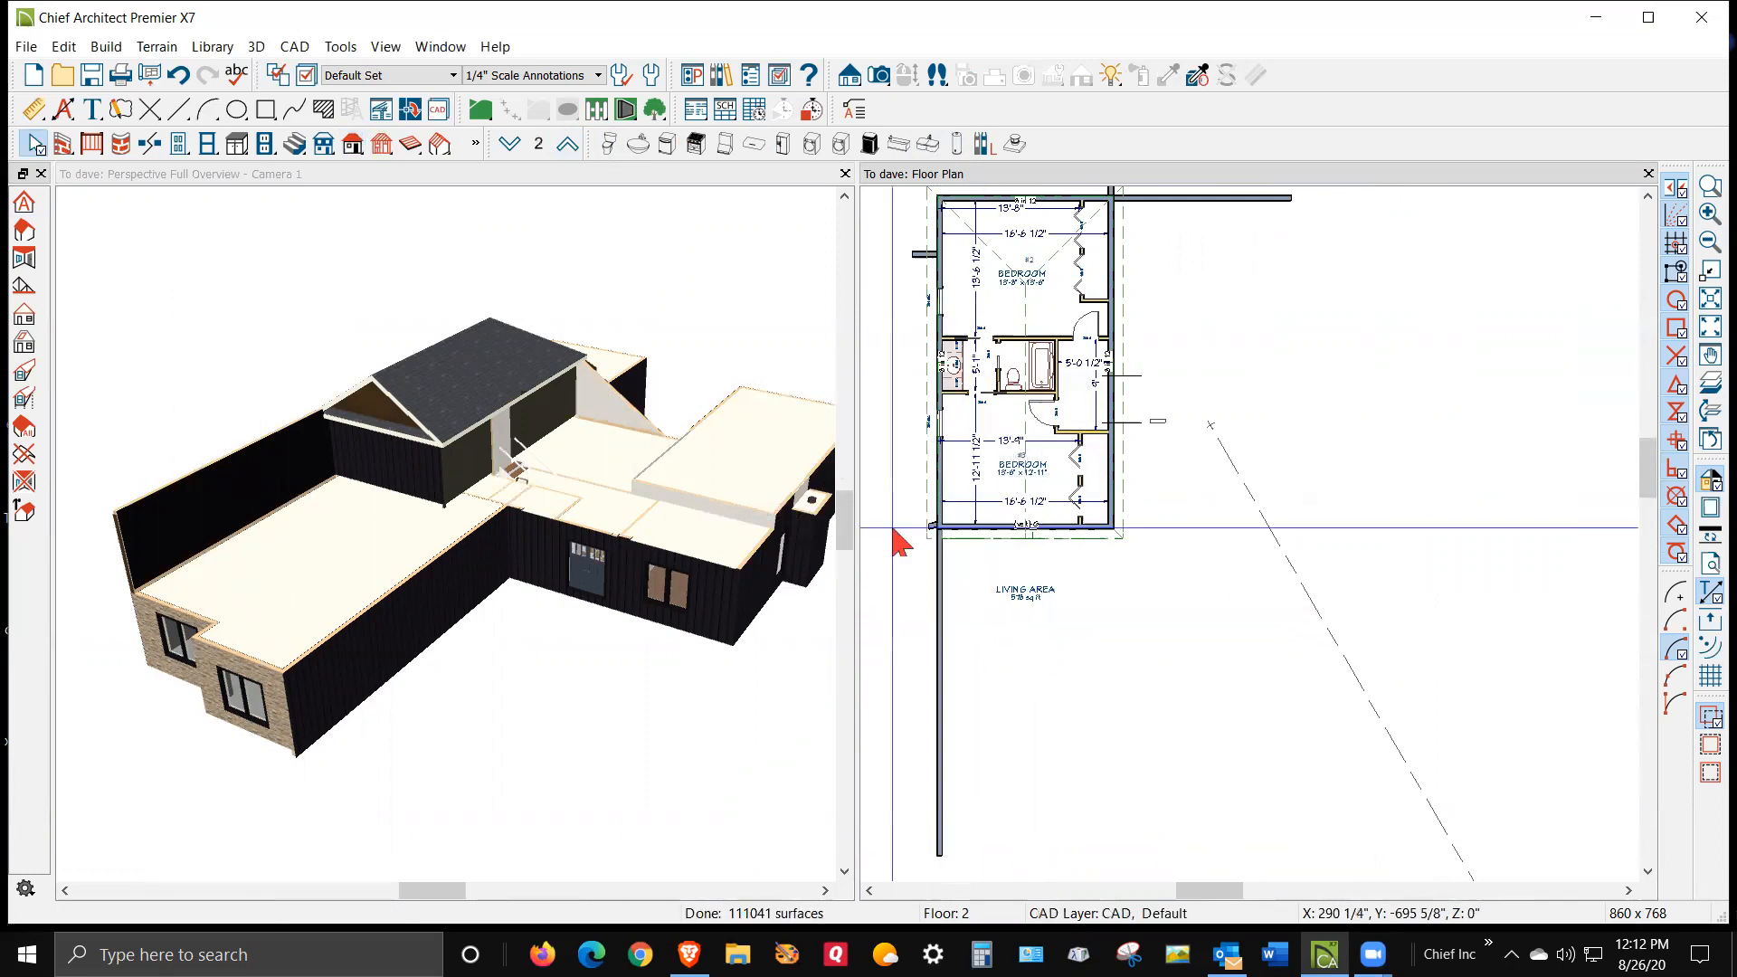
Delete the attic wall segment at the lower left corner of the second-floor bedrooms
scroll(935, 541, up, 5)
right_click(935, 535)
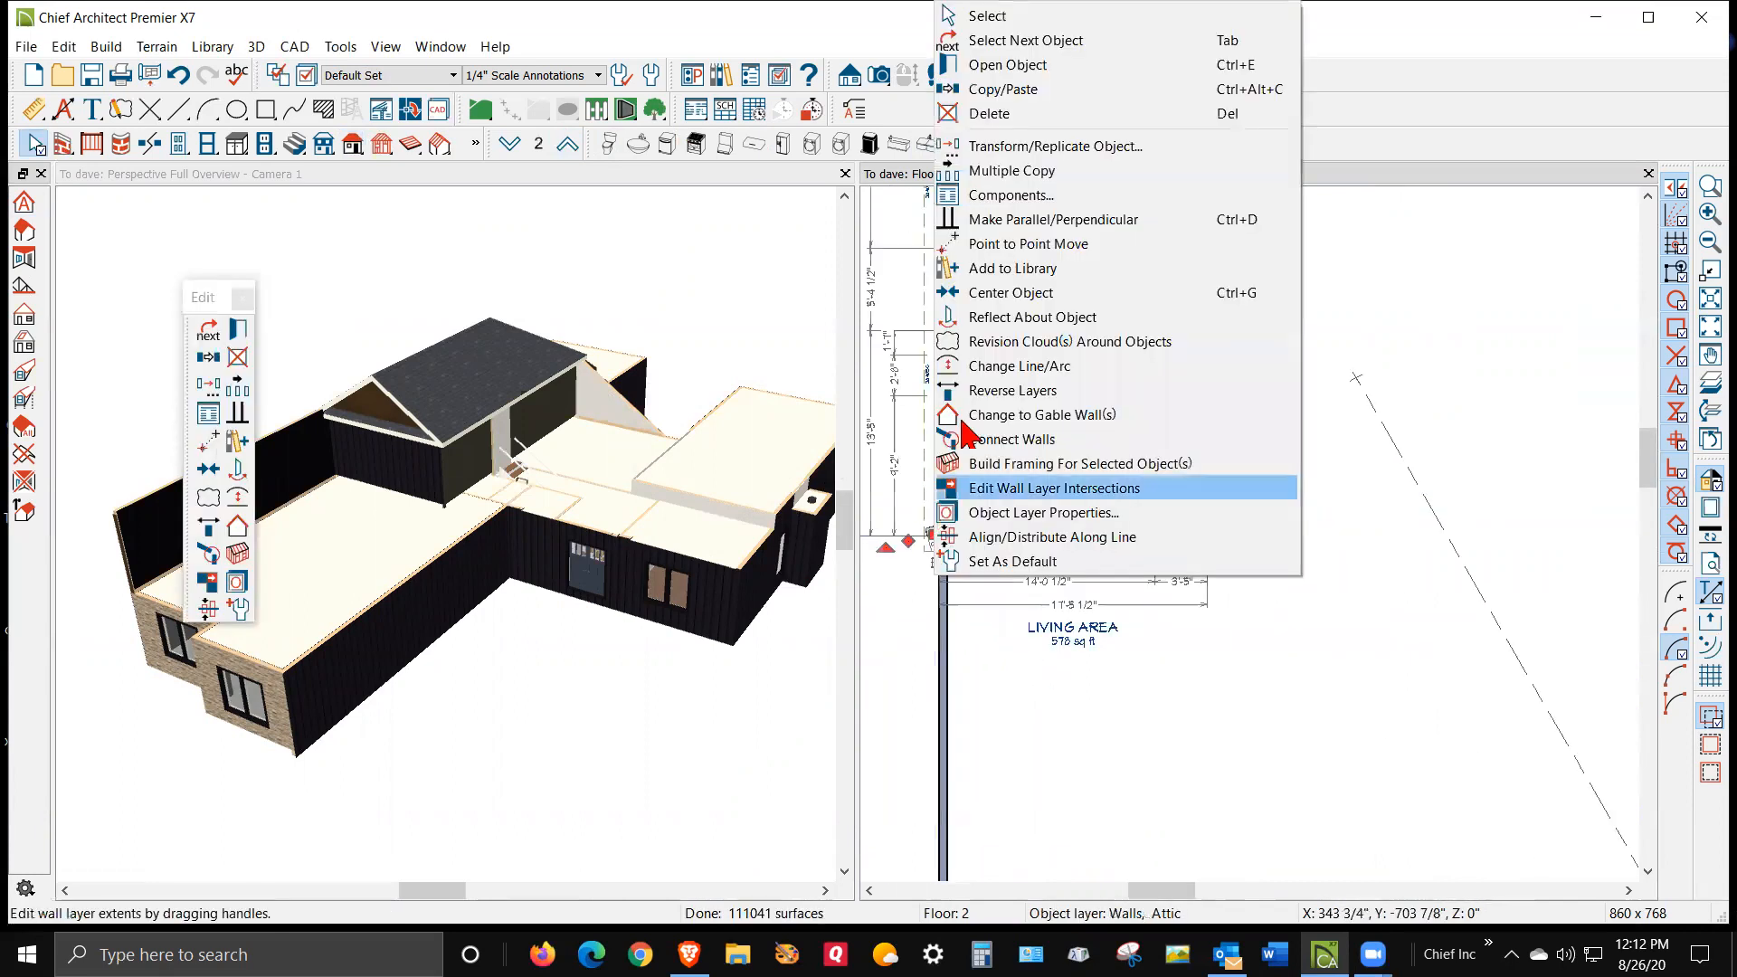
click(1036, 114)
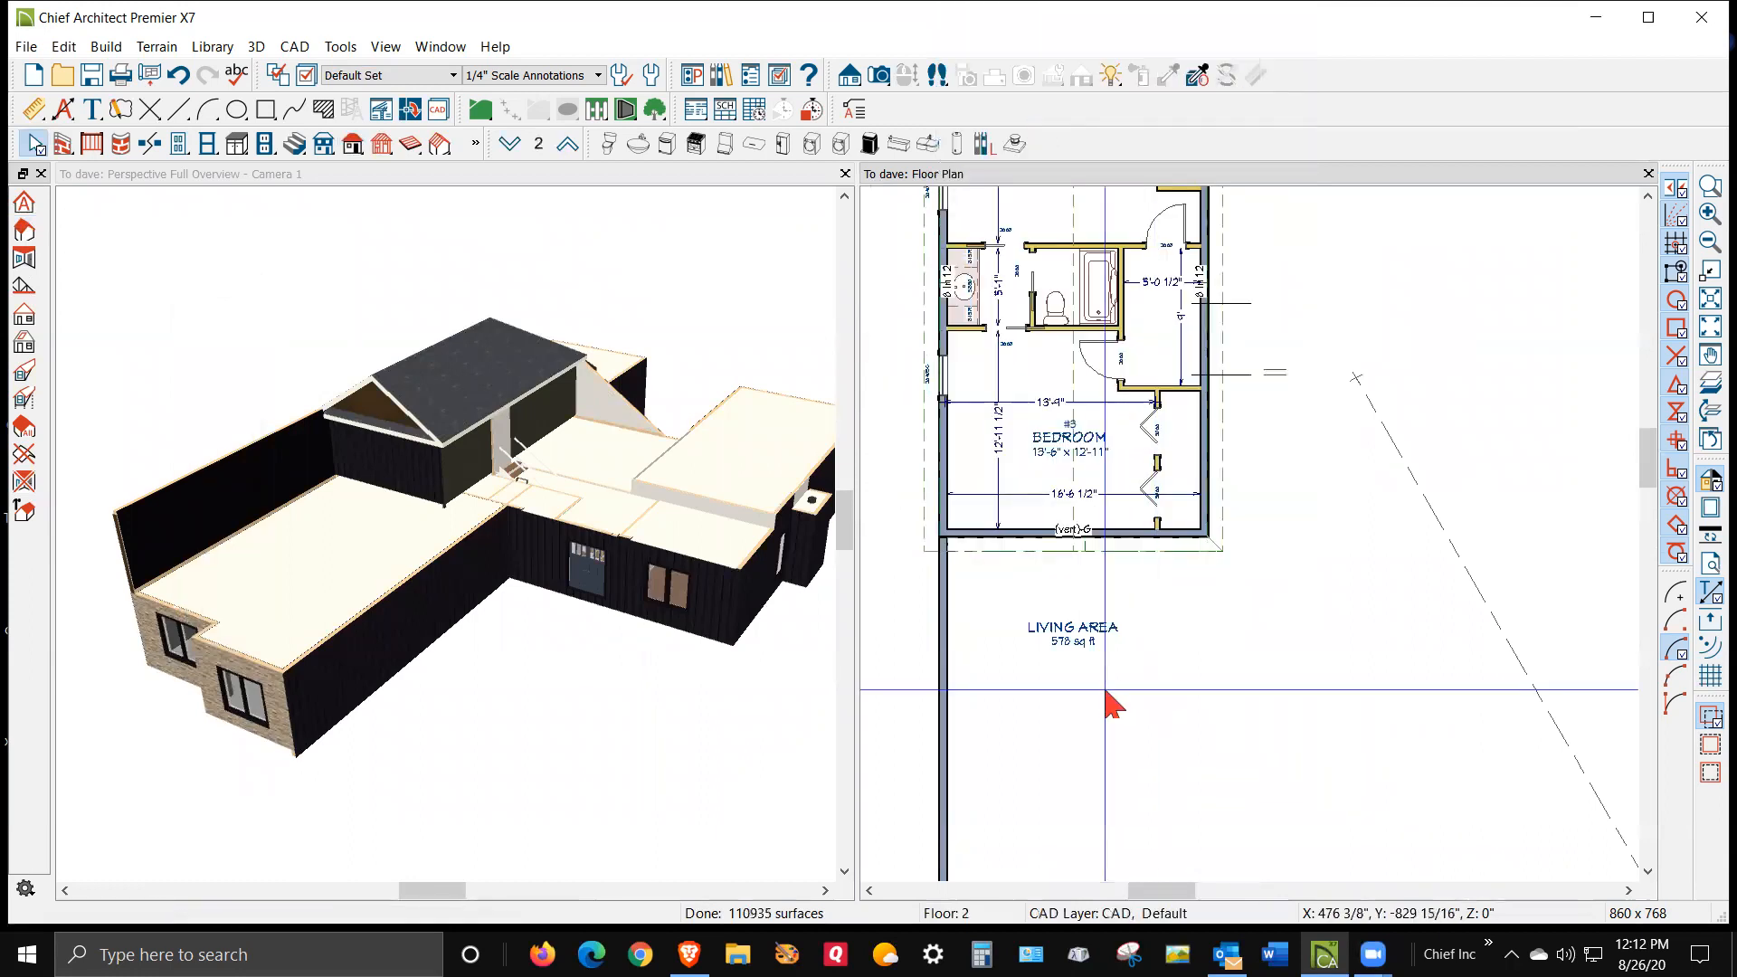
Zoom out and return to floor 1
scroll(1241, 562, down, 3)
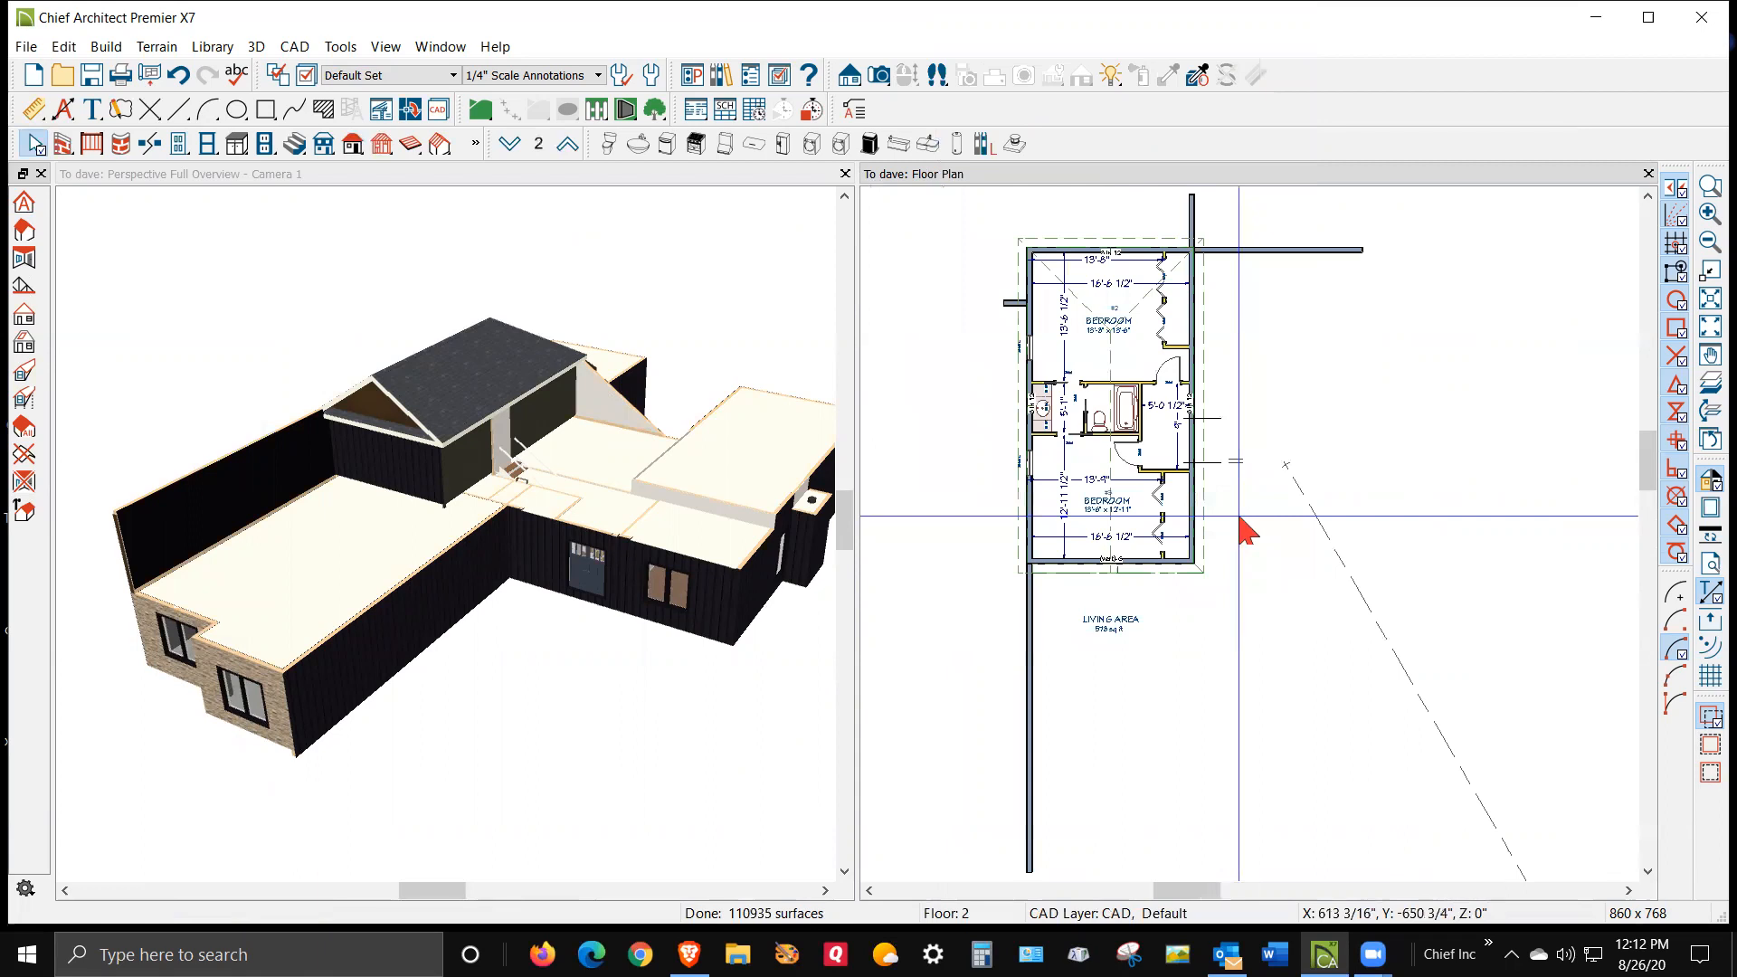
scroll(1246, 407, down, 1)
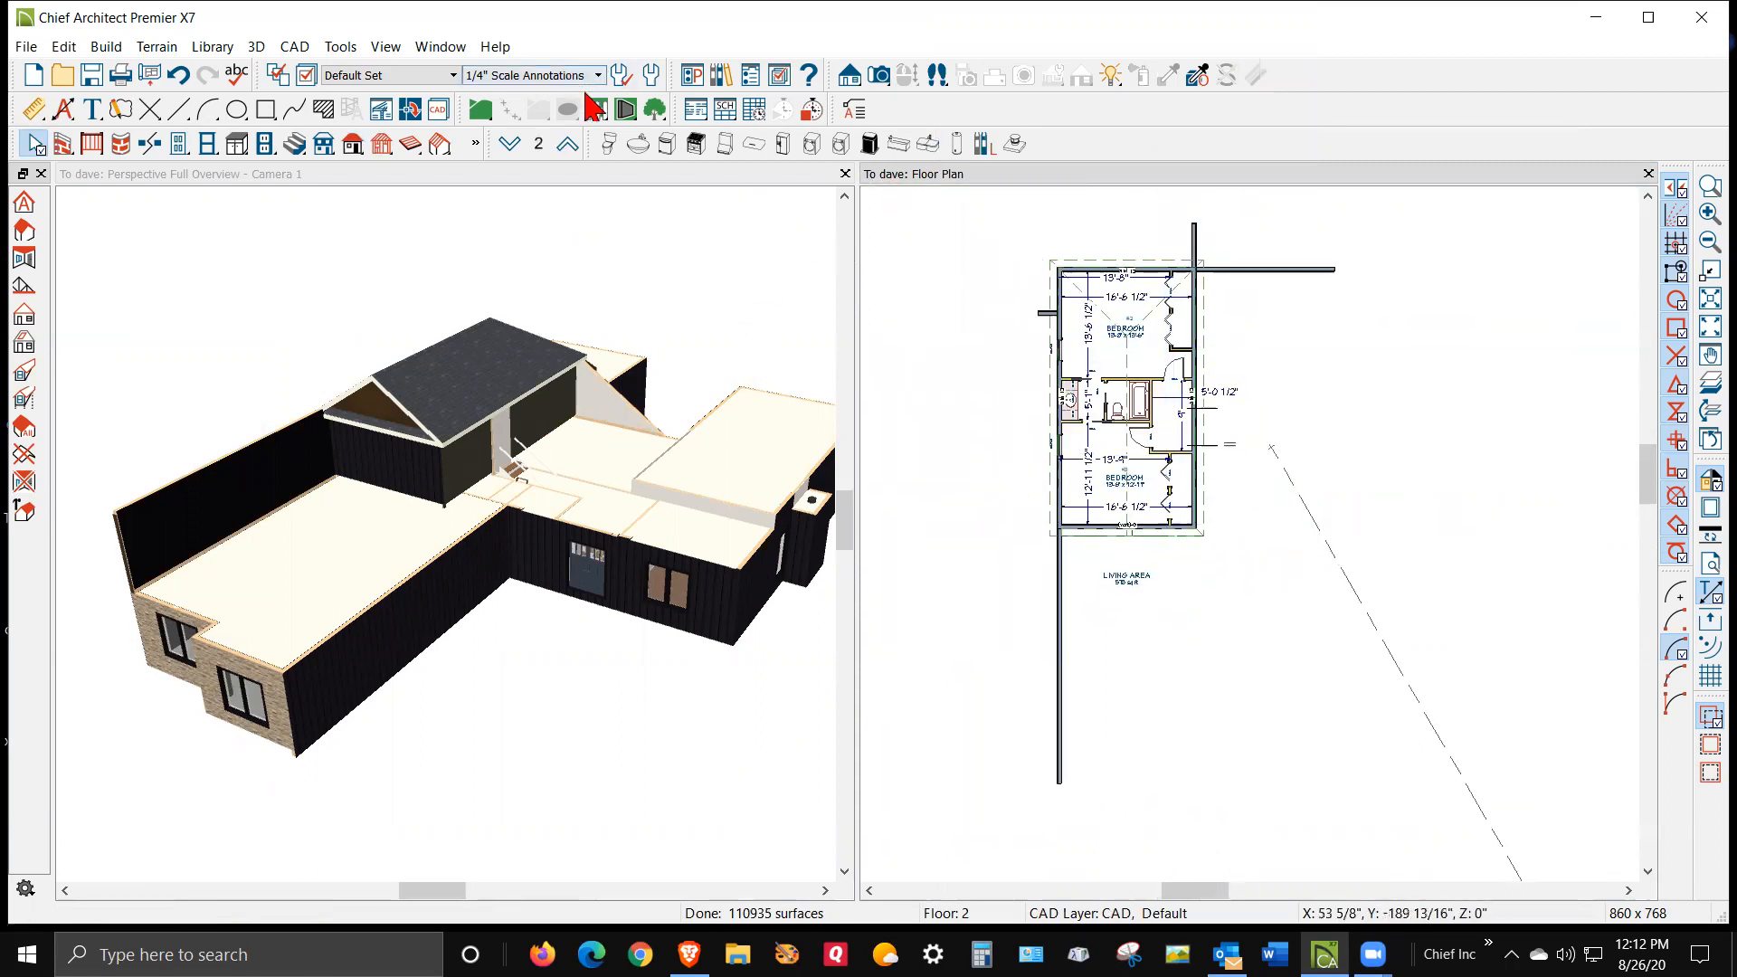
click(518, 156)
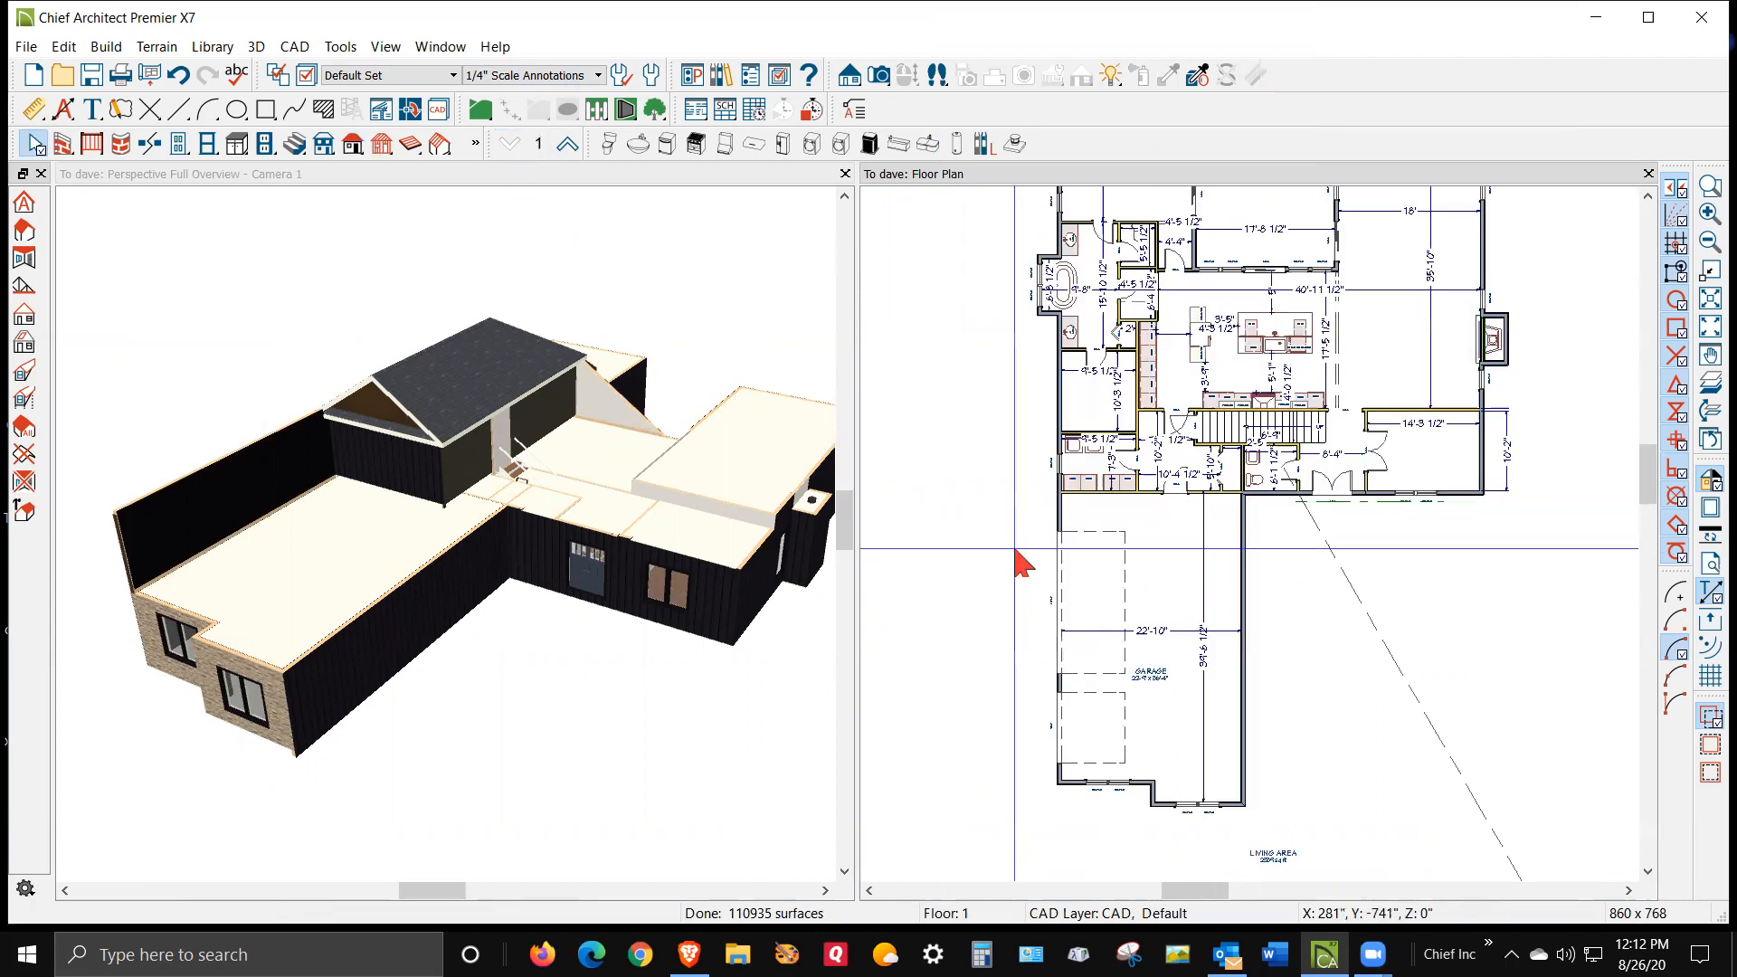
Rebuild the roof with Build Roof Planes enabled and Use Existing Roof Baselines turned off
scroll(930, 543, down, 1)
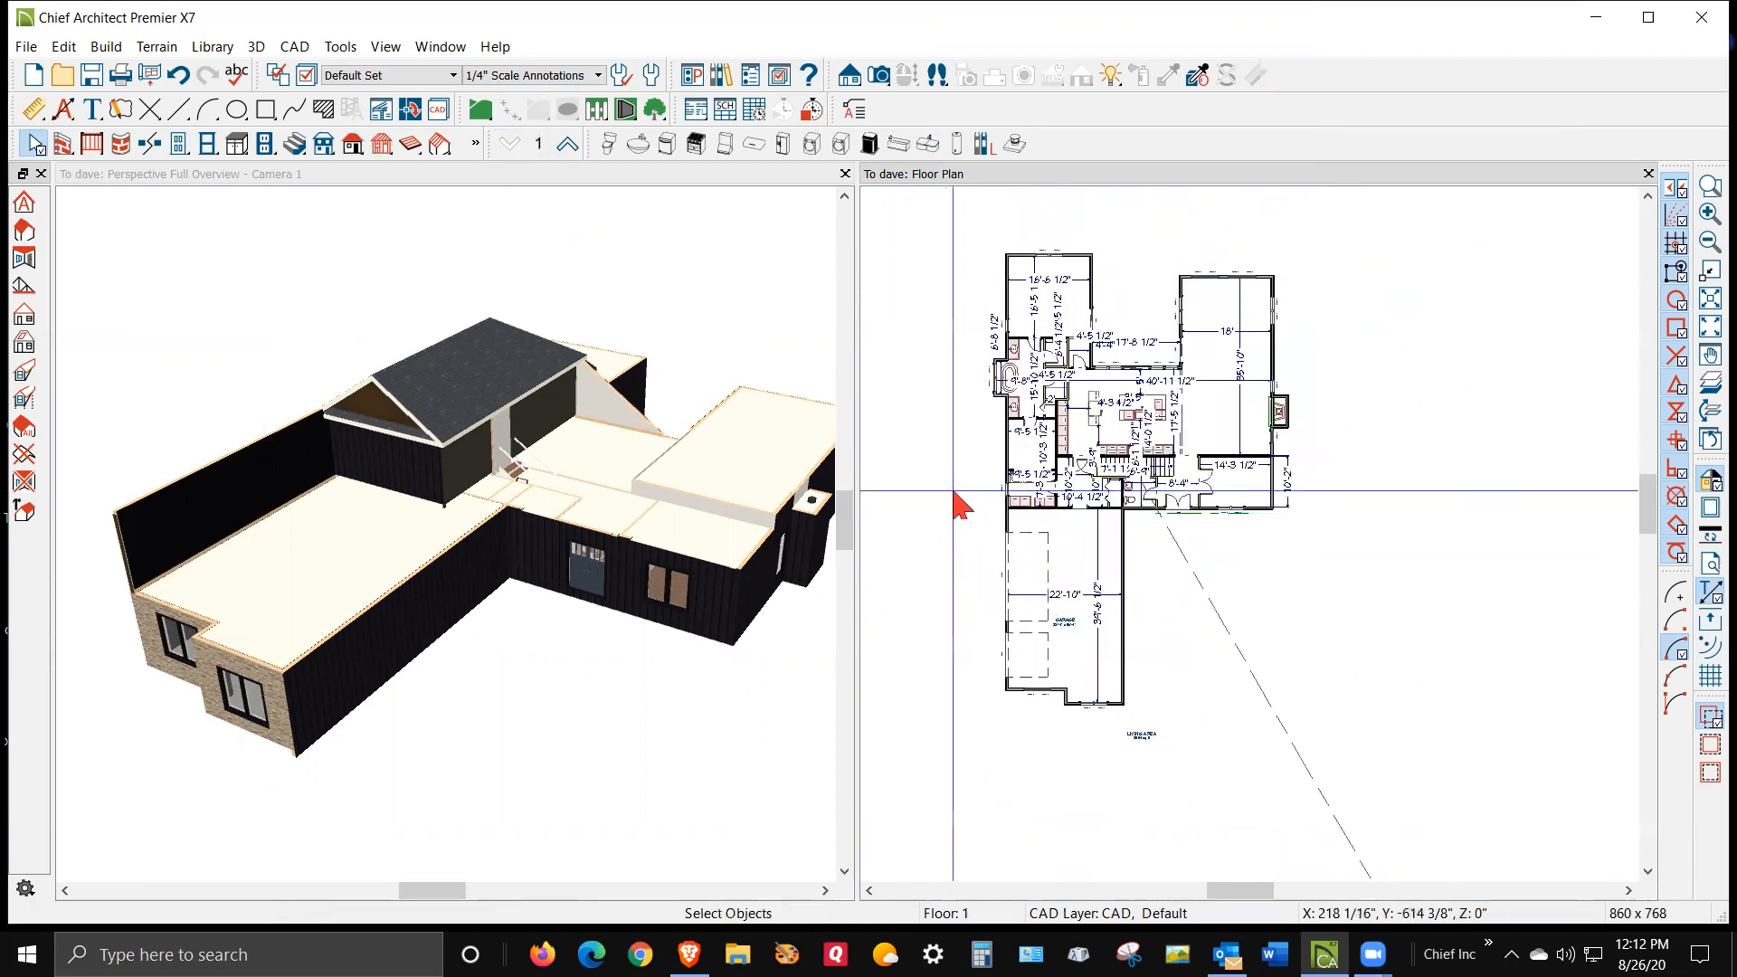
click(353, 143)
click(353, 144)
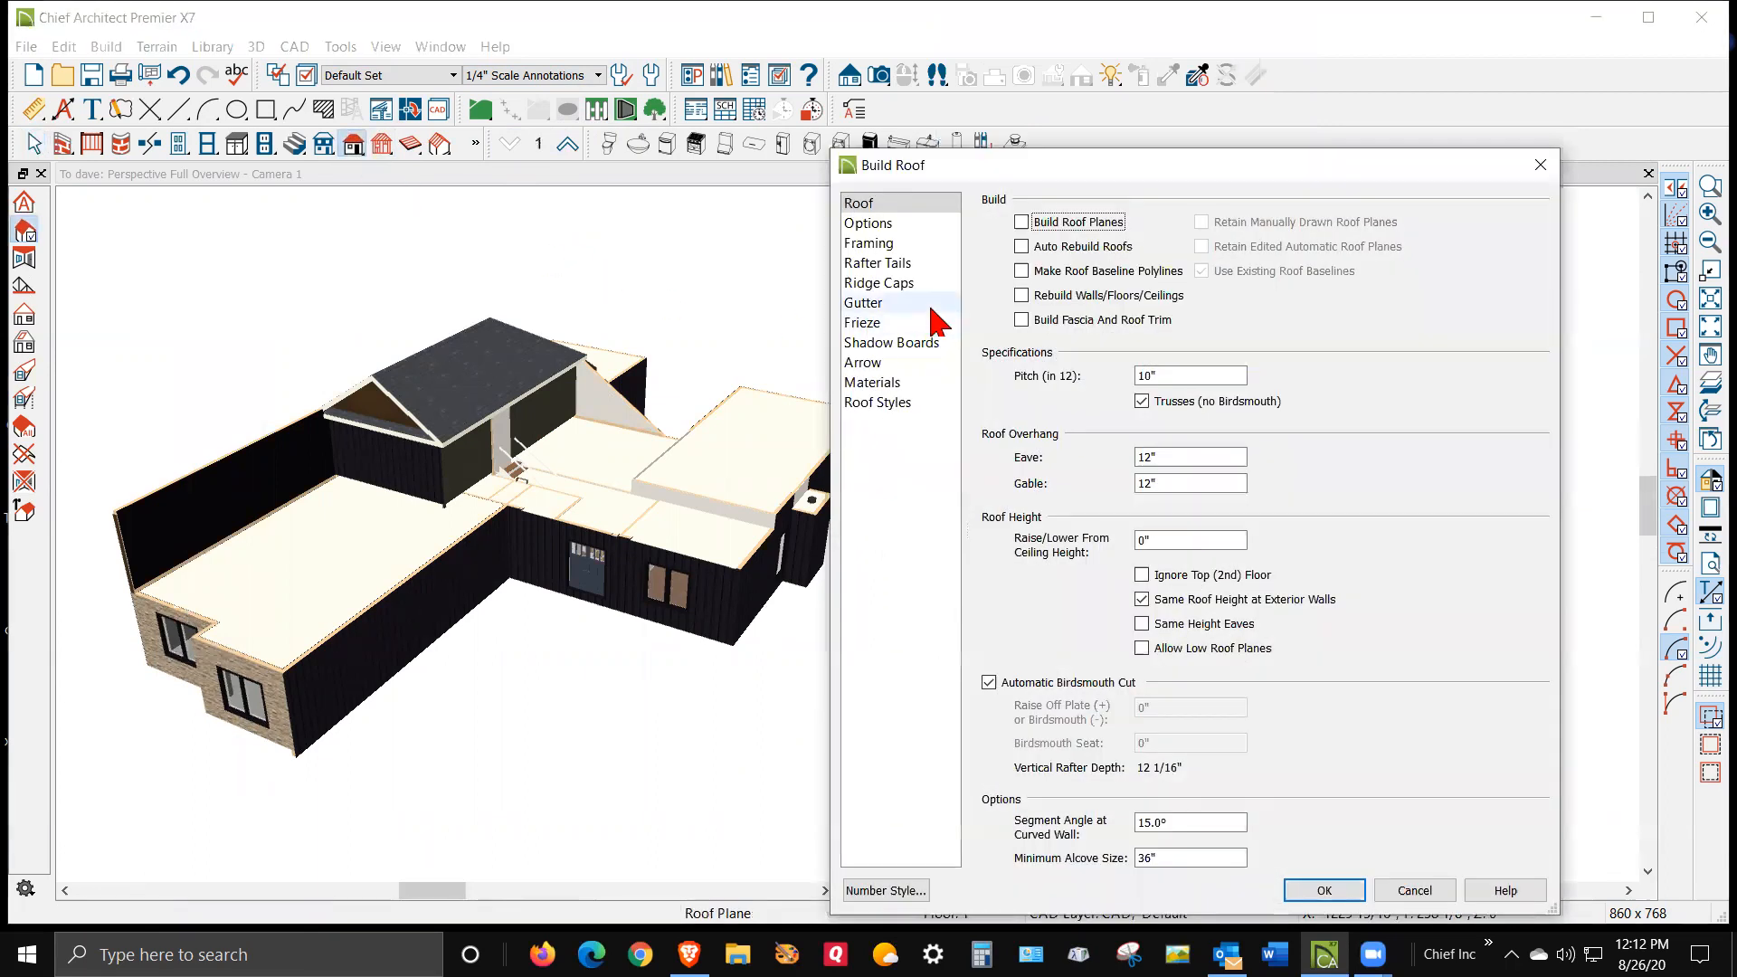
click(1031, 226)
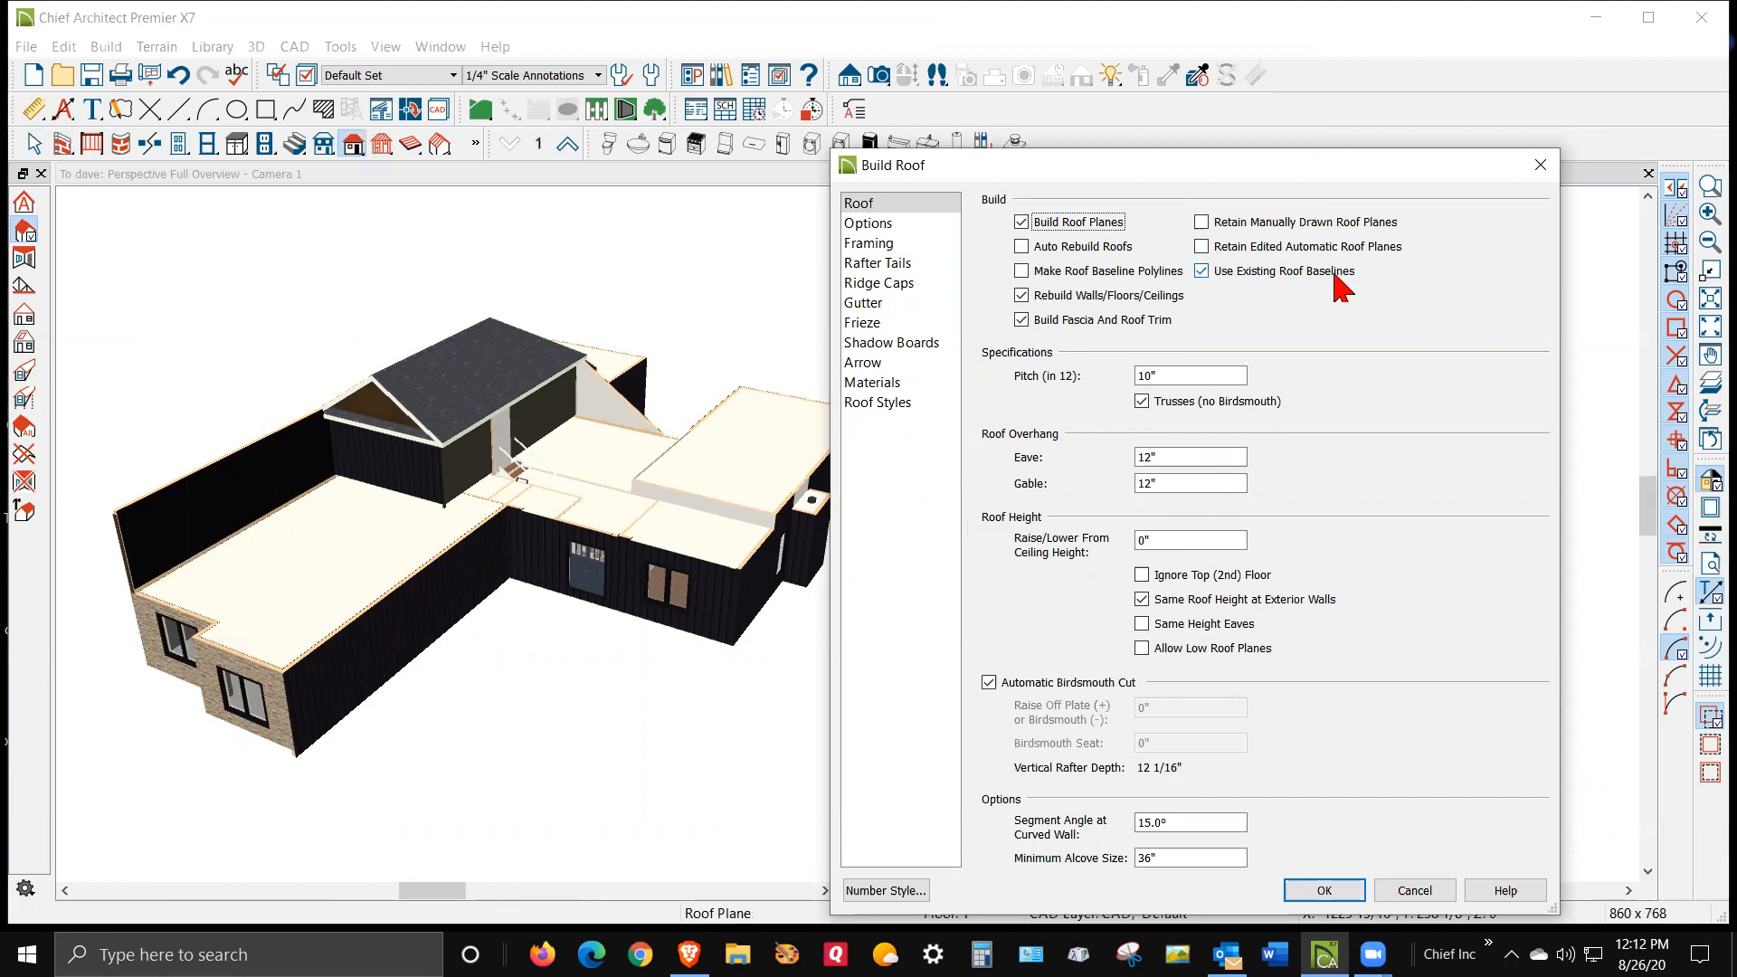
click(1203, 272)
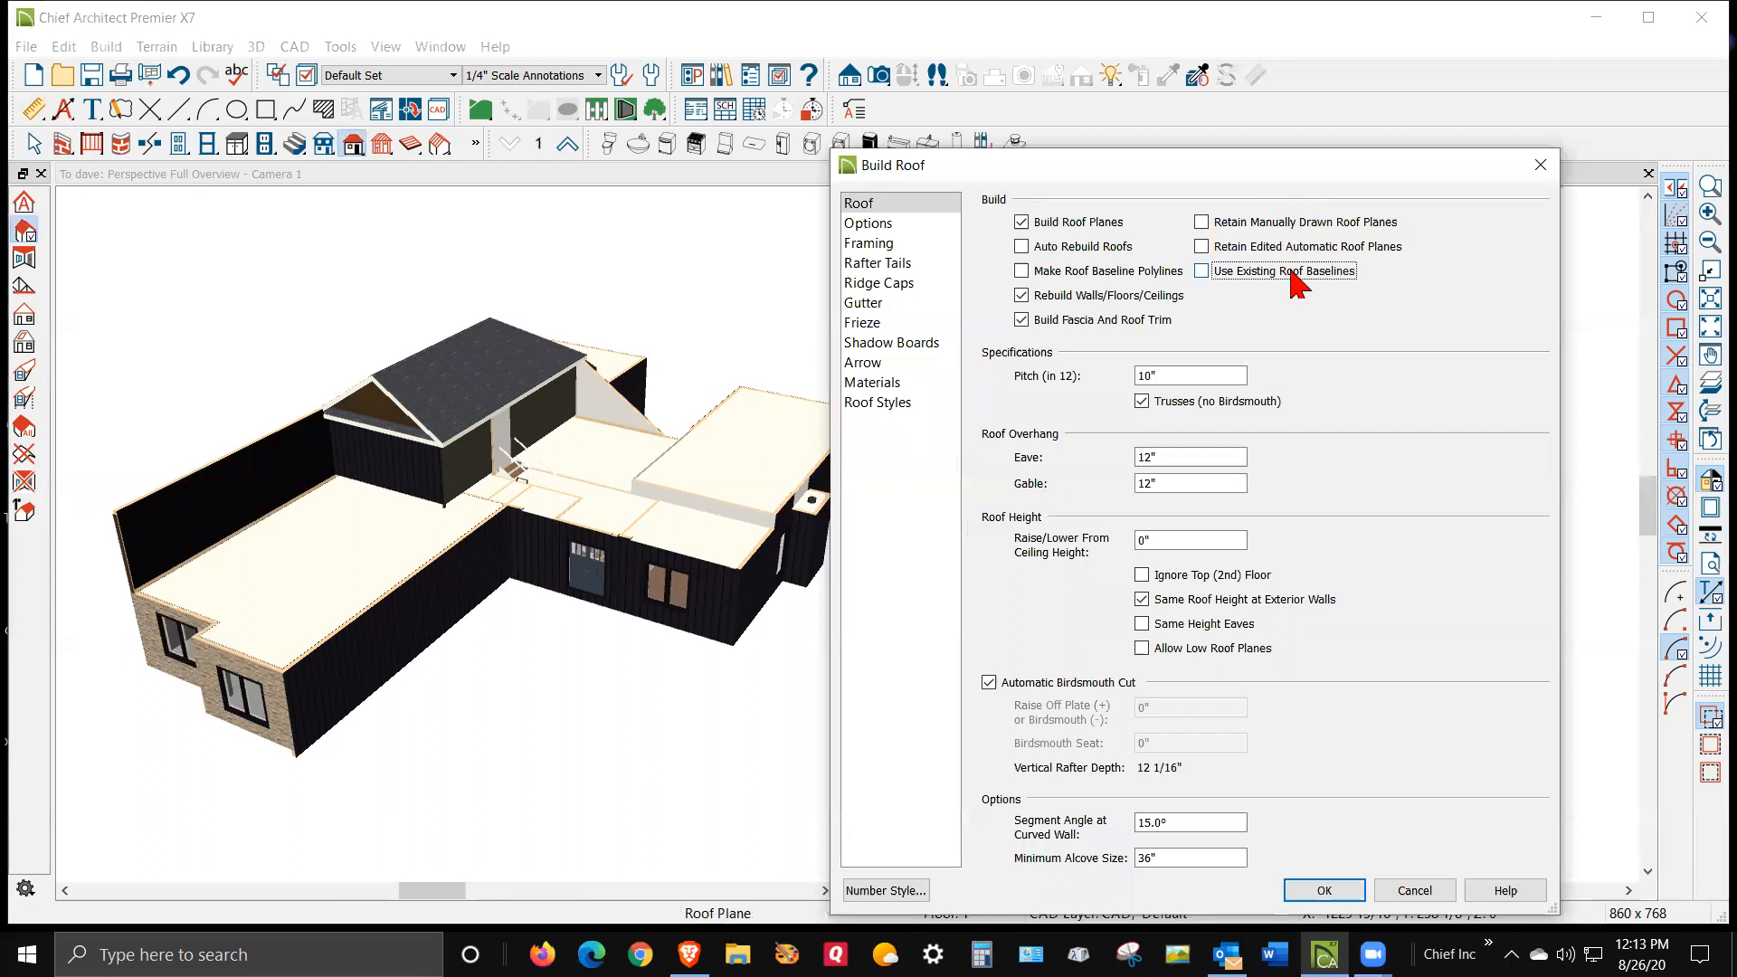
click(1325, 891)
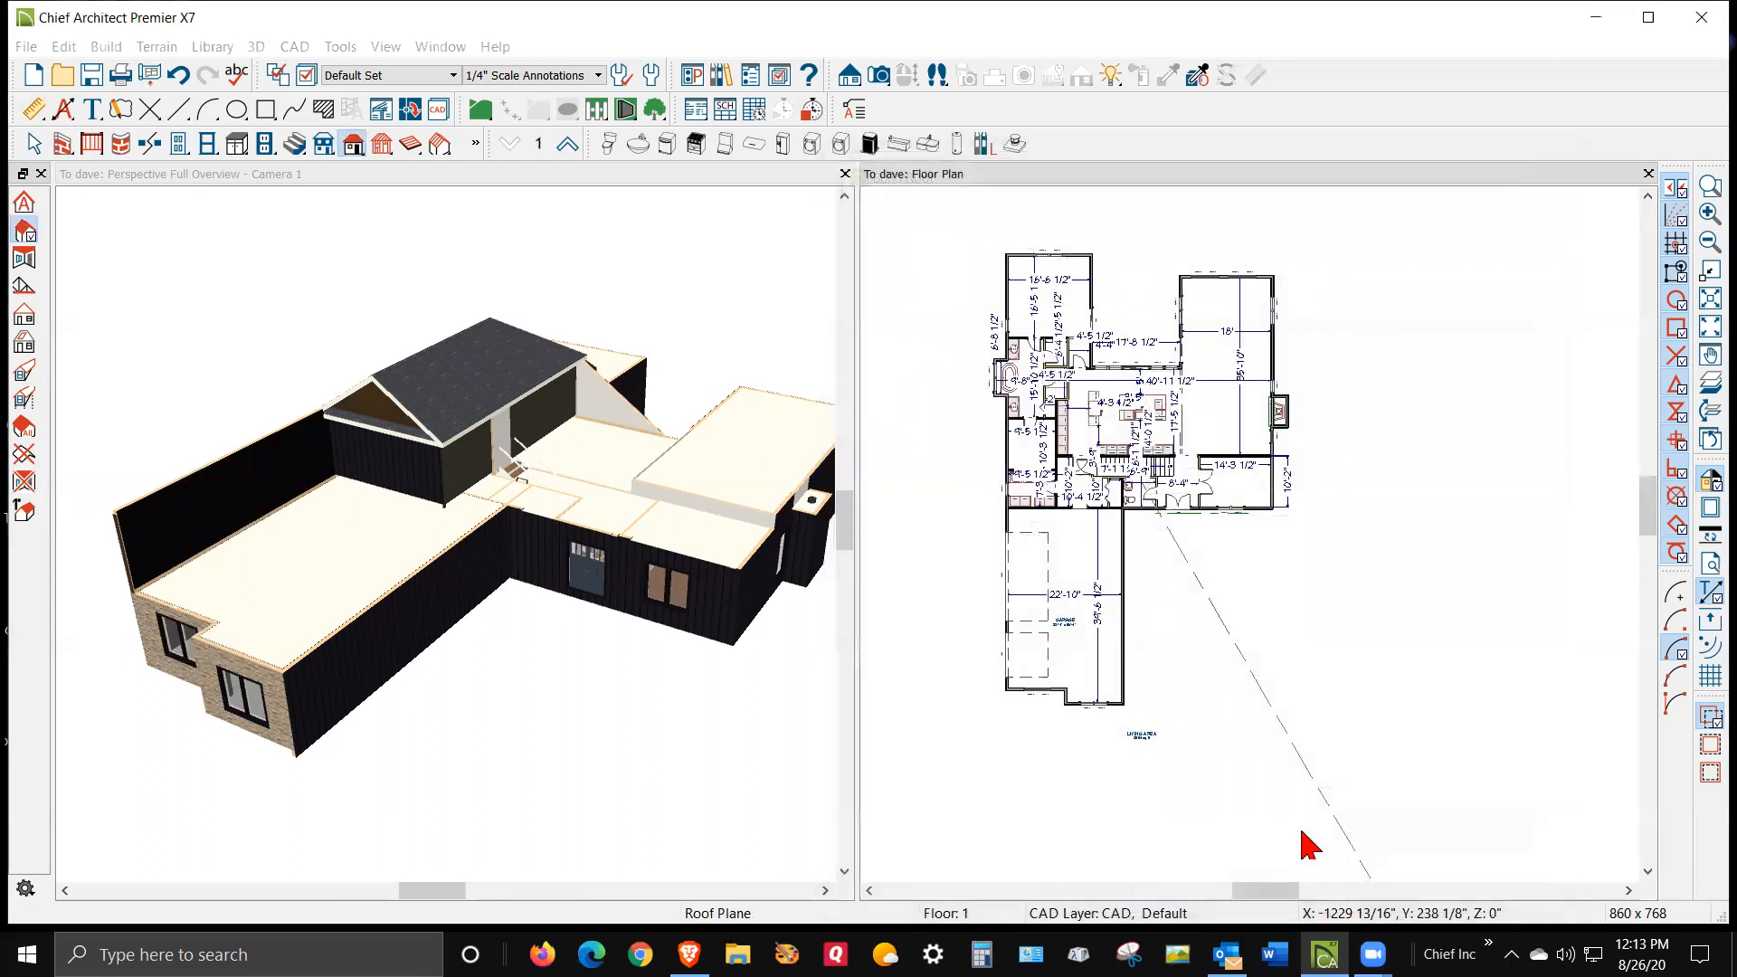
Inspect the rebuilt roof in the 3D view from several angles and distances
click(650, 713)
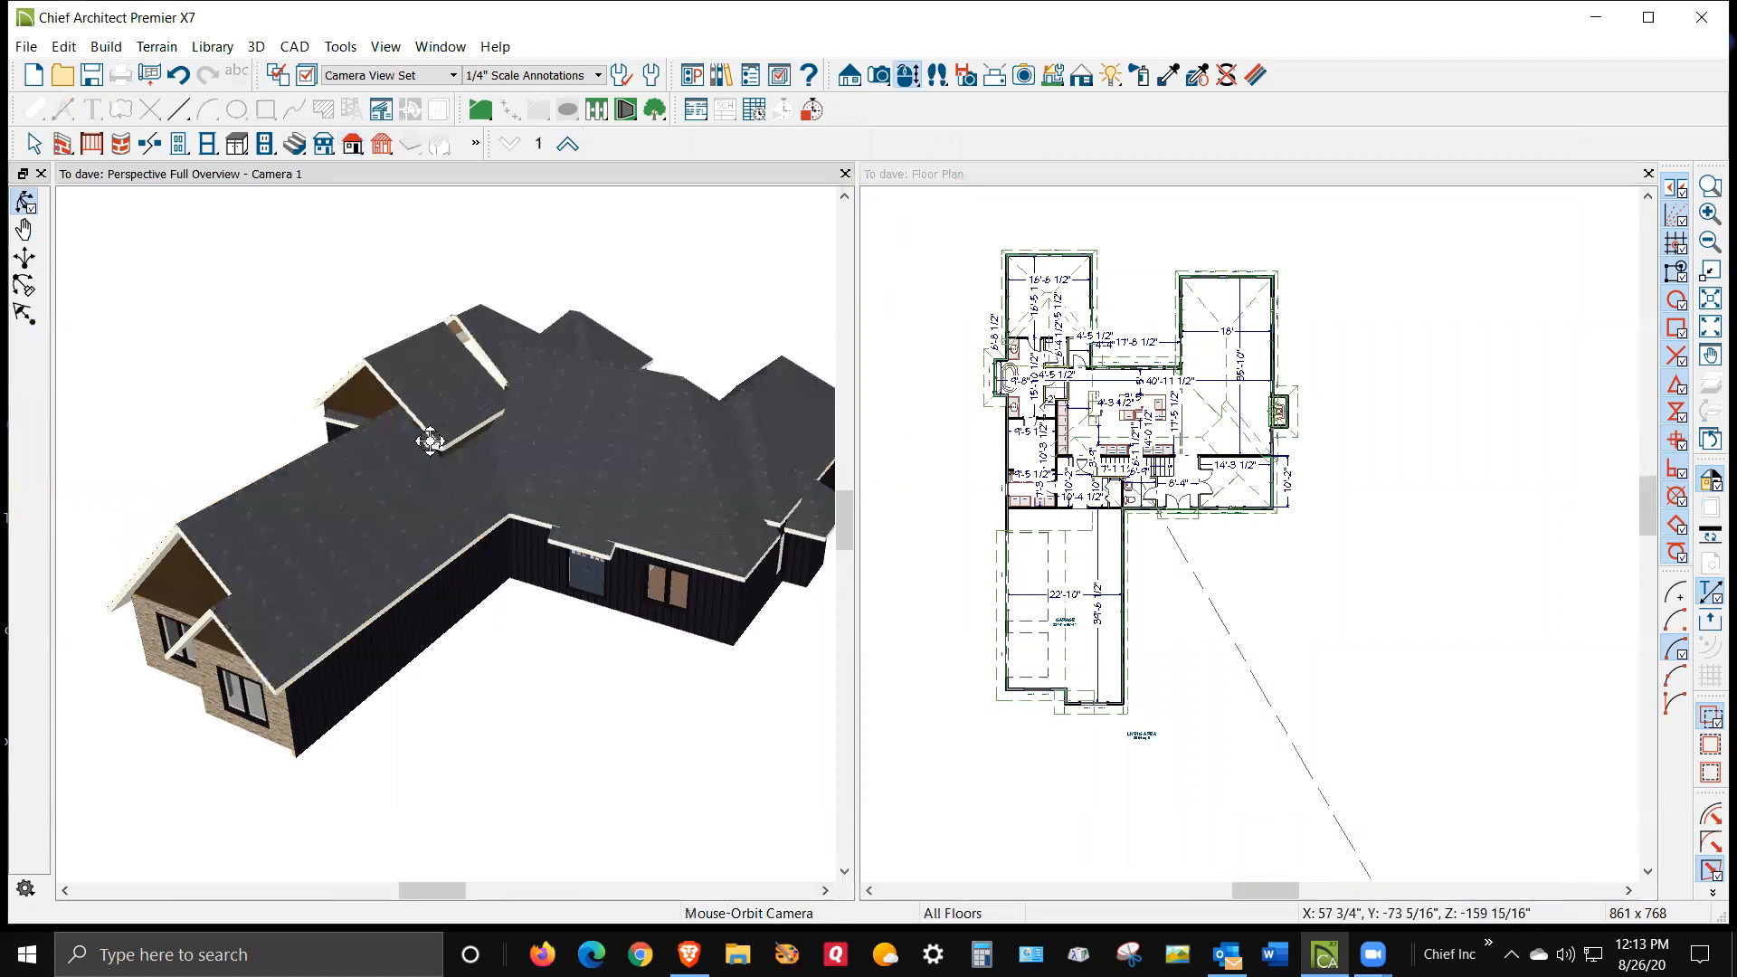
scroll(454, 362, up, 3)
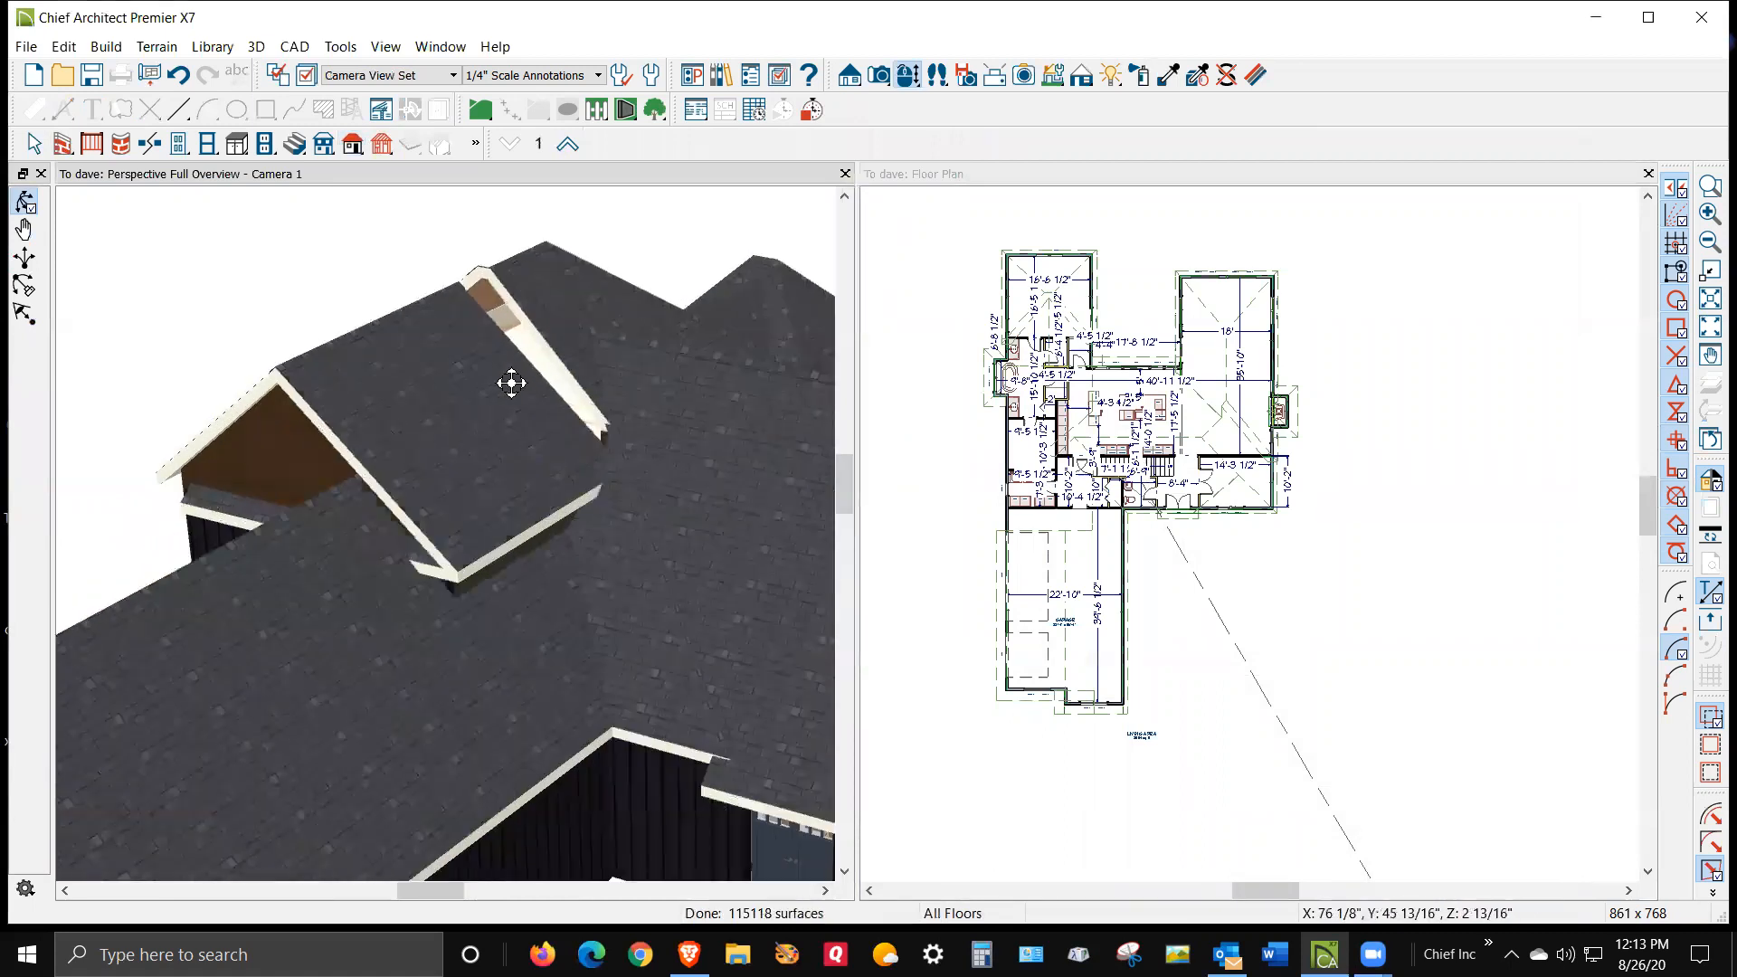
scroll(502, 383, down, 3)
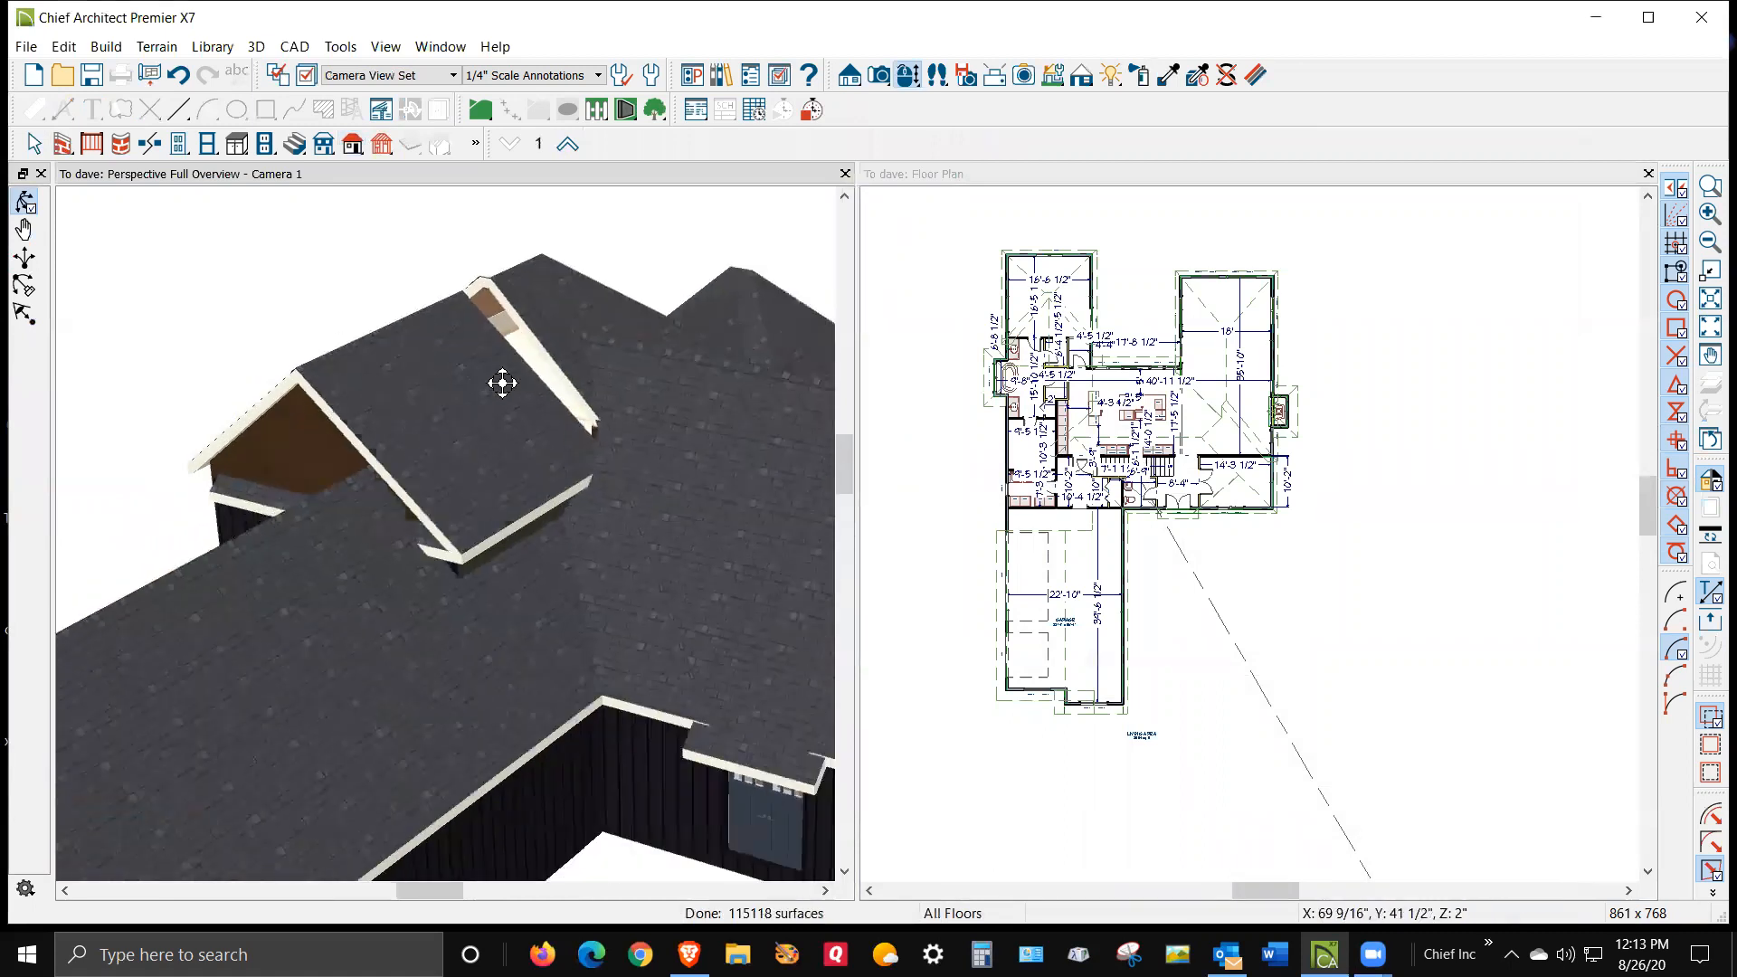
drag(396, 589, 252, 700)
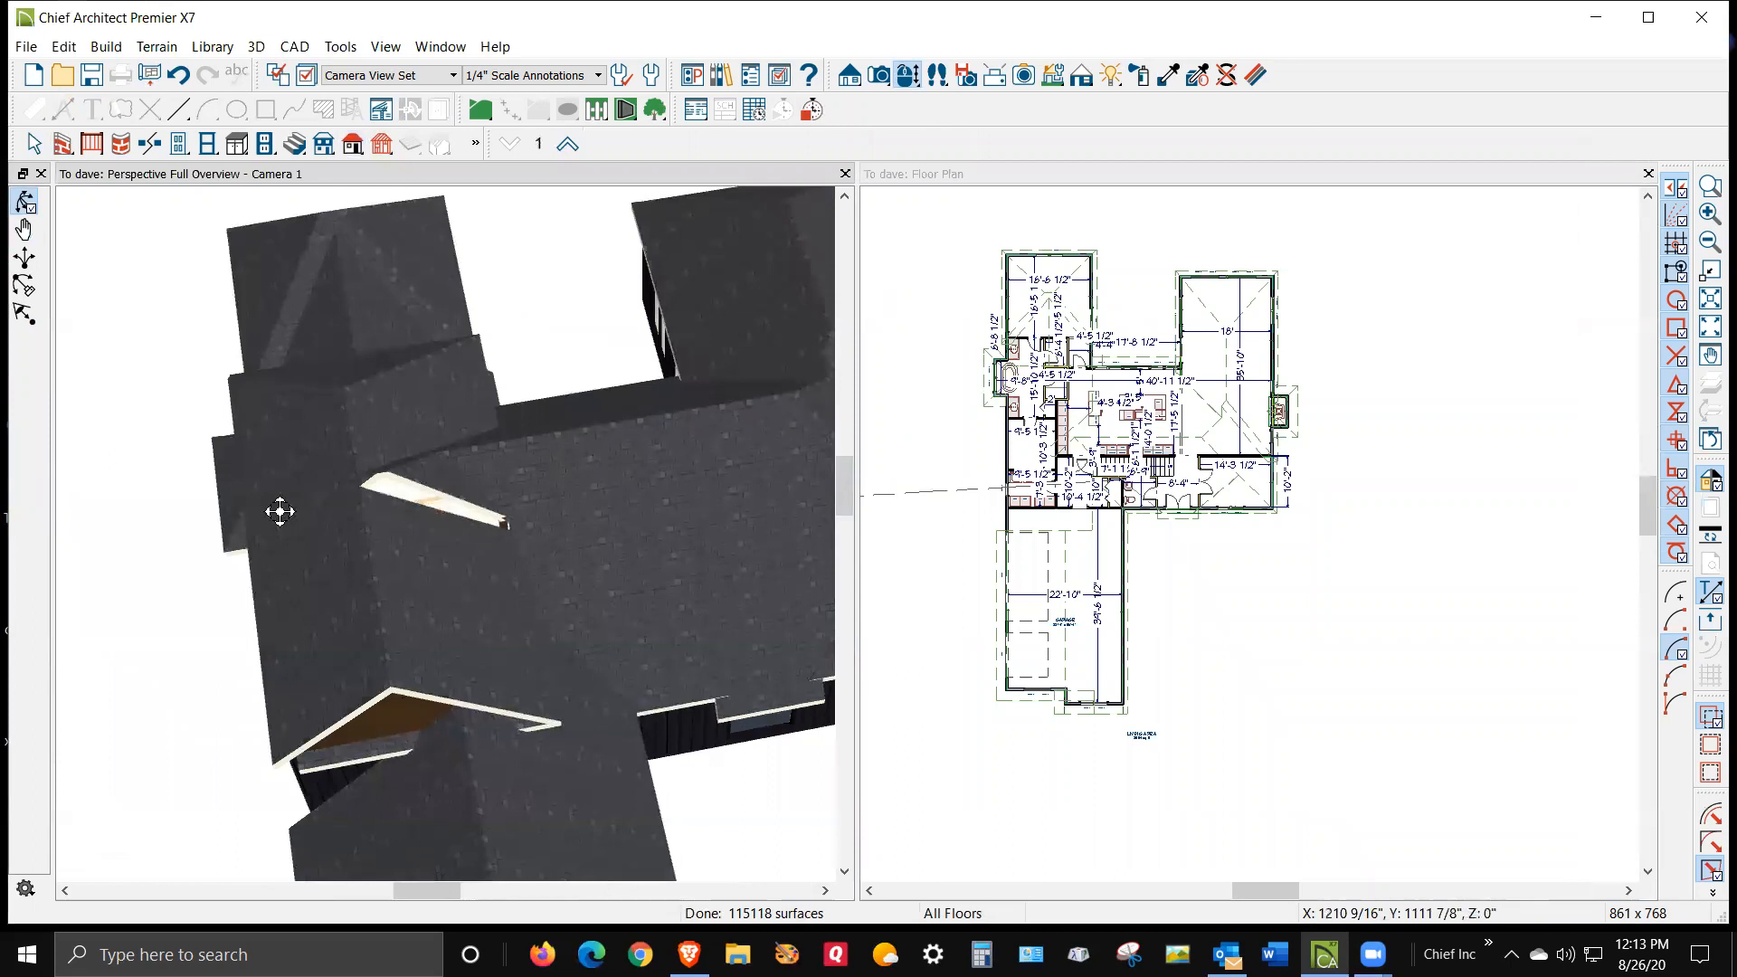
scroll(368, 473, up, 4)
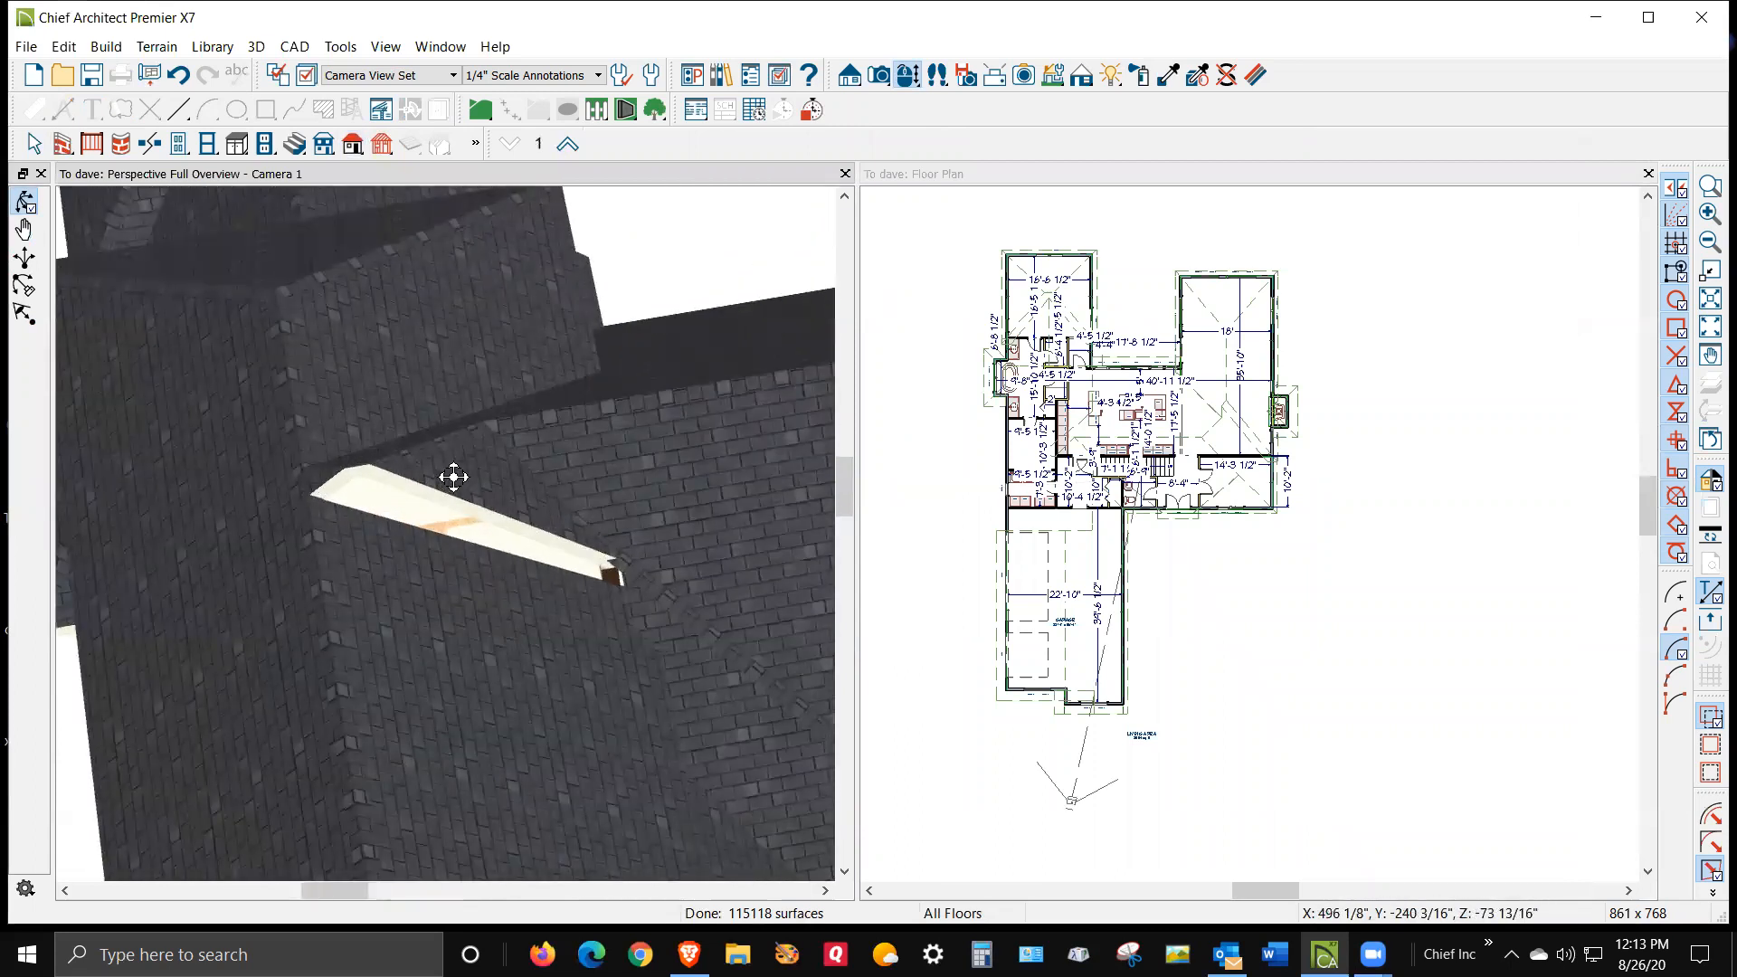
scroll(403, 364, down, 3)
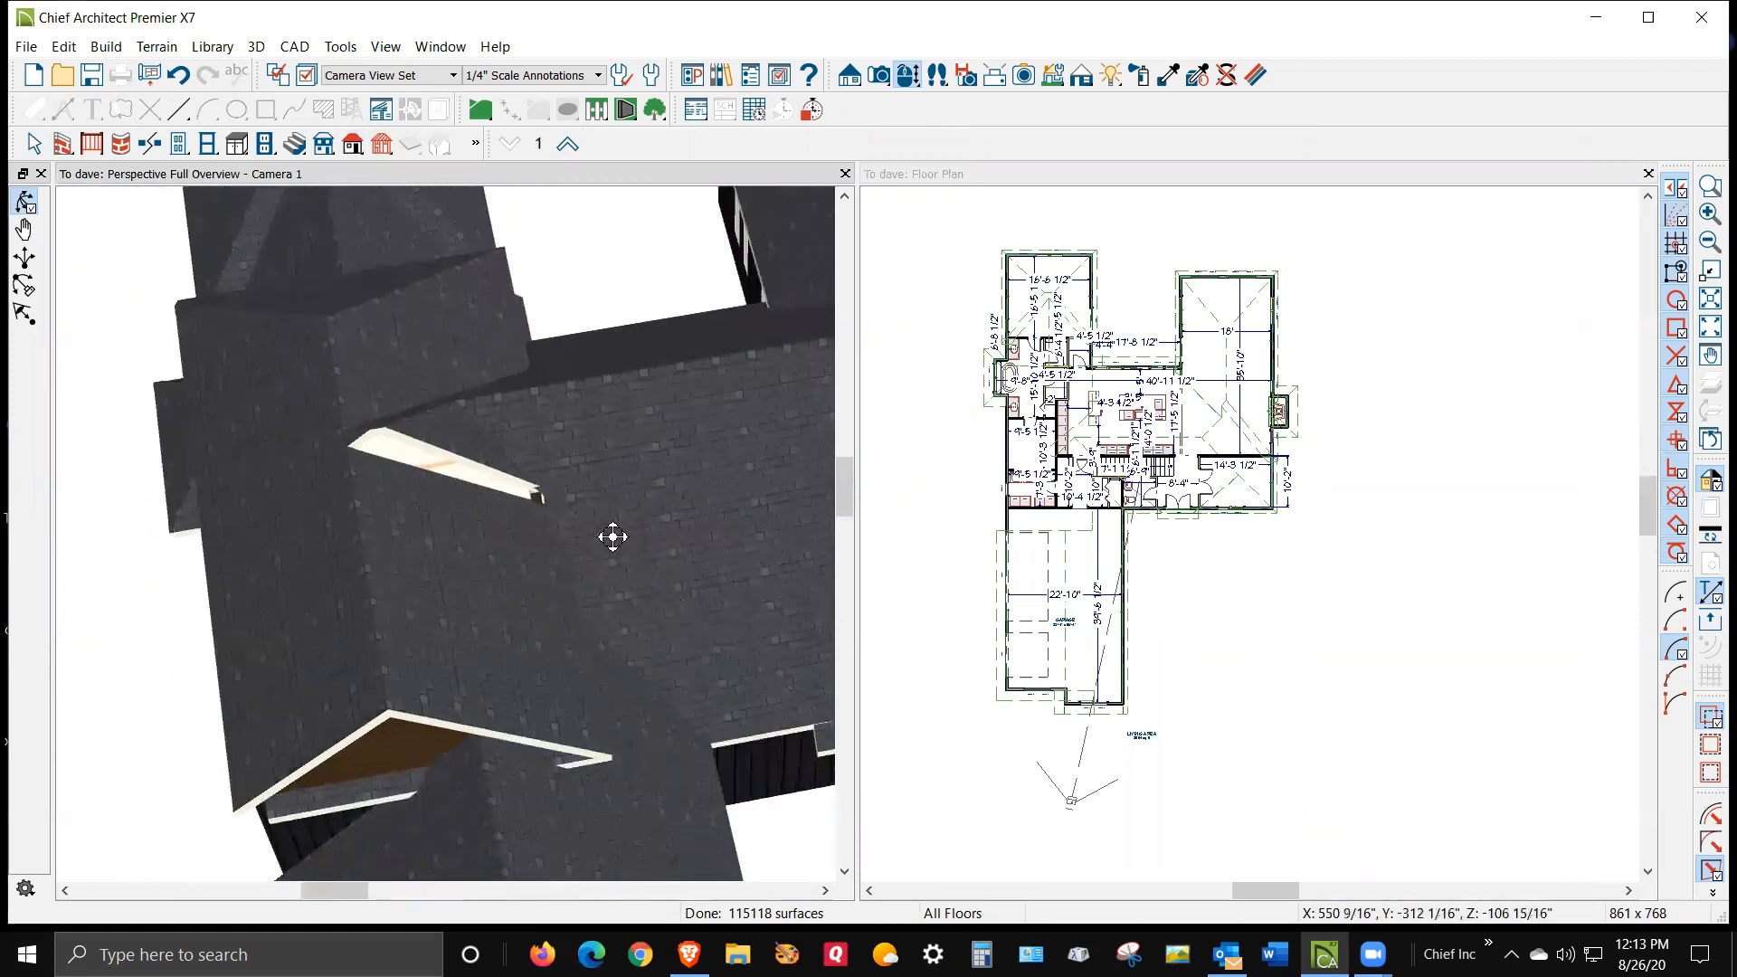
scroll(531, 536, down, 3)
drag(527, 571, 431, 479)
drag(573, 506, 366, 590)
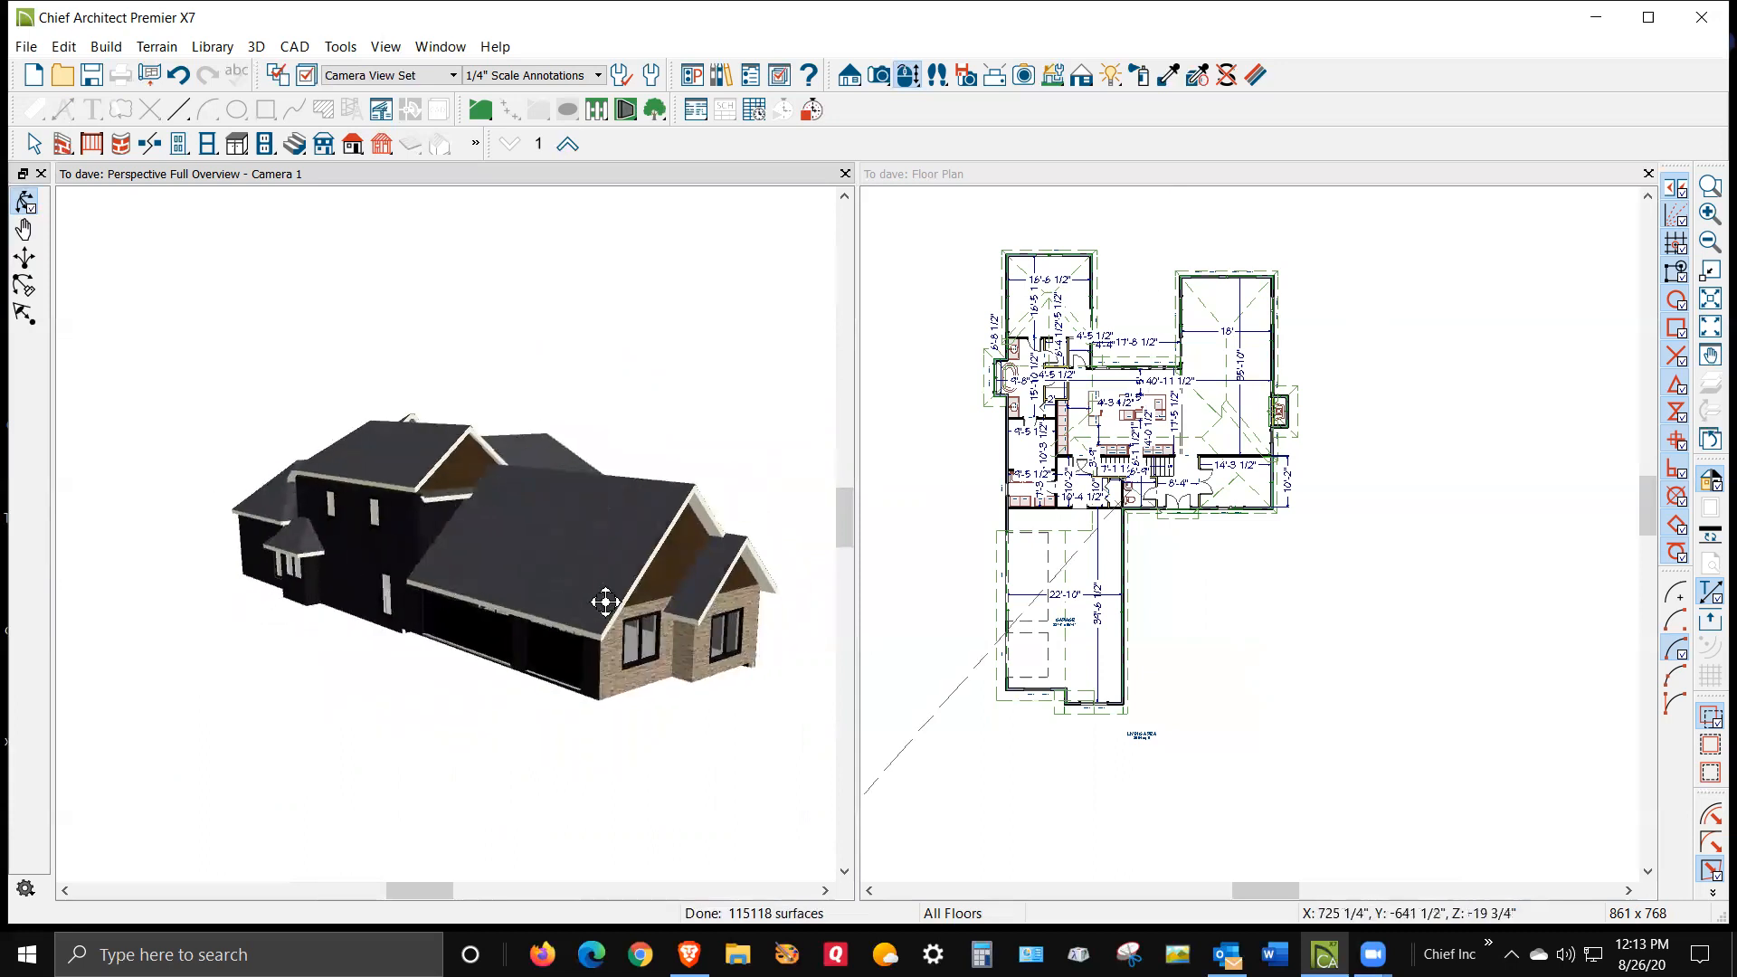
drag(587, 595, 473, 682)
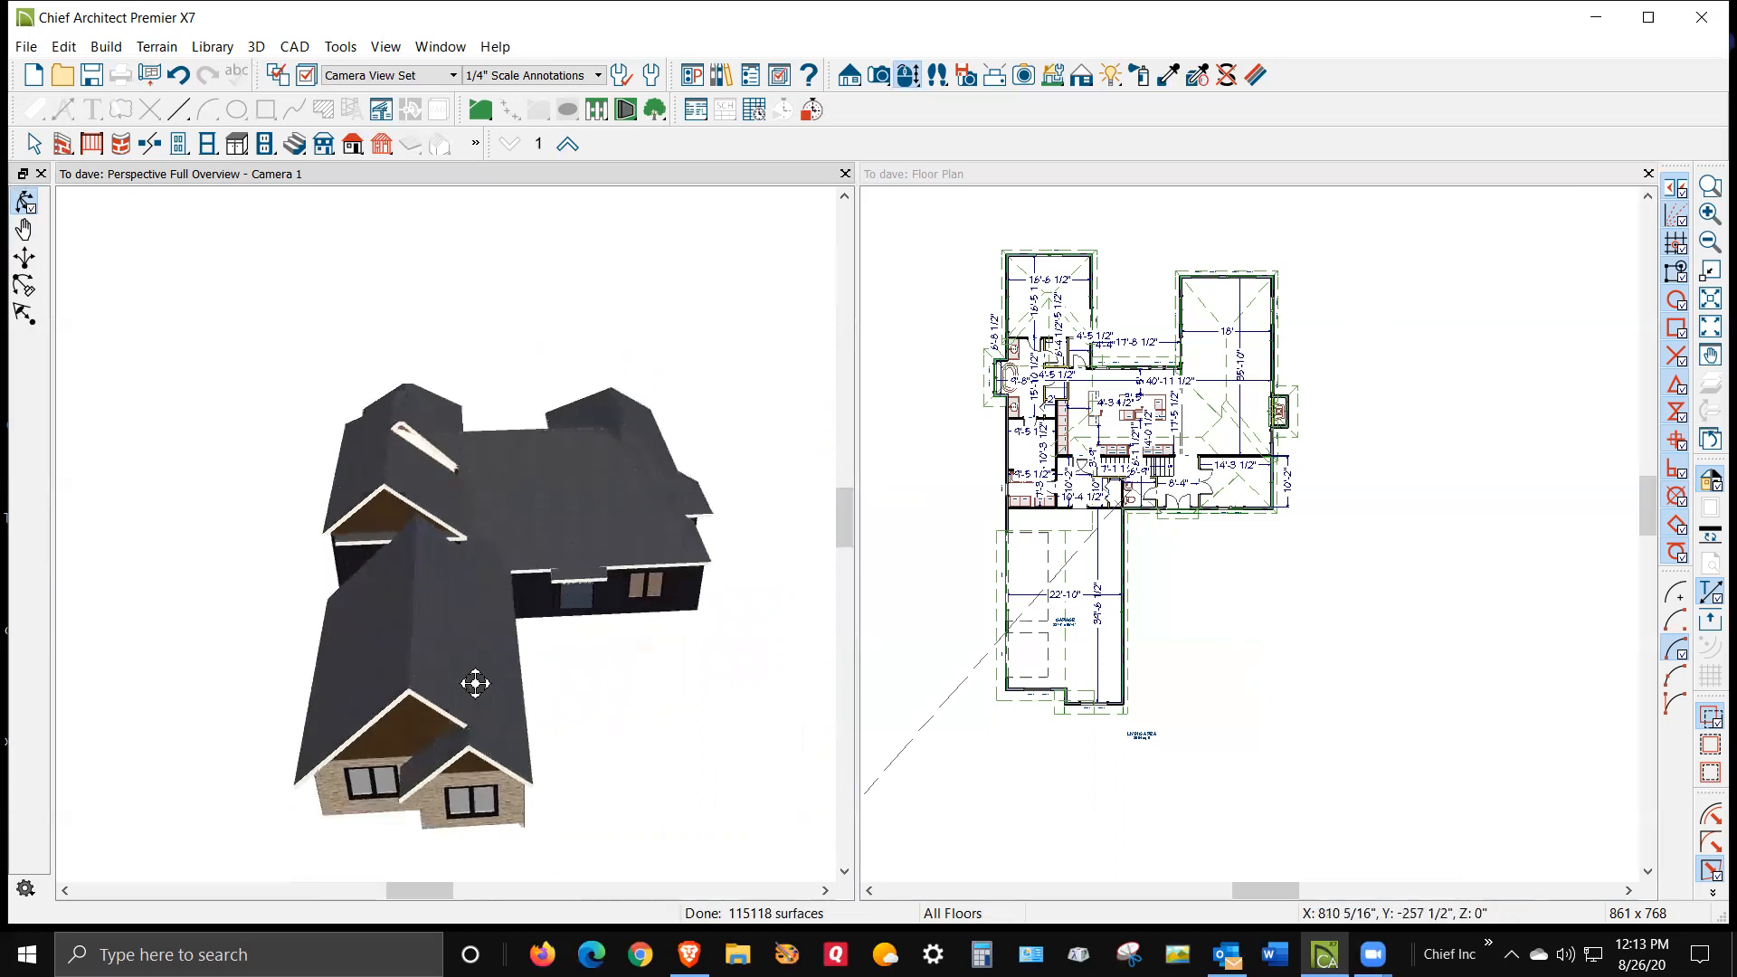